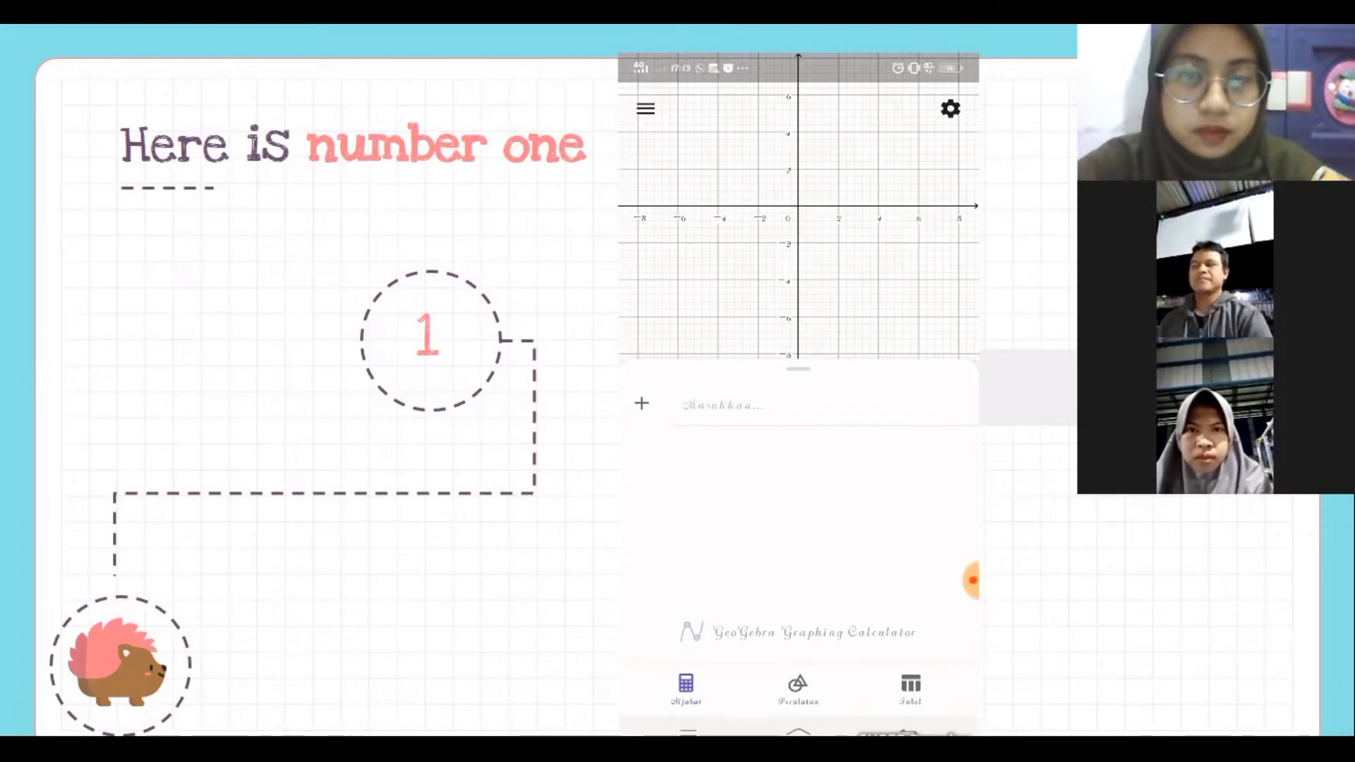
Plot the linear equation 4x + 6y = 12 as the first line on the graph
left_click(720, 405)
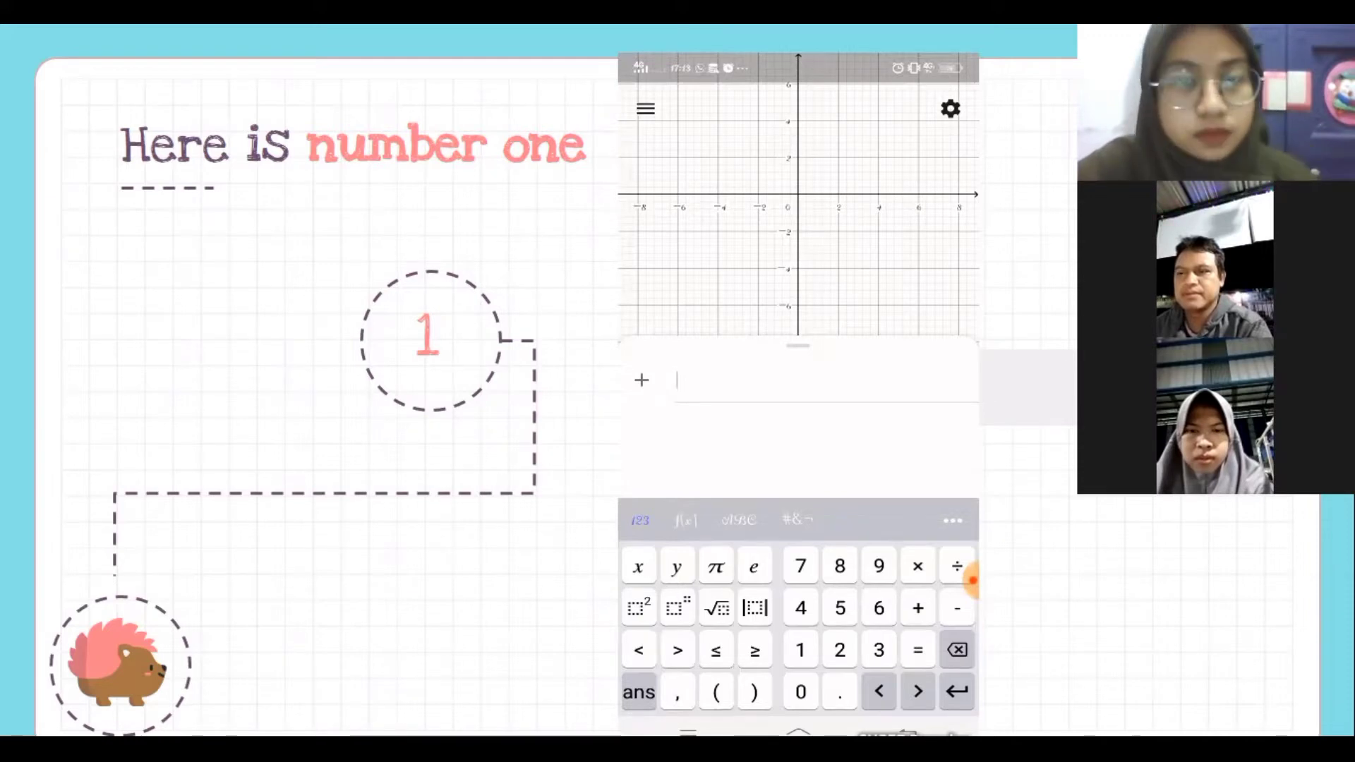
type("4x ")
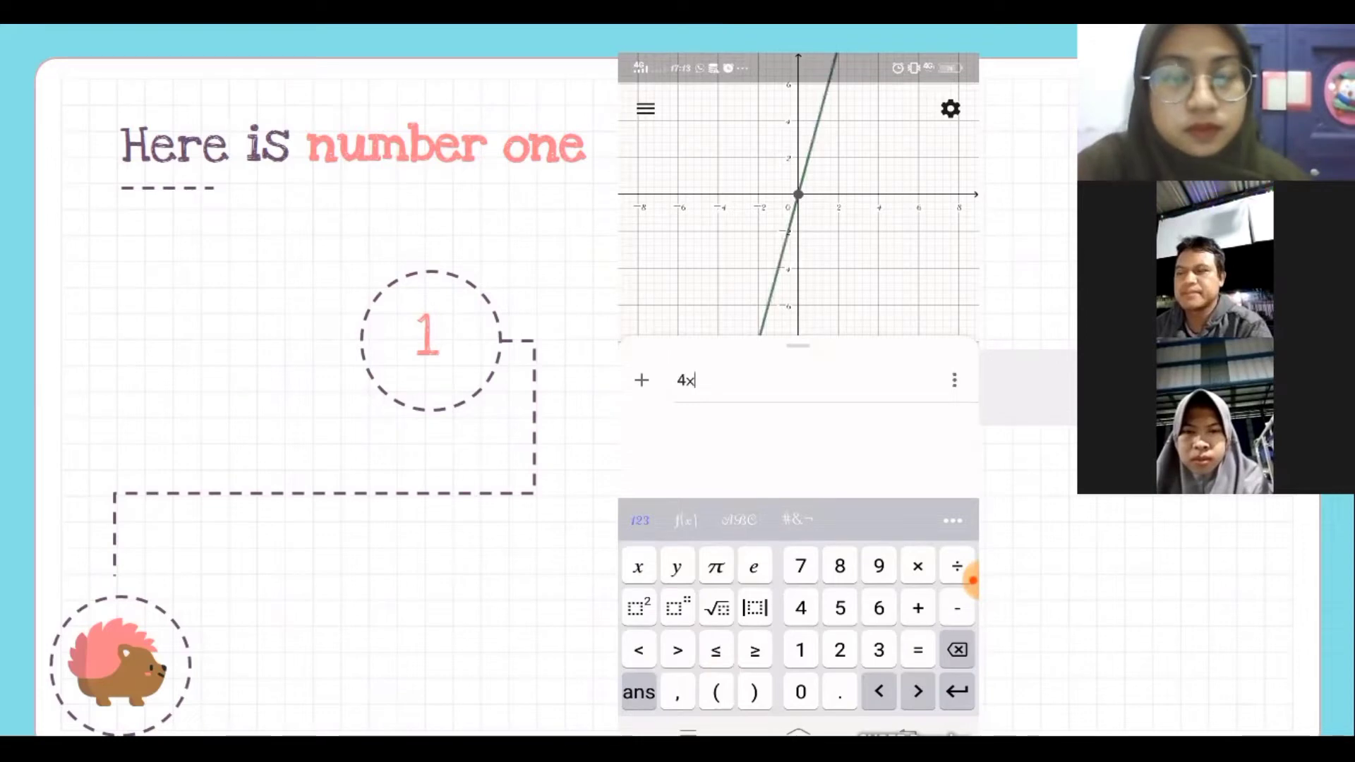
type("+ ")
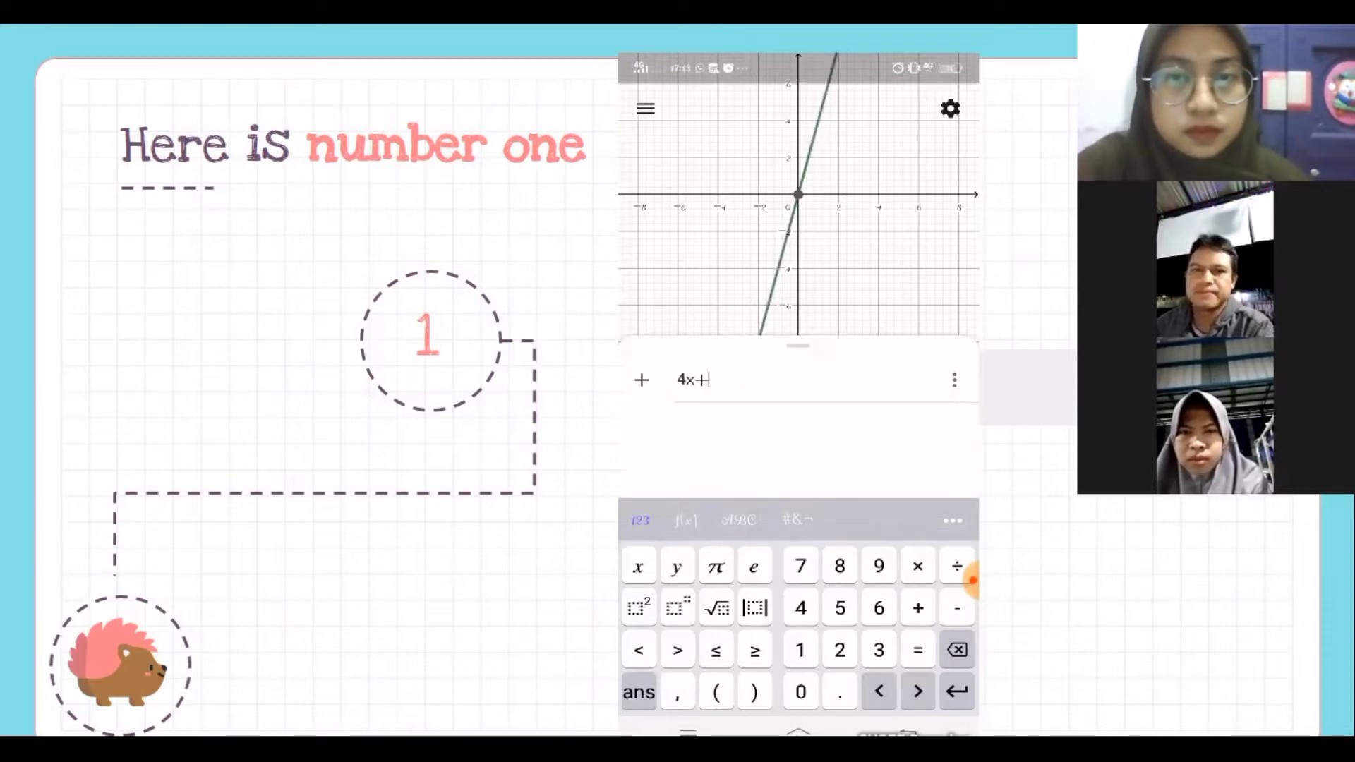
type("6y ")
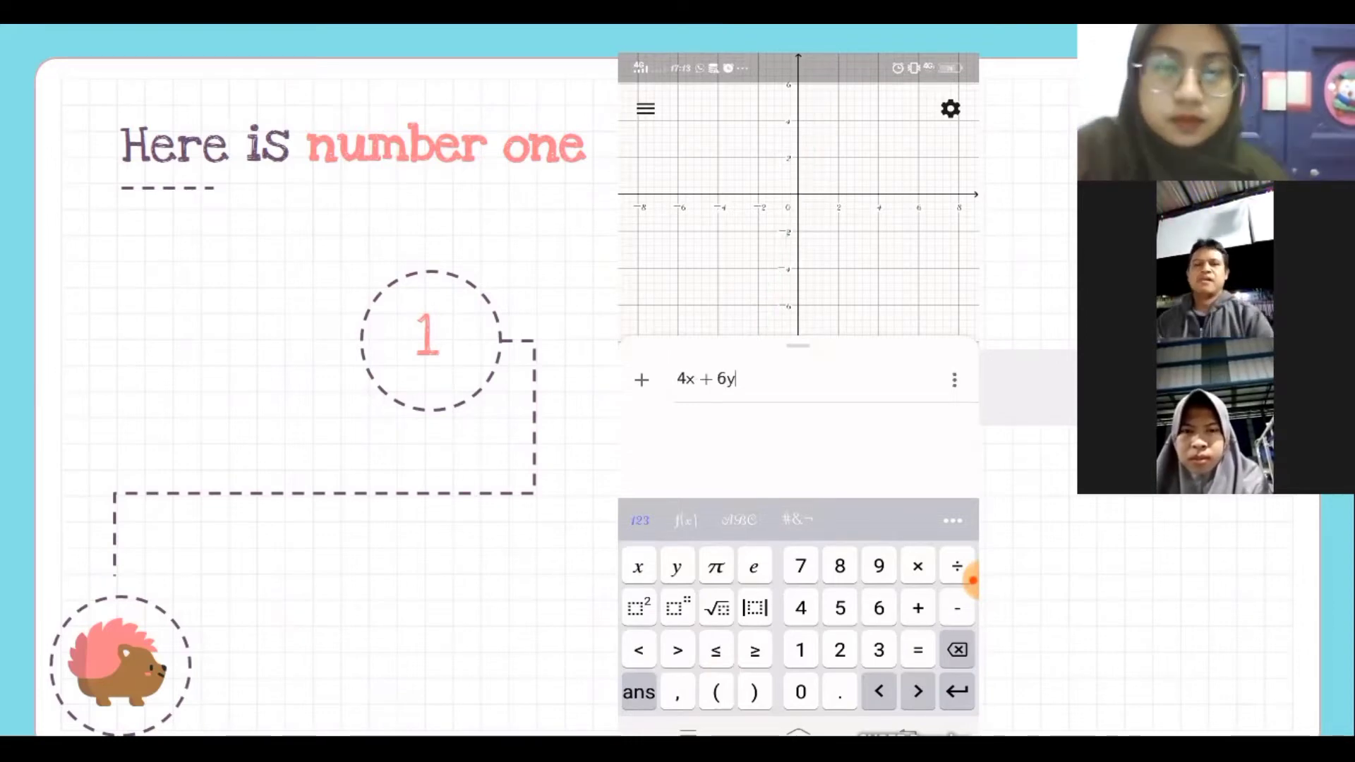
type("= 1")
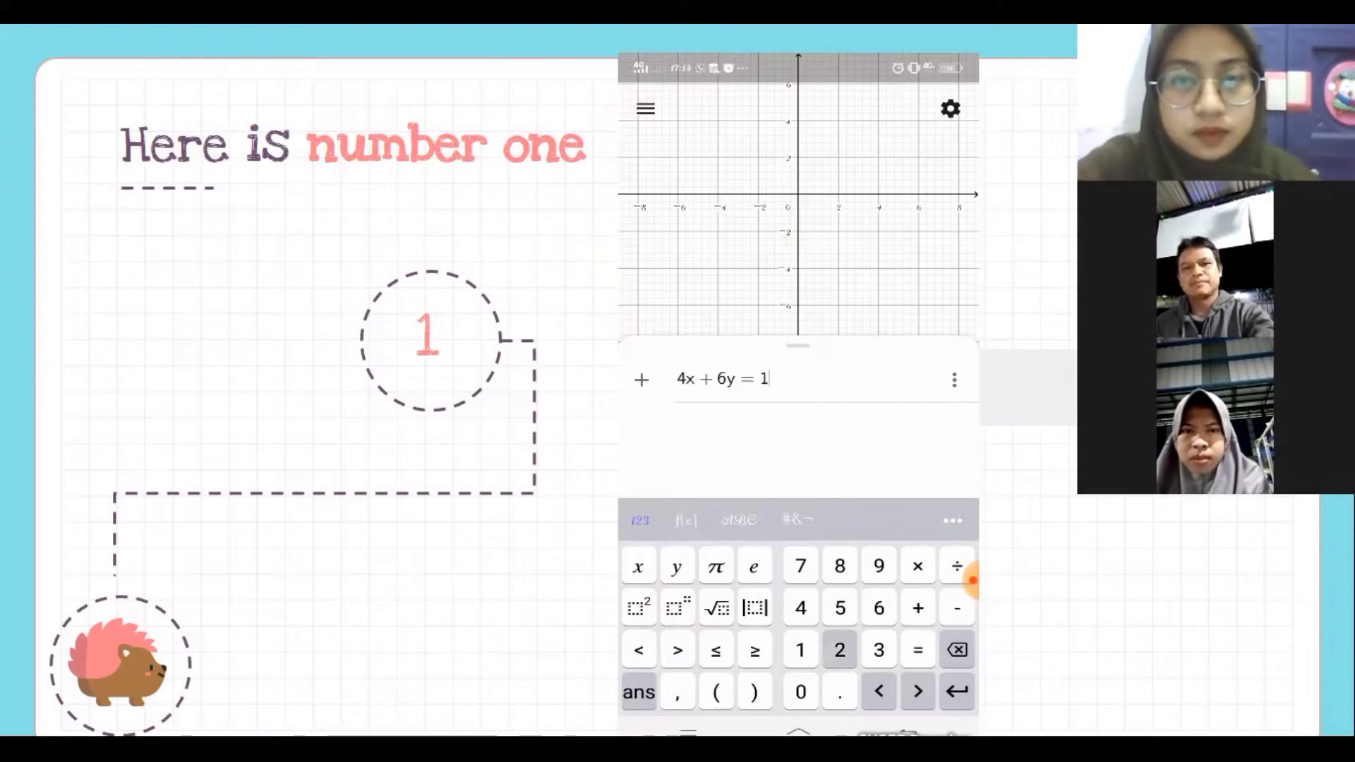
type("2")
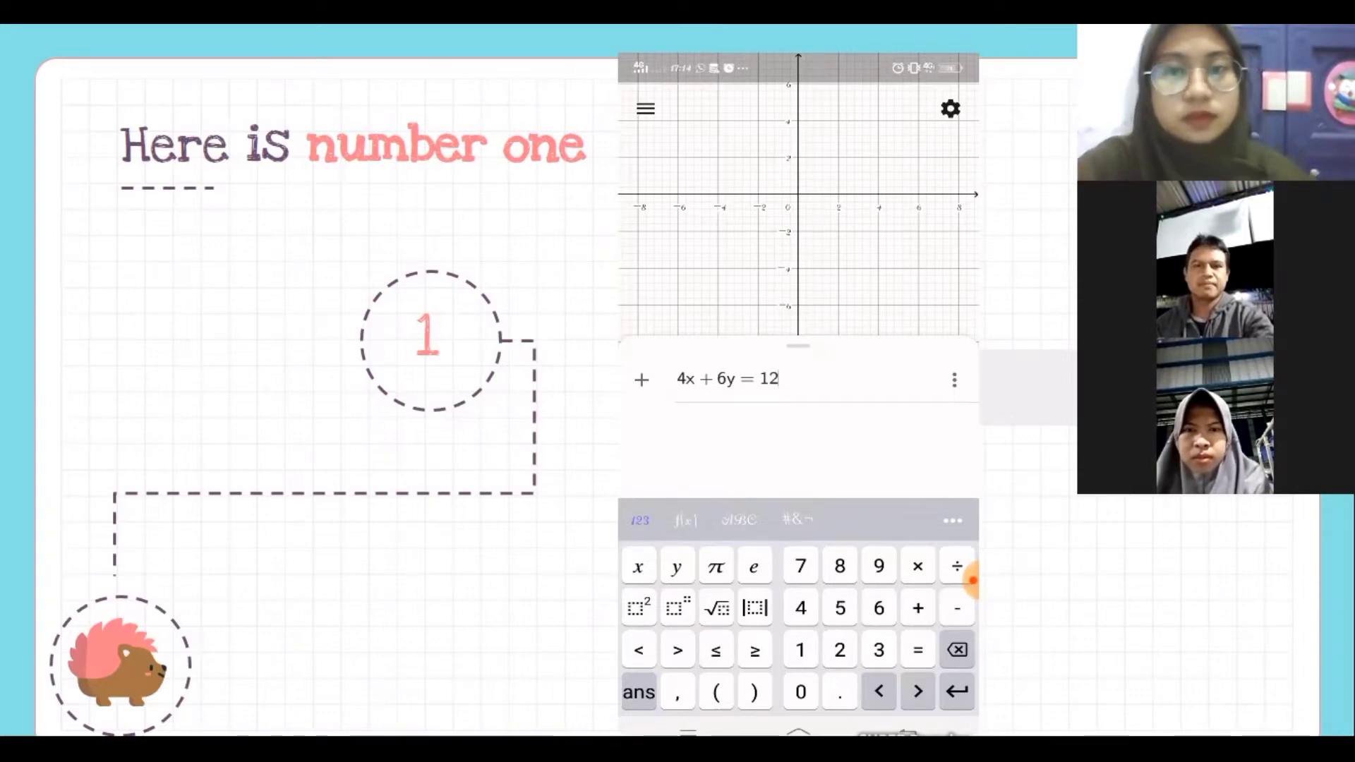
key("Return")
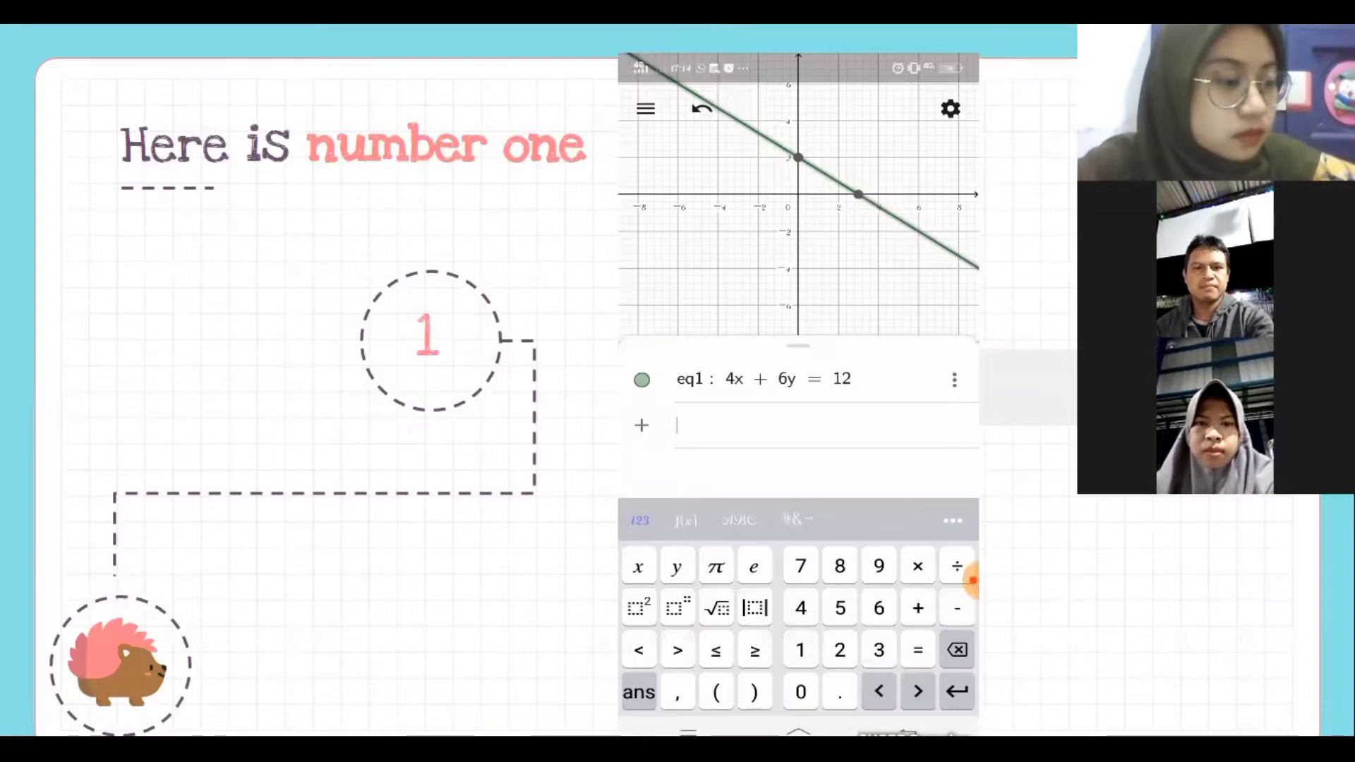
Enter 2x + 4y = 6 as the second equation, below 4x + 6y = 12
type("2x + 4y ")
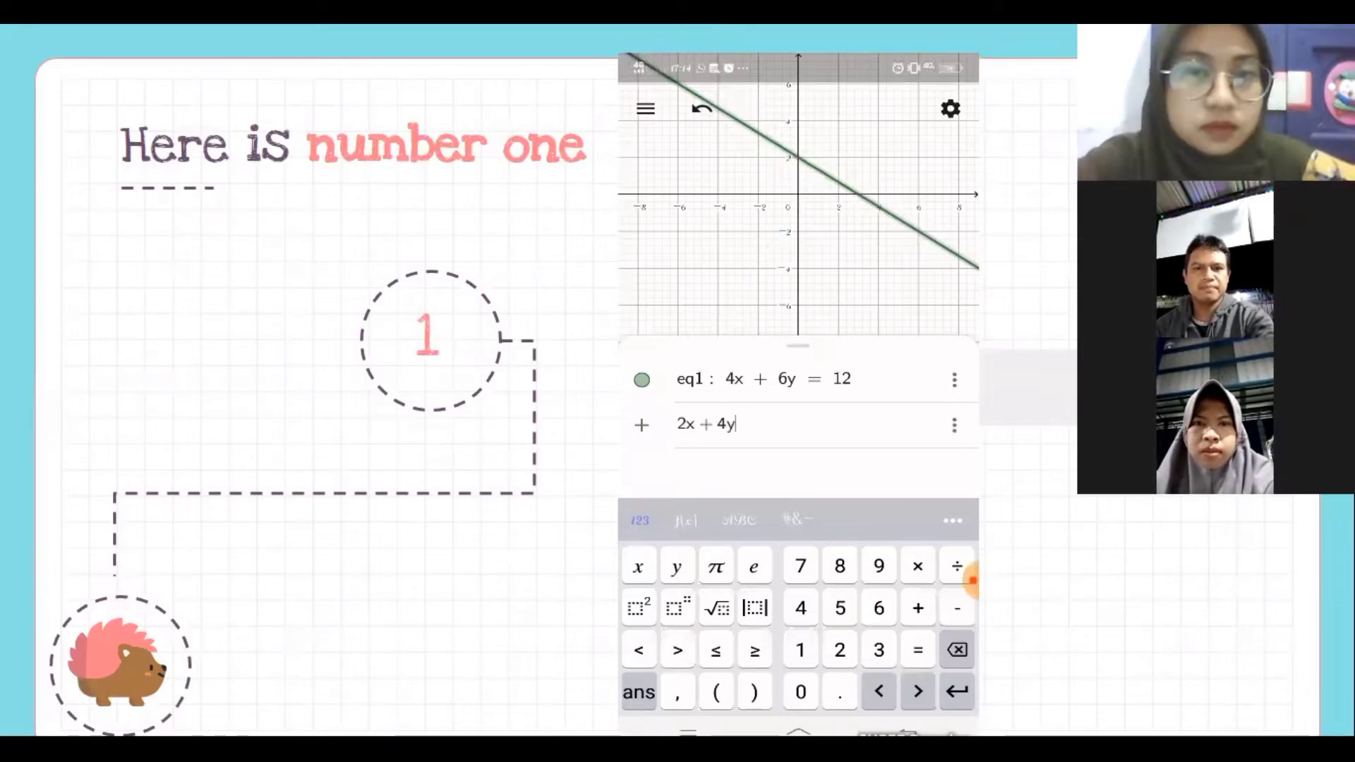
type("= ")
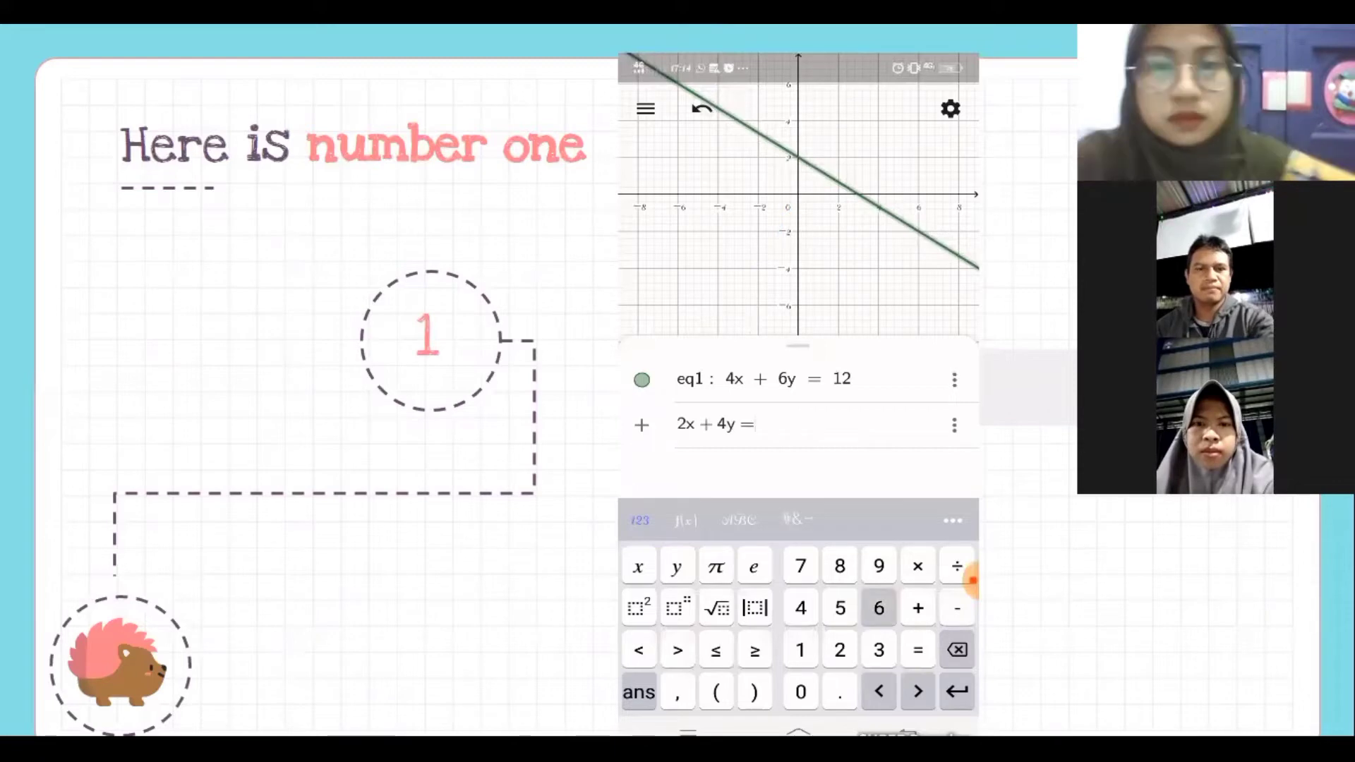
type("6")
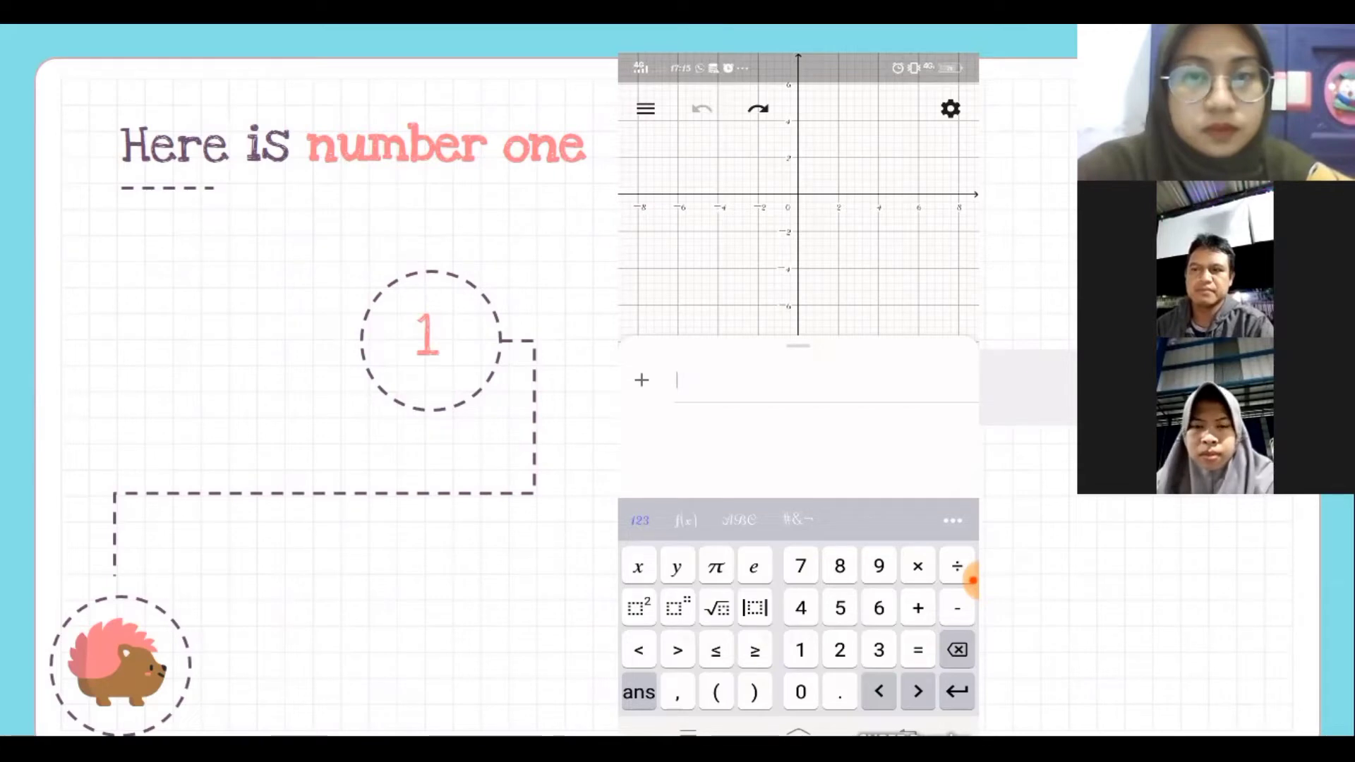
Plot 2x + 4y = 12 as the first equation of a new system on the empty graph
type("2x ")
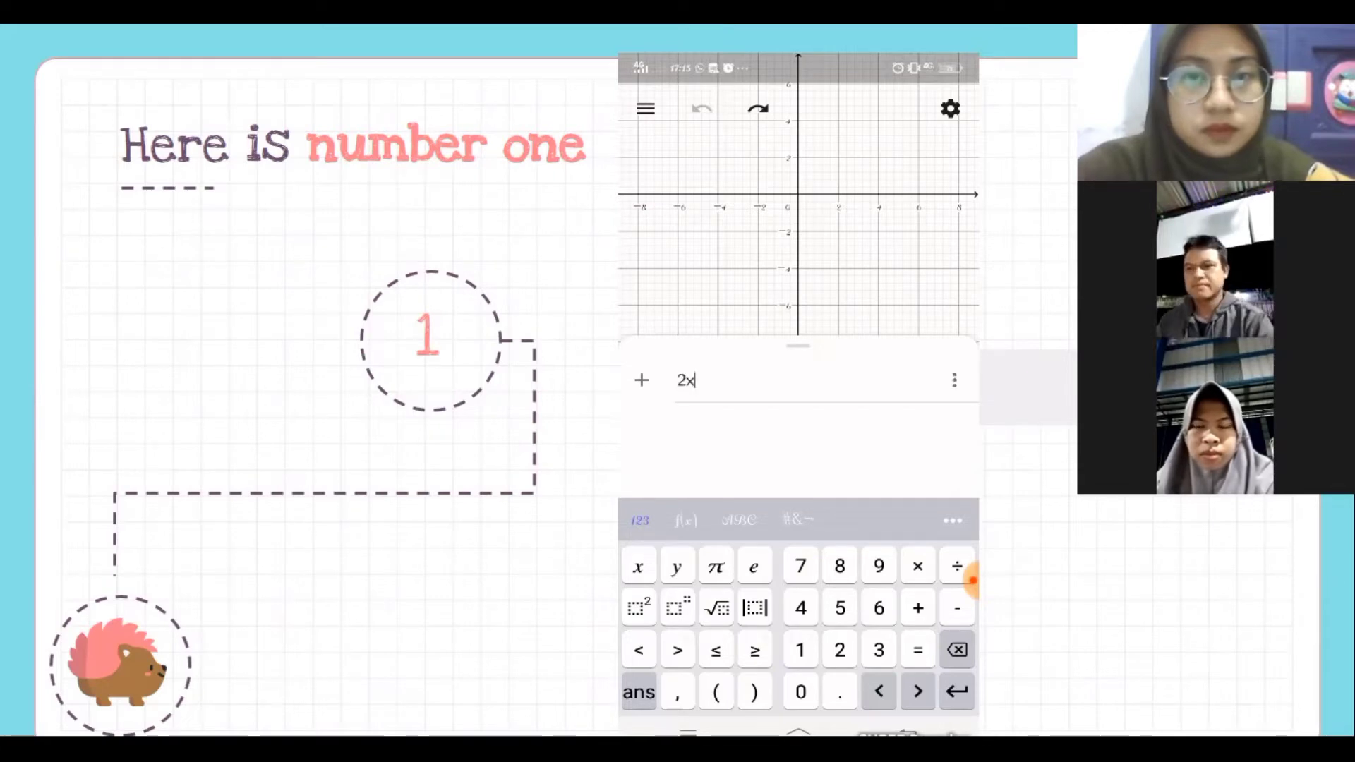
type("+ 4y = ")
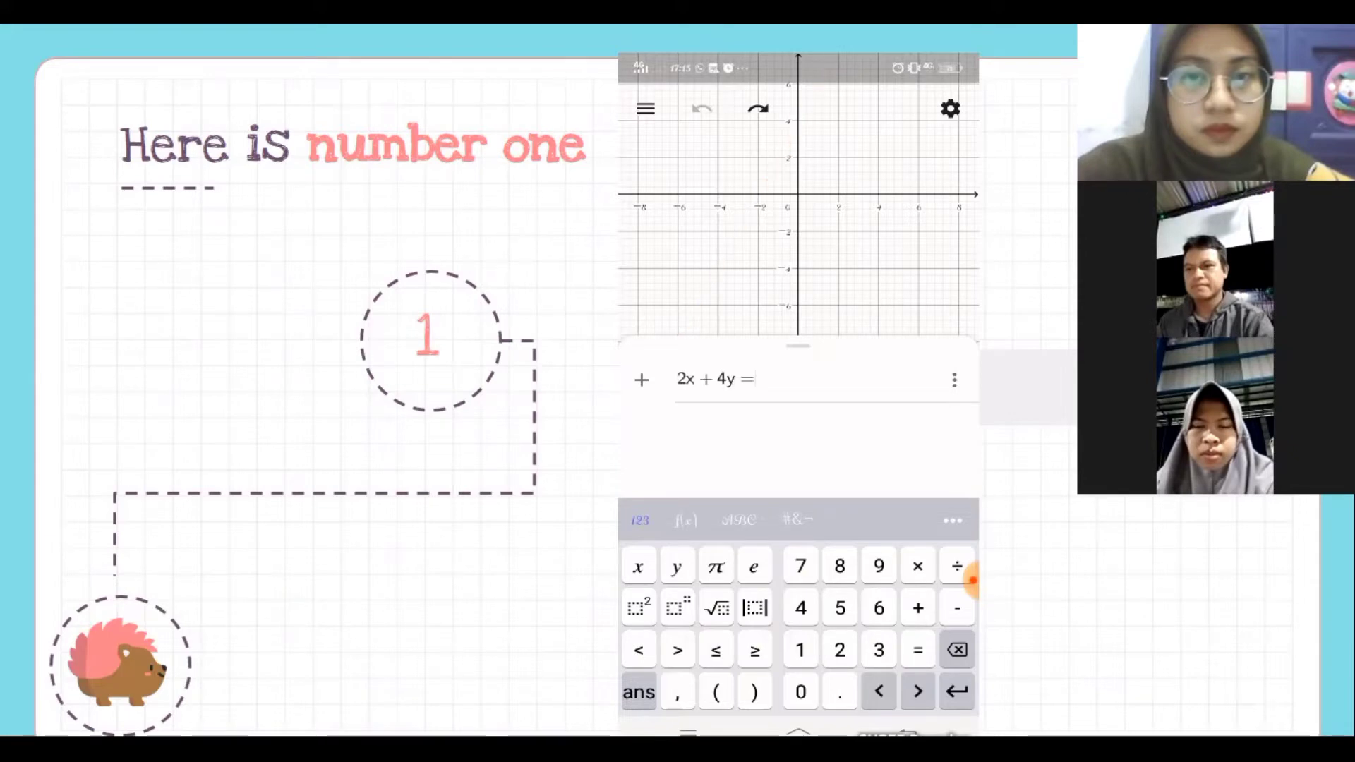
type("12")
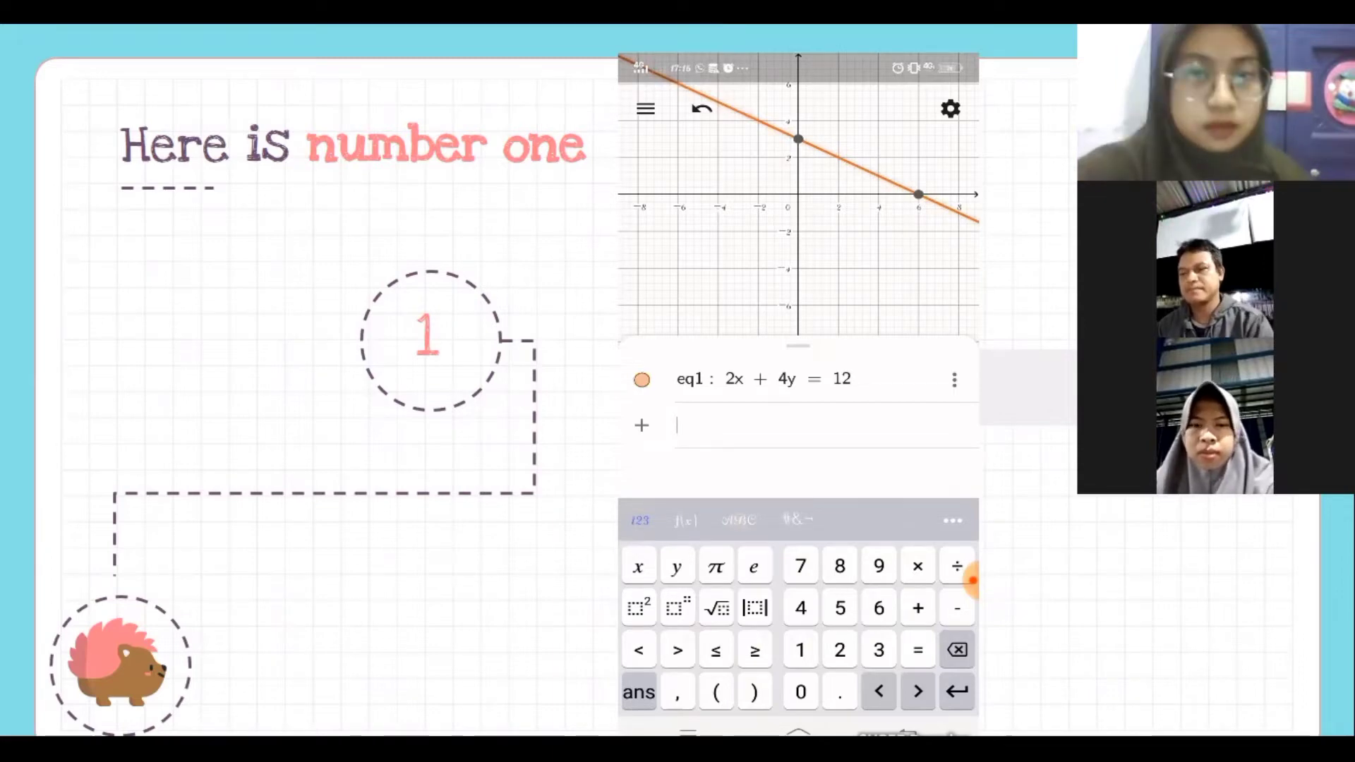
Enter x + 2y = 4 as the second equation, below 2x + 4y = 12
type("x ")
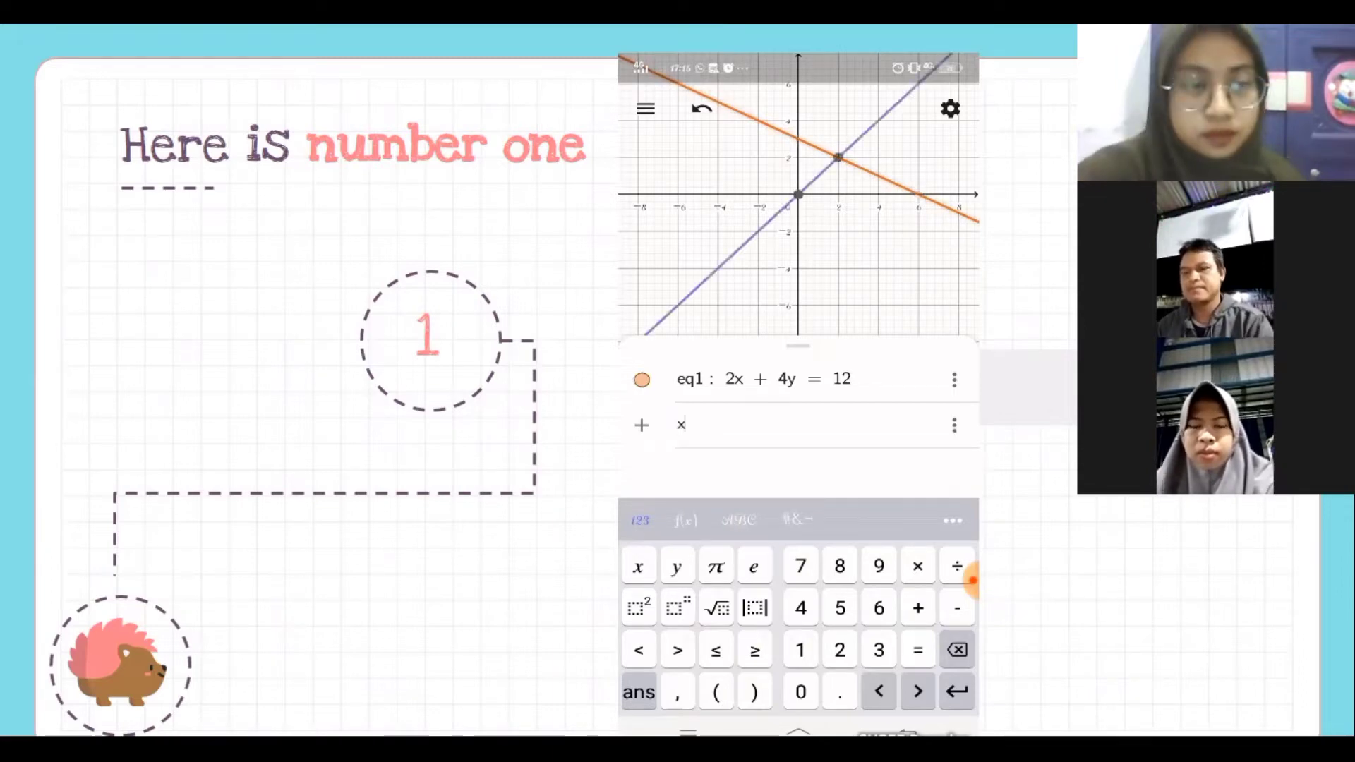
type("+ ")
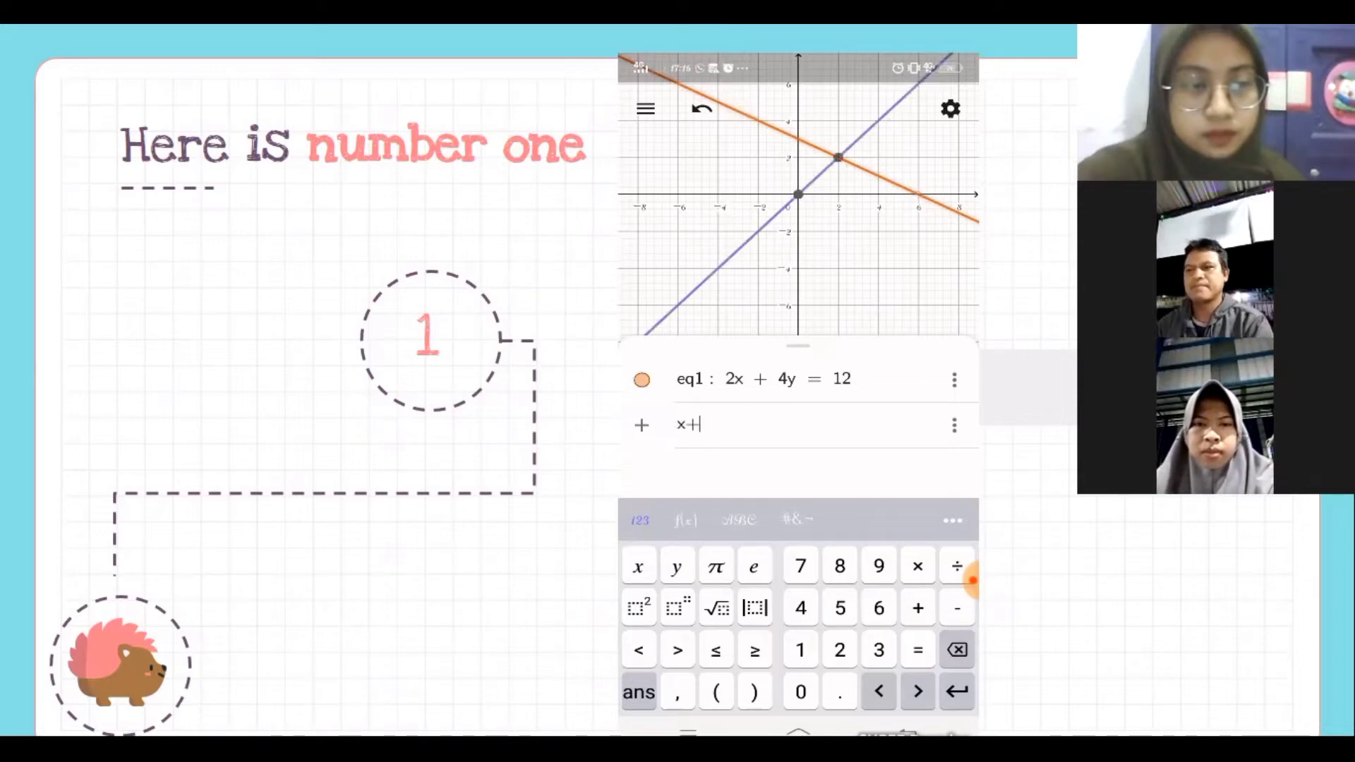
type("2y ")
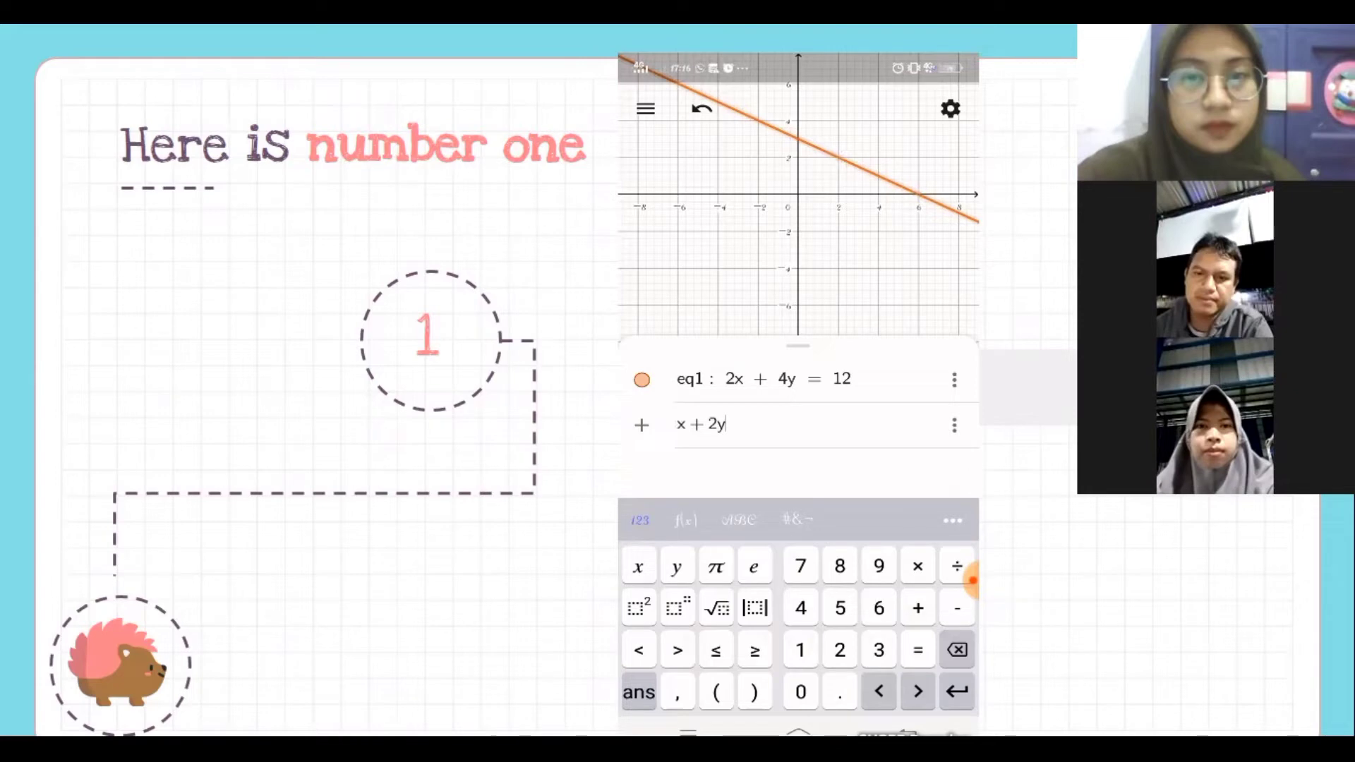
type("= 4")
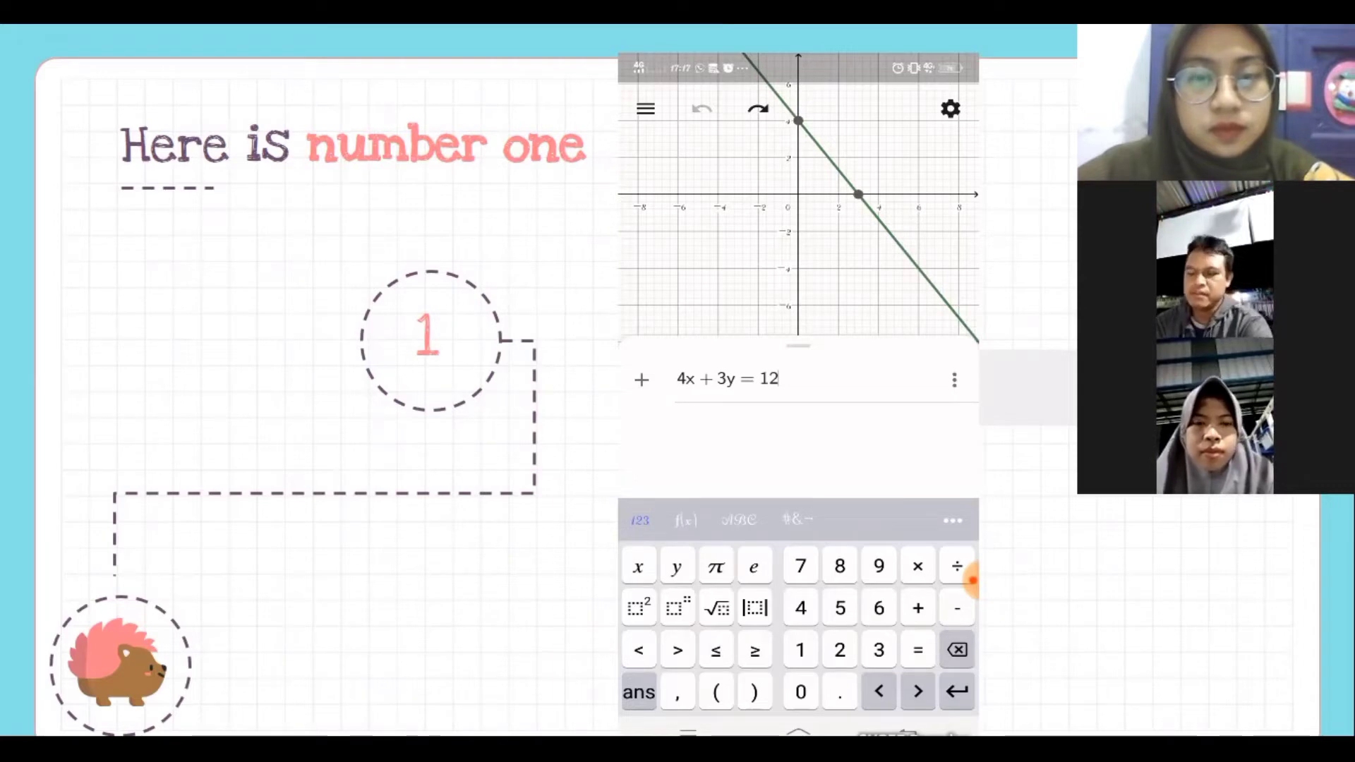
Plot the equation 4x + 3y = 12 and enter 8x + 6y = 24 as the second equation
key("Return")
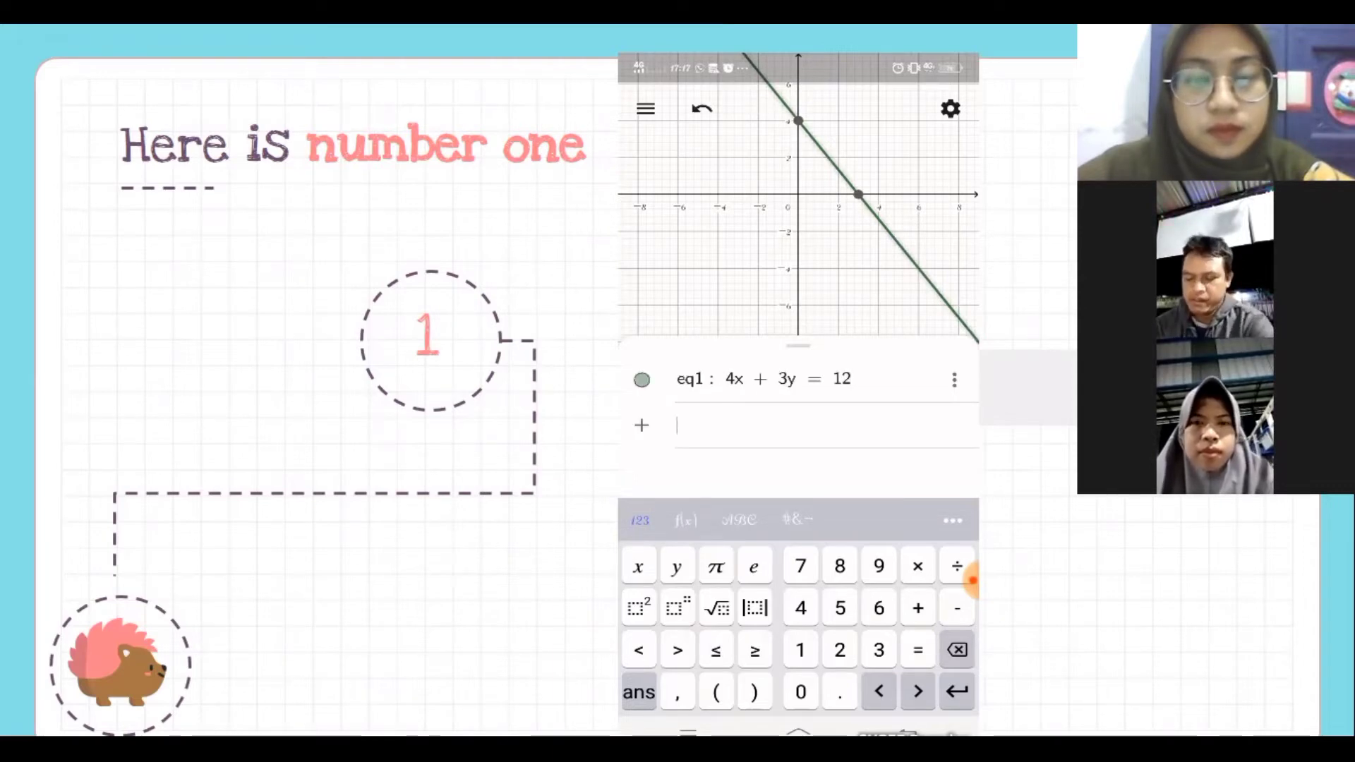
type("8")
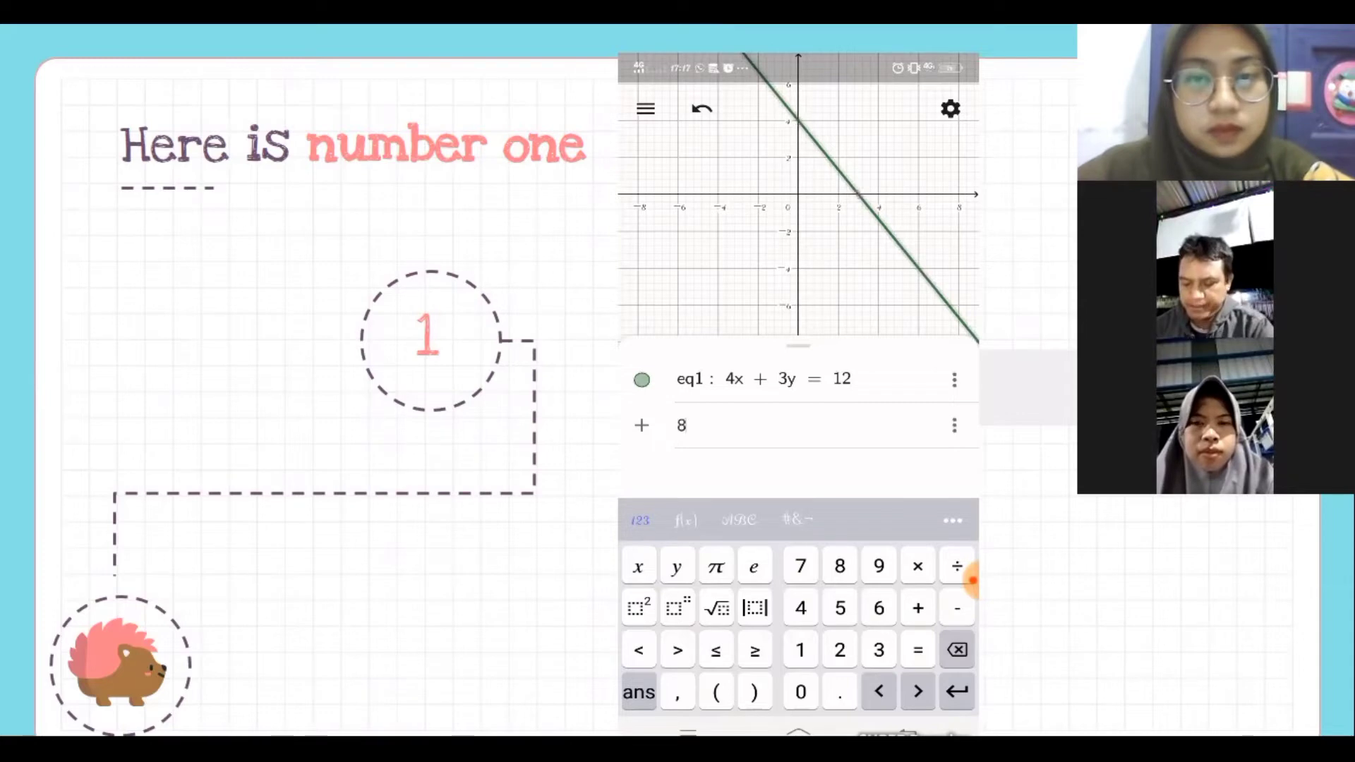
type("x ")
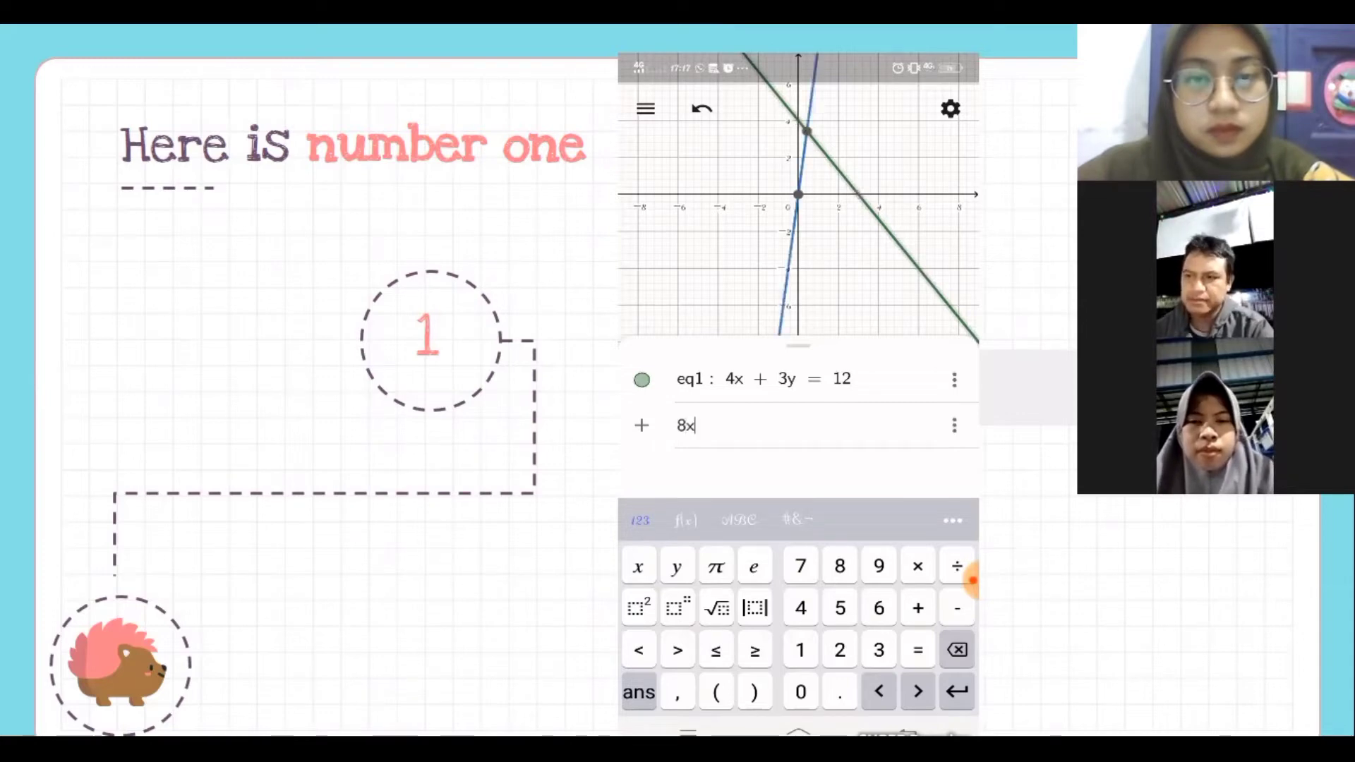
type("+")
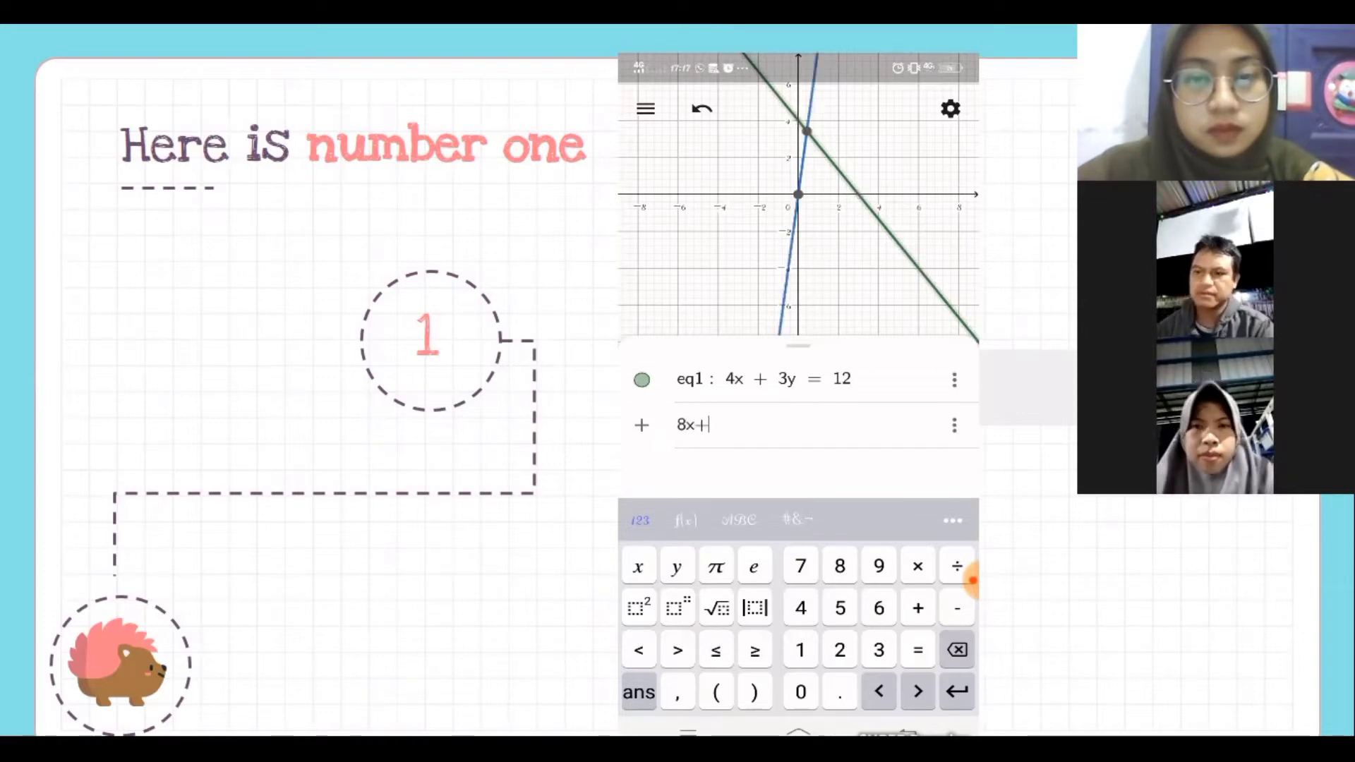
type(" 6y = ")
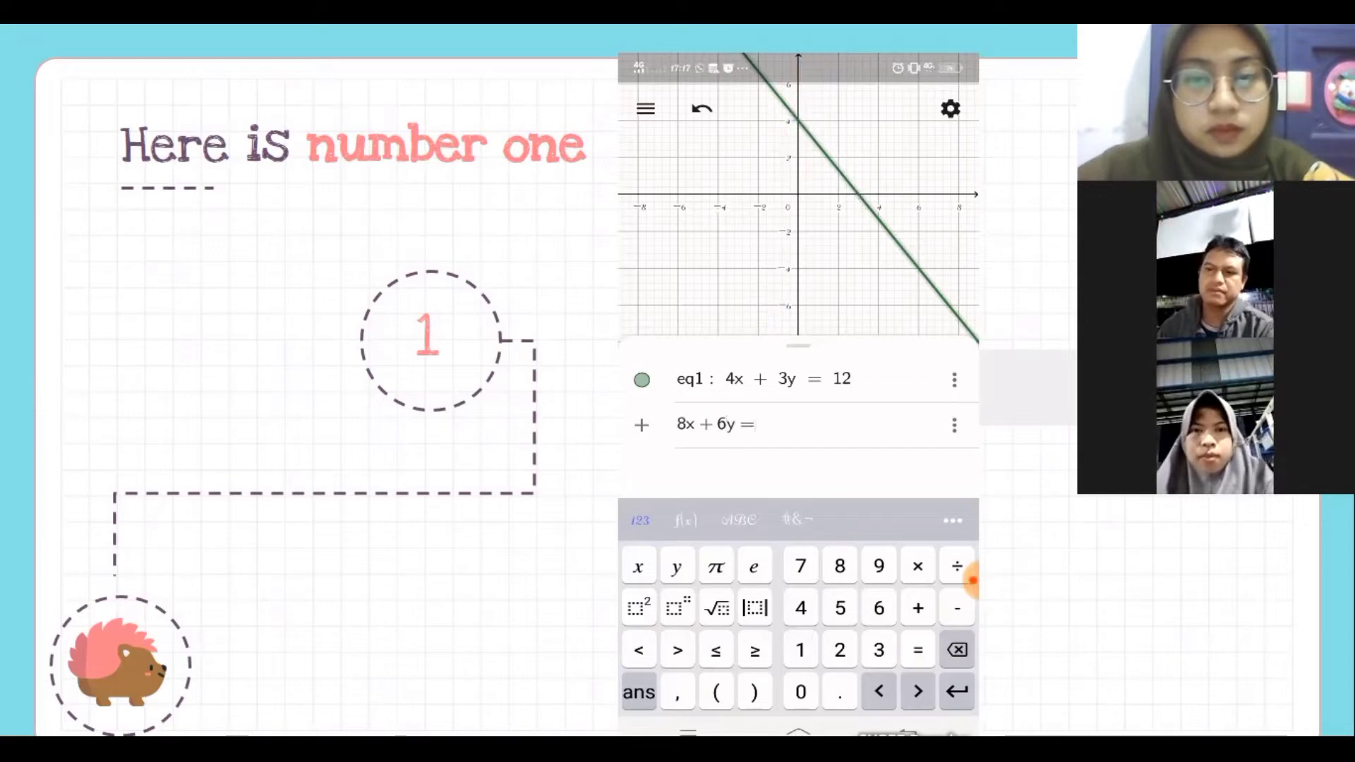
type("2")
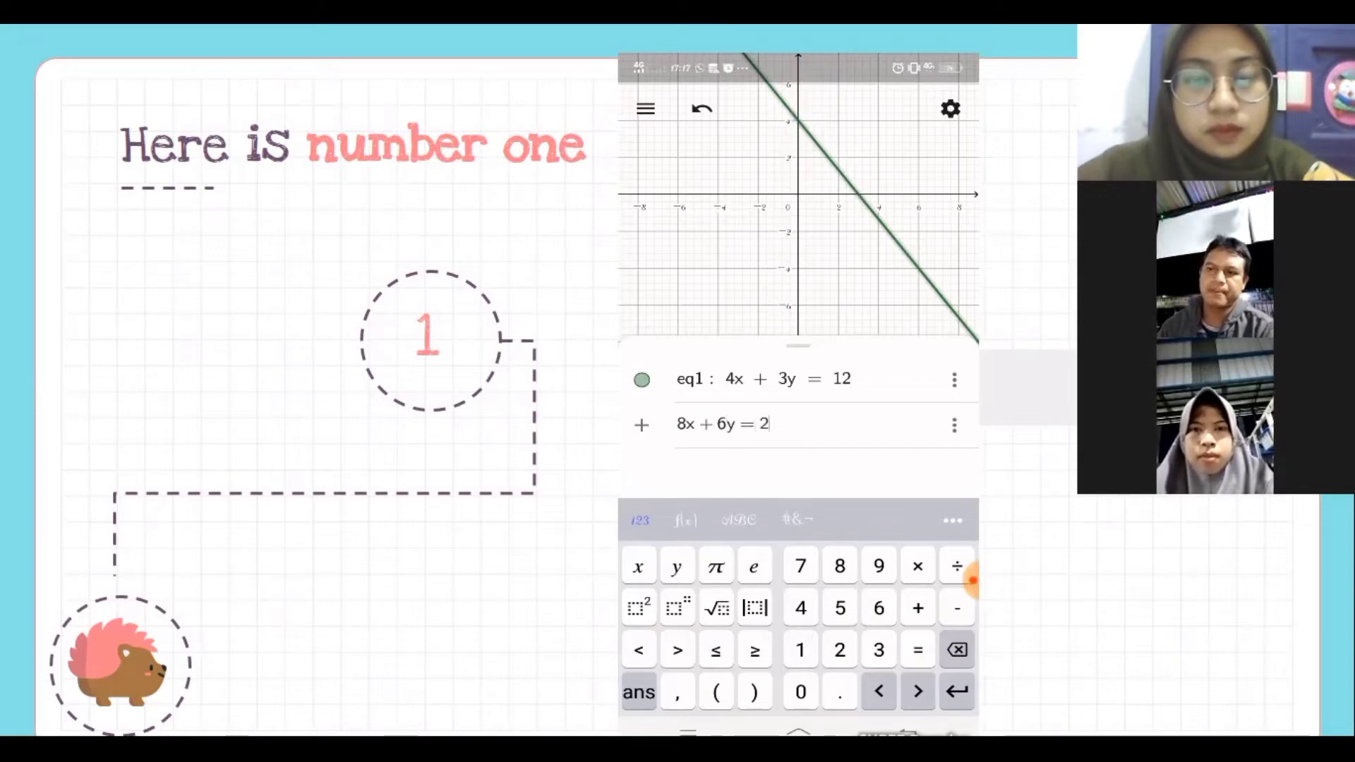
type("4")
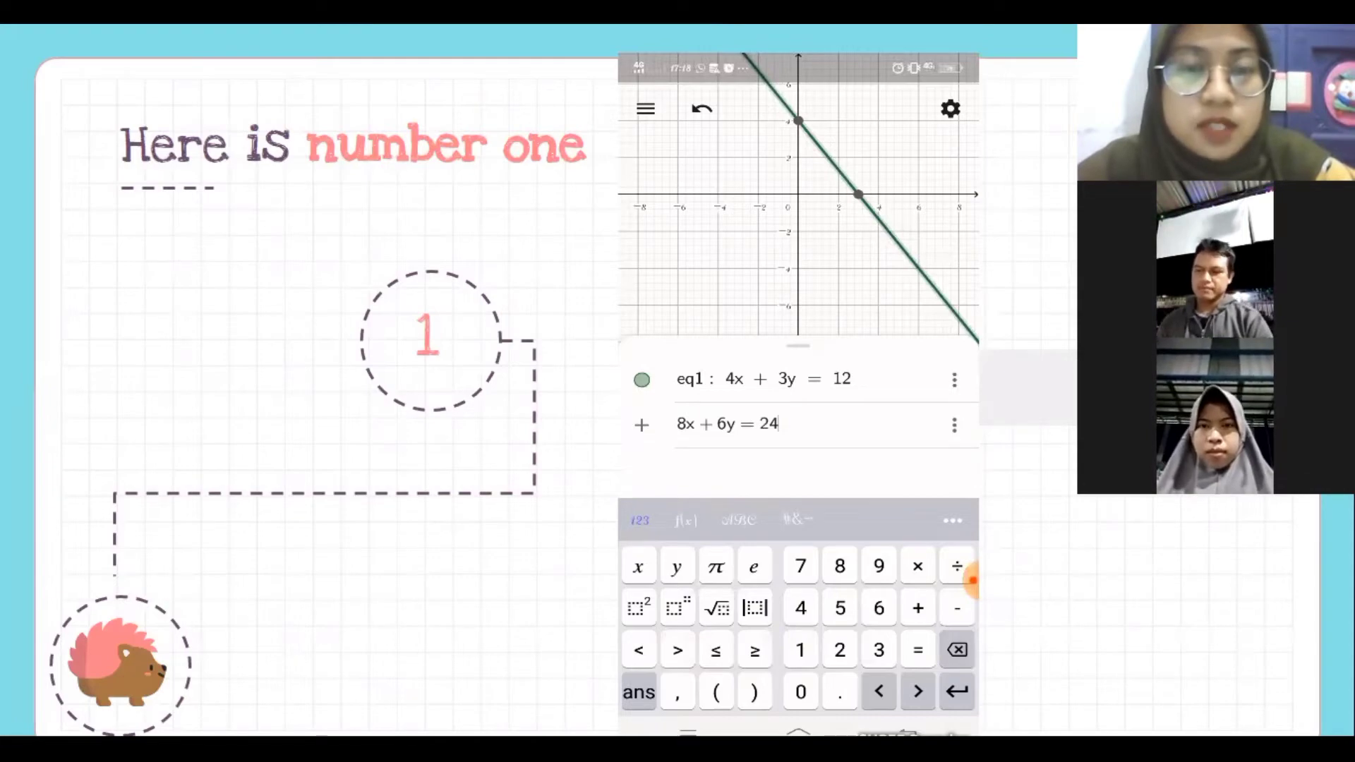
Advance the presentation to the "Here is number two" slide and close the list of views in GeoGebra Classic
key("Right")
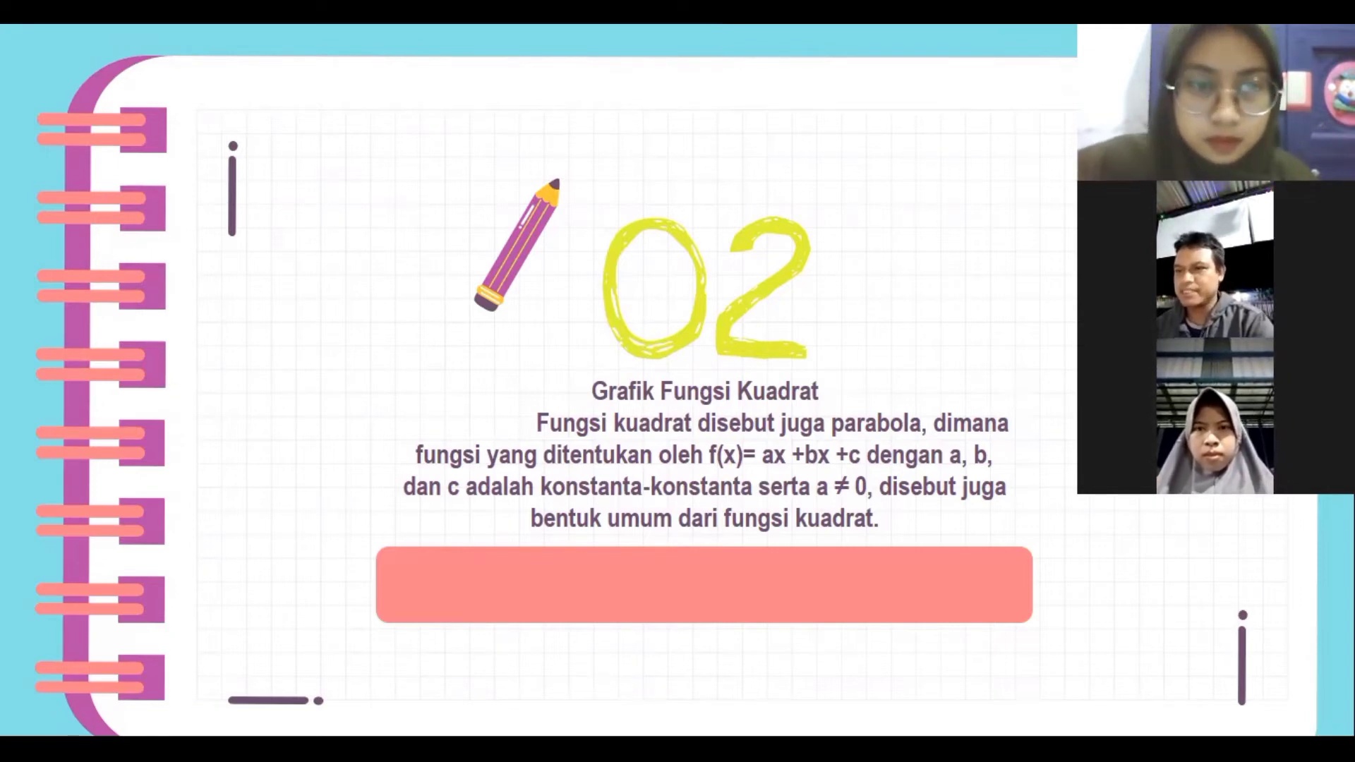
key("Right")
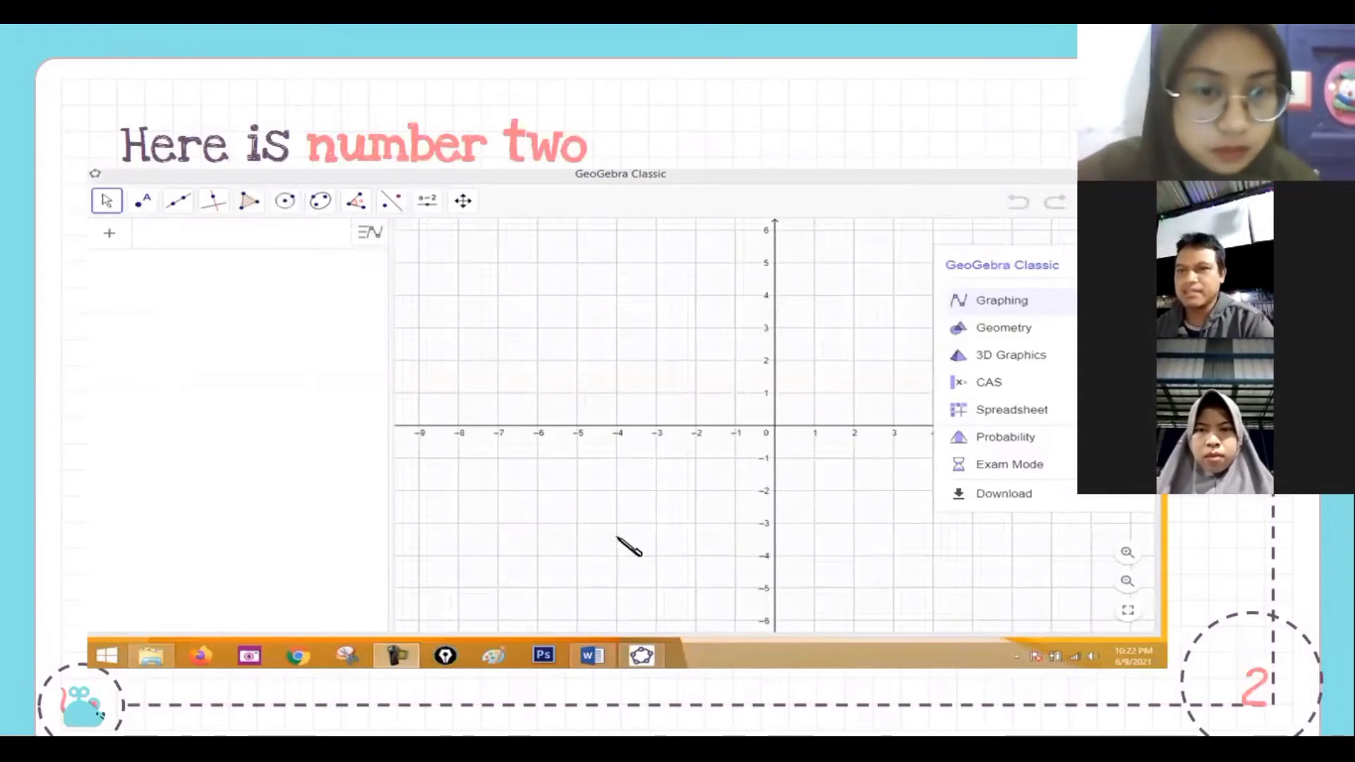
left_click(146, 628)
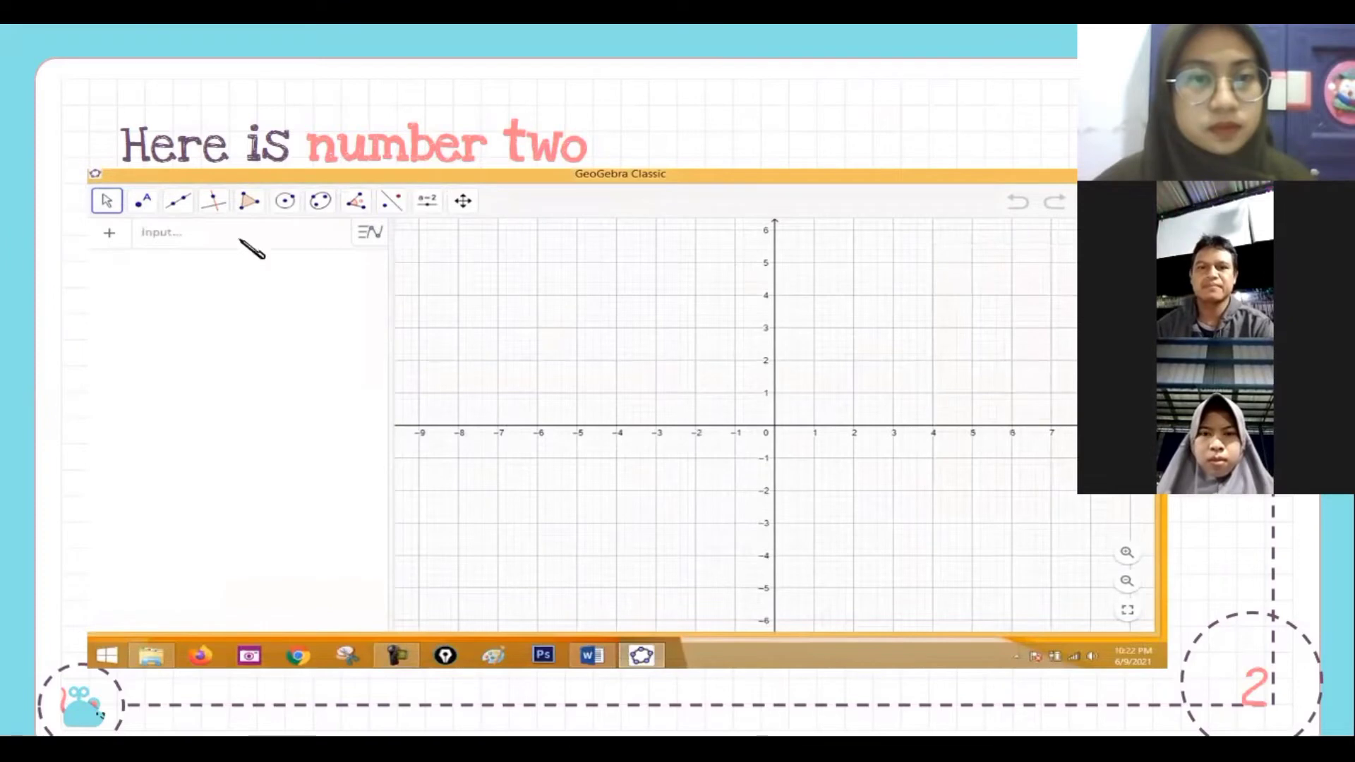
Enter the quadratic function f(x) = x² − 6x + 5 to graph its parabola
left_click(217, 235)
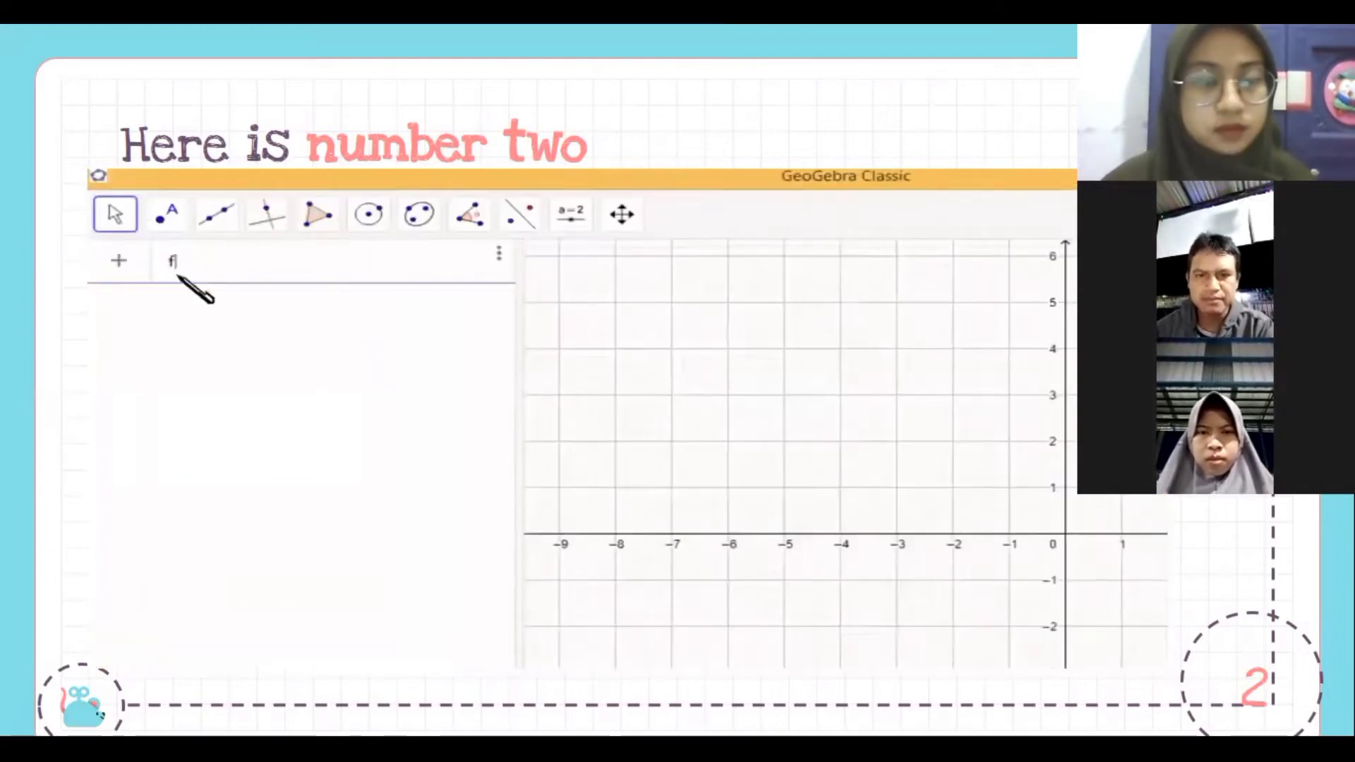
type("(x")
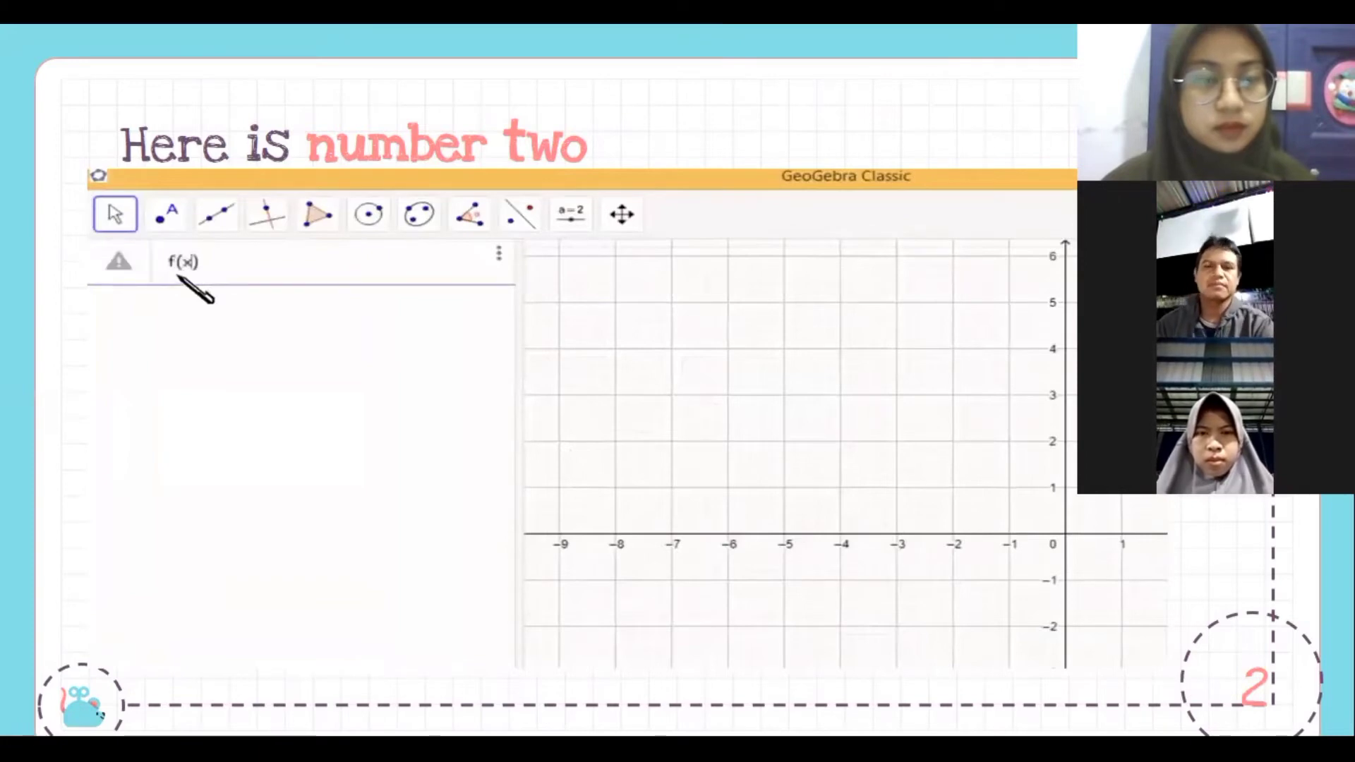
type("=")
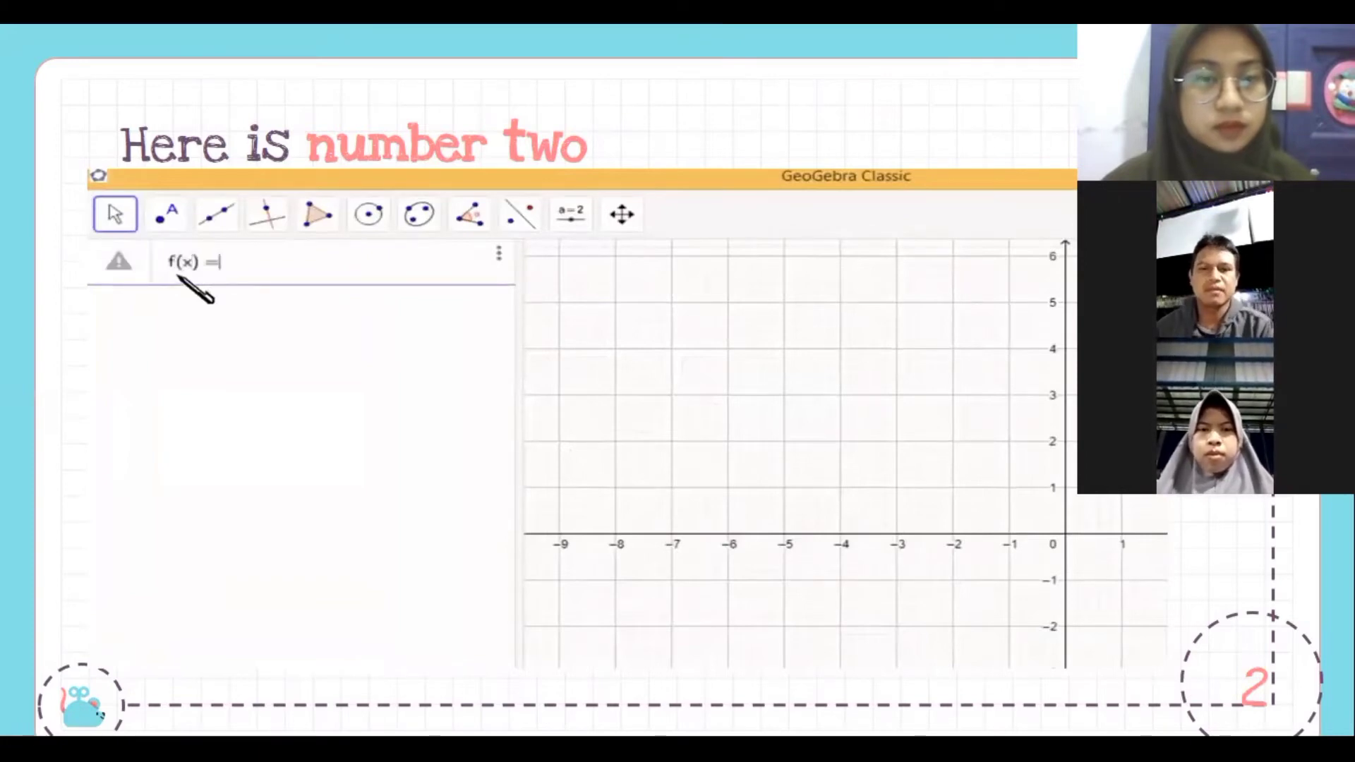
type("x")
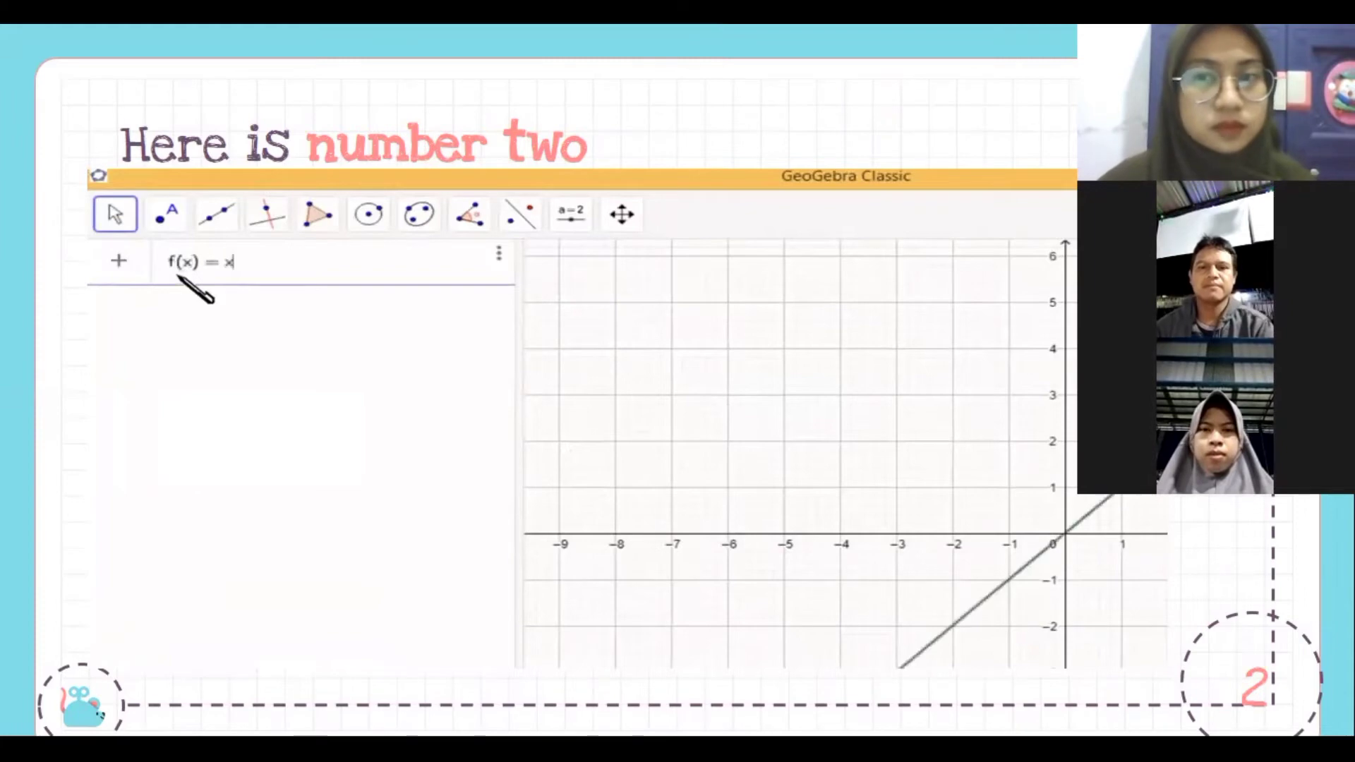
type("^2")
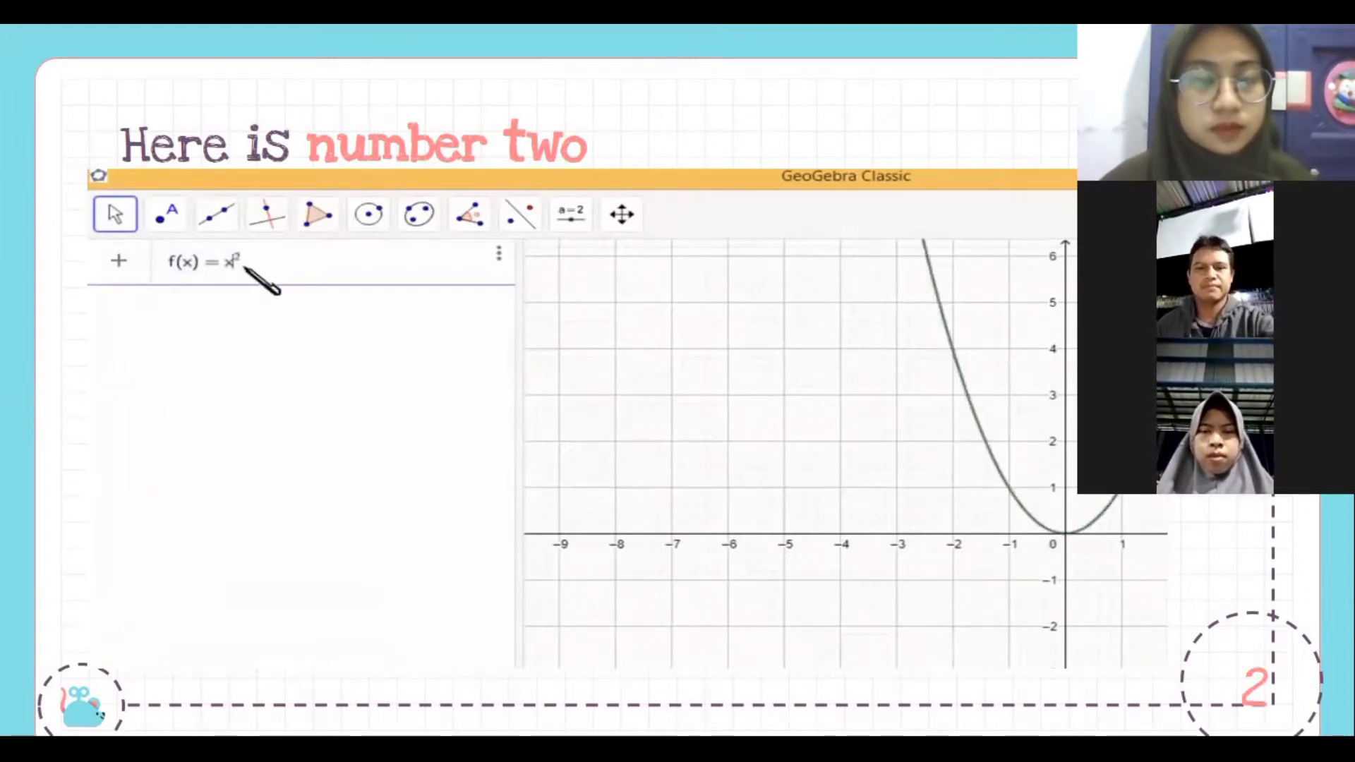
key("Return")
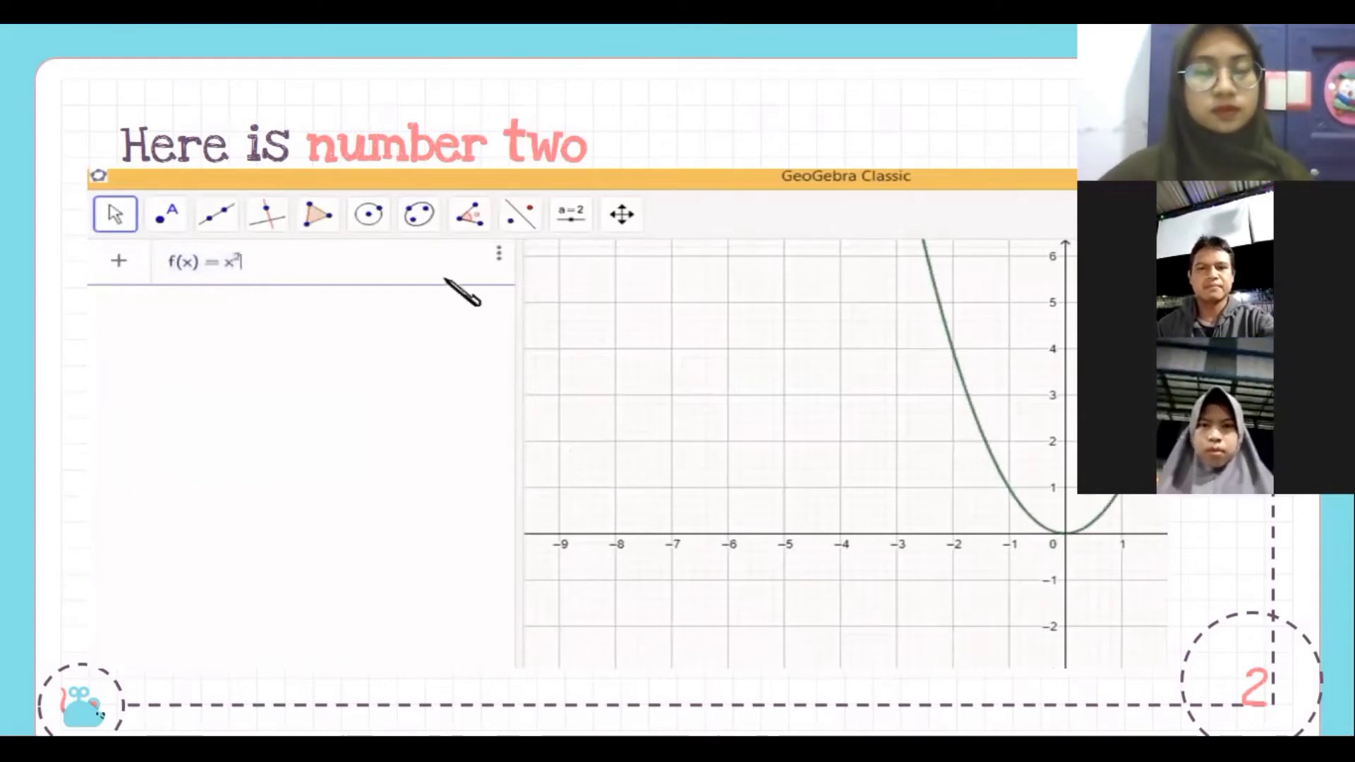
type("-6x")
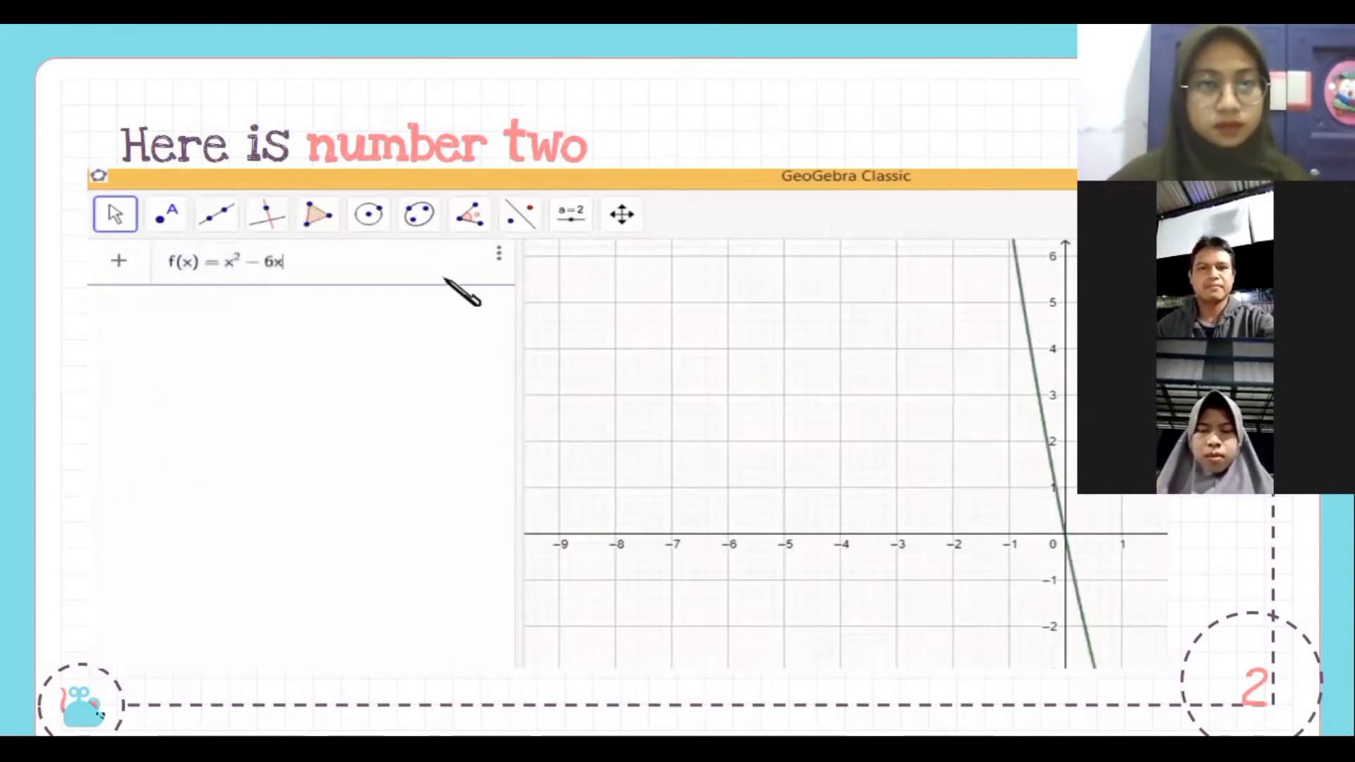
type("+5")
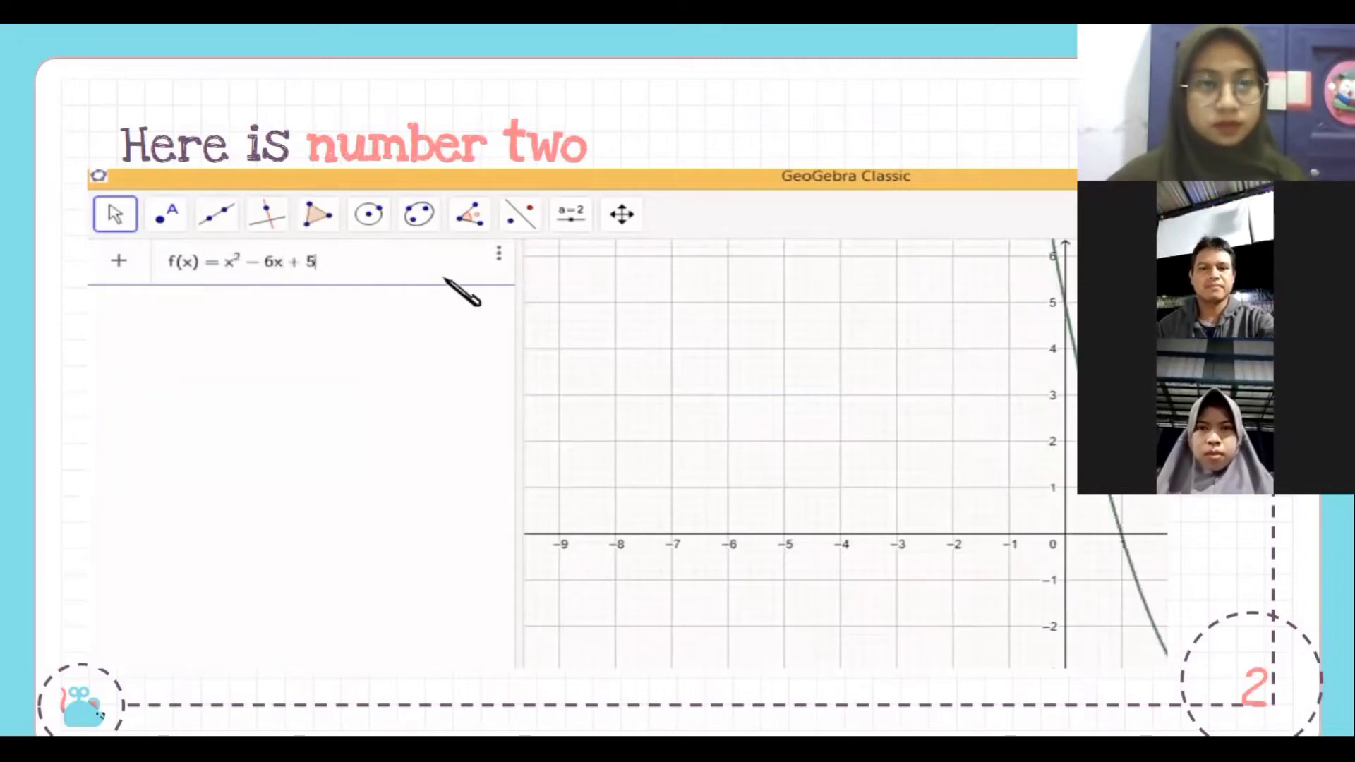
Plot the entered function f(x) = x² − 6x + 5 as a parabola in the graphics view
key("Return")
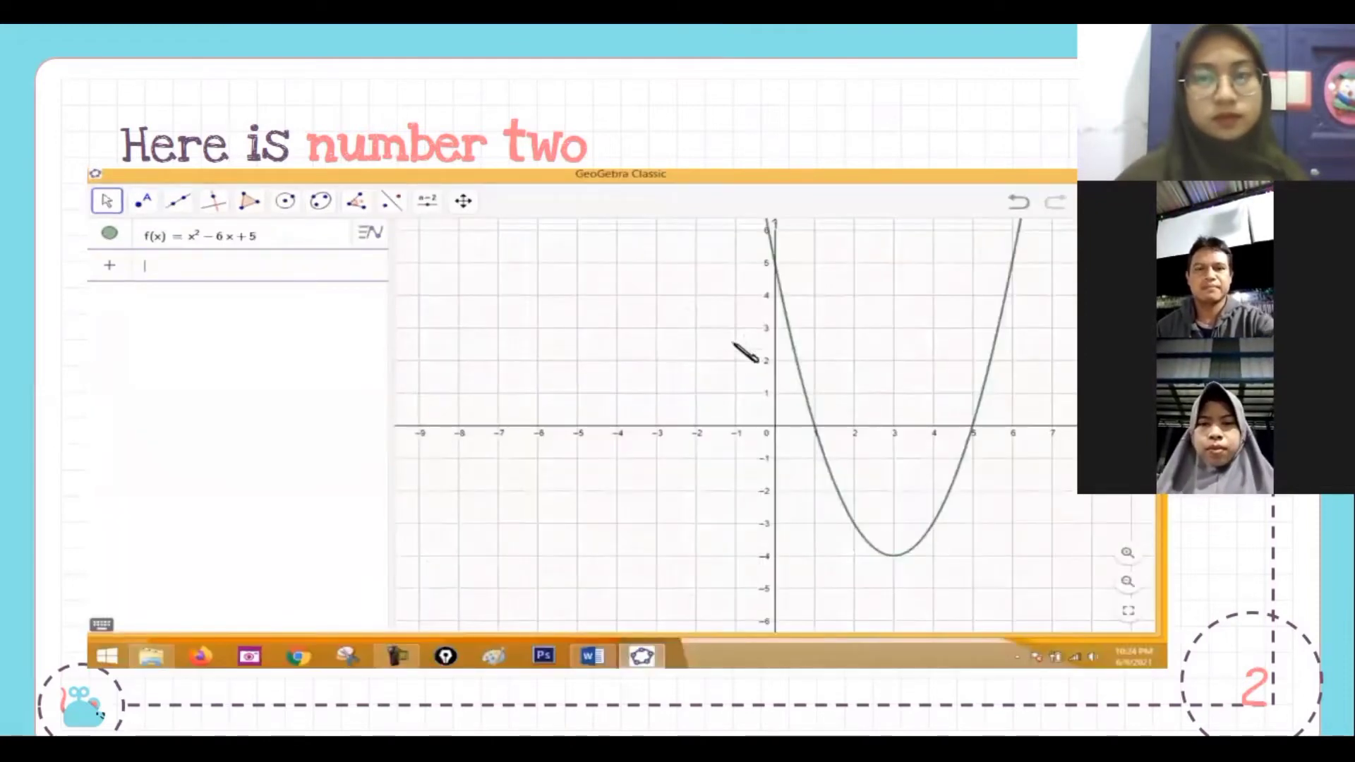
left_click_drag(734, 344, 491, 438)
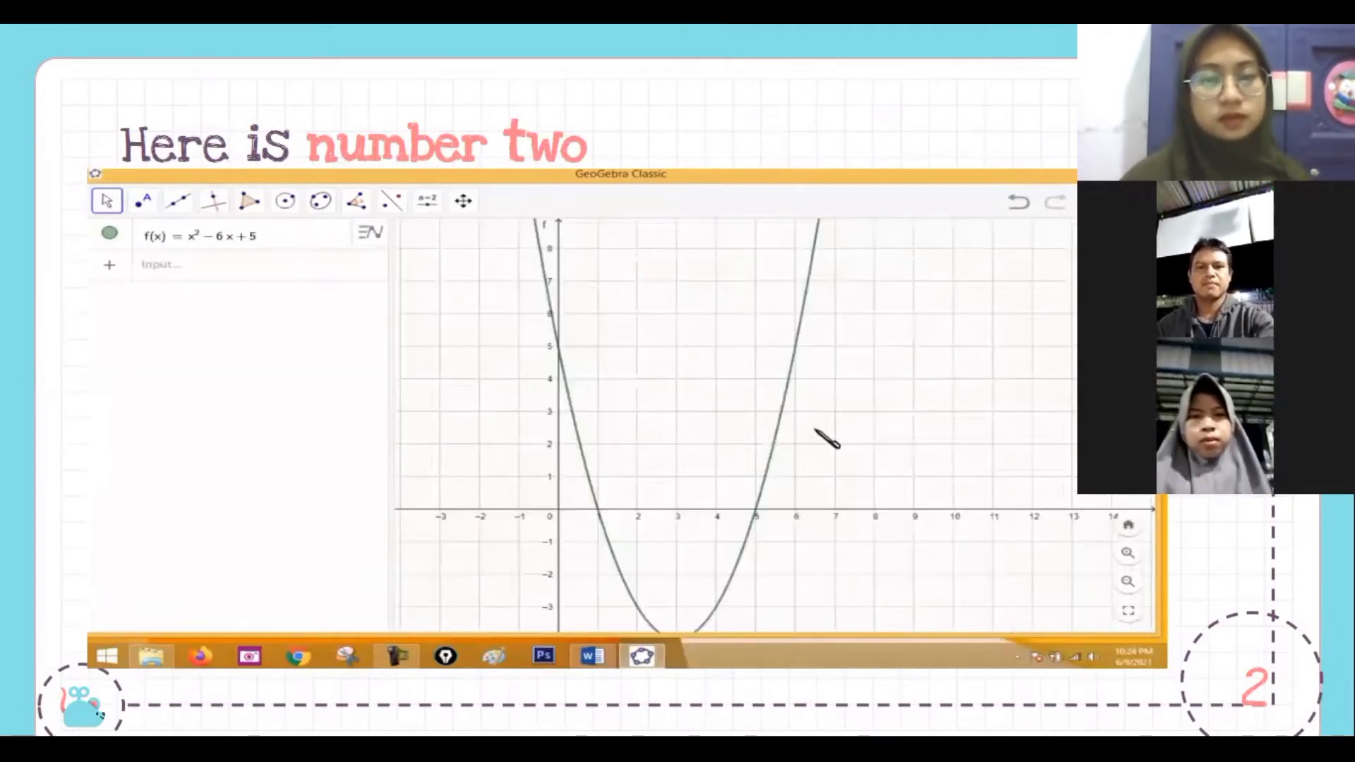
left_click_drag(825, 438, 786, 396)
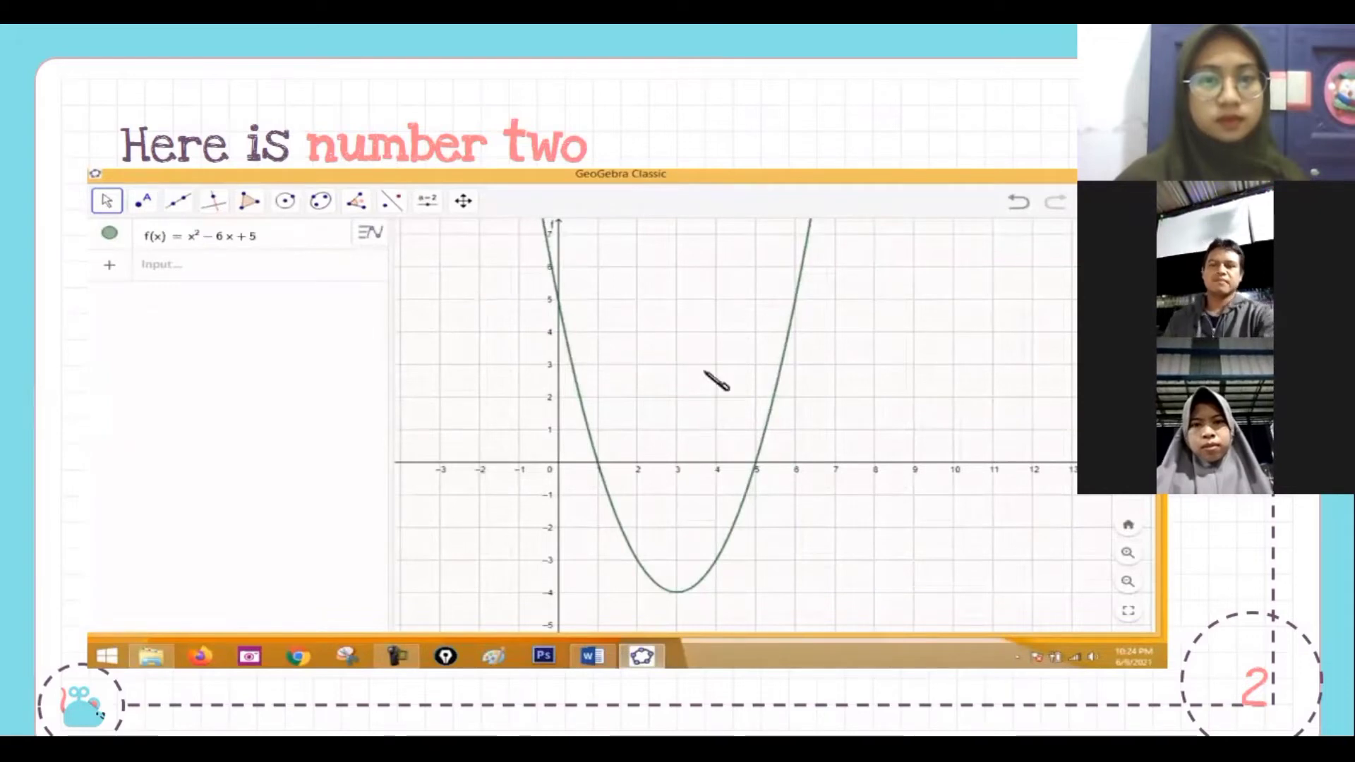
Mark the point where the parabola crosses the y-axis using the Intersect tool
left_click(205, 201)
left_click(145, 203)
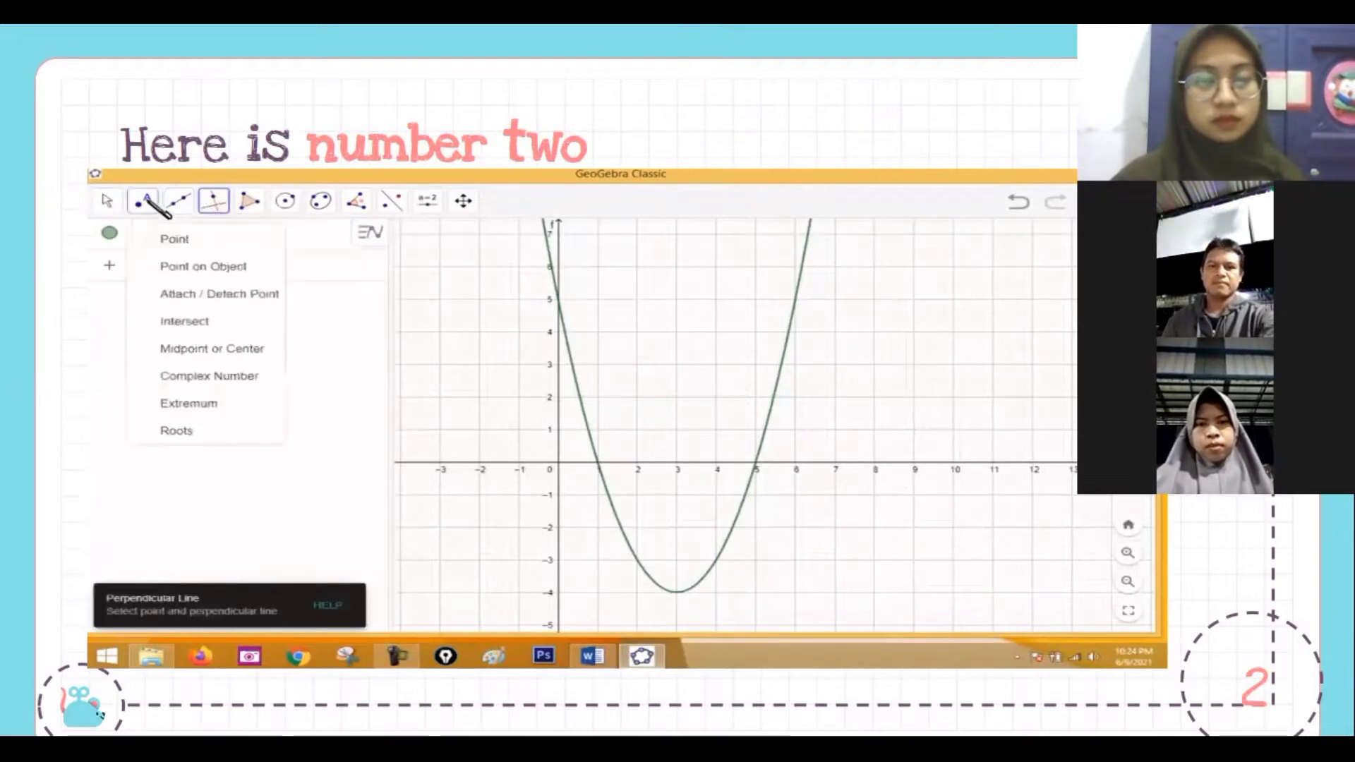
left_click(190, 321)
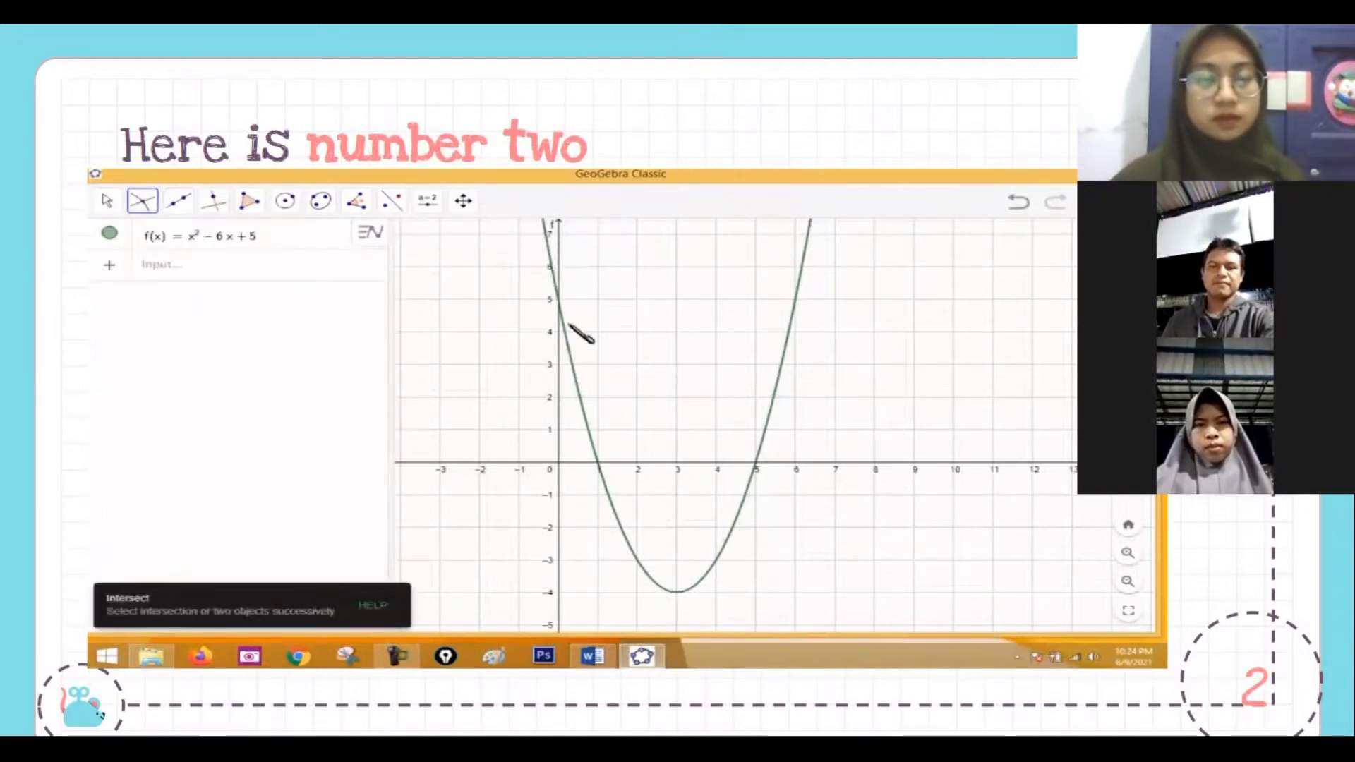
left_click(561, 388)
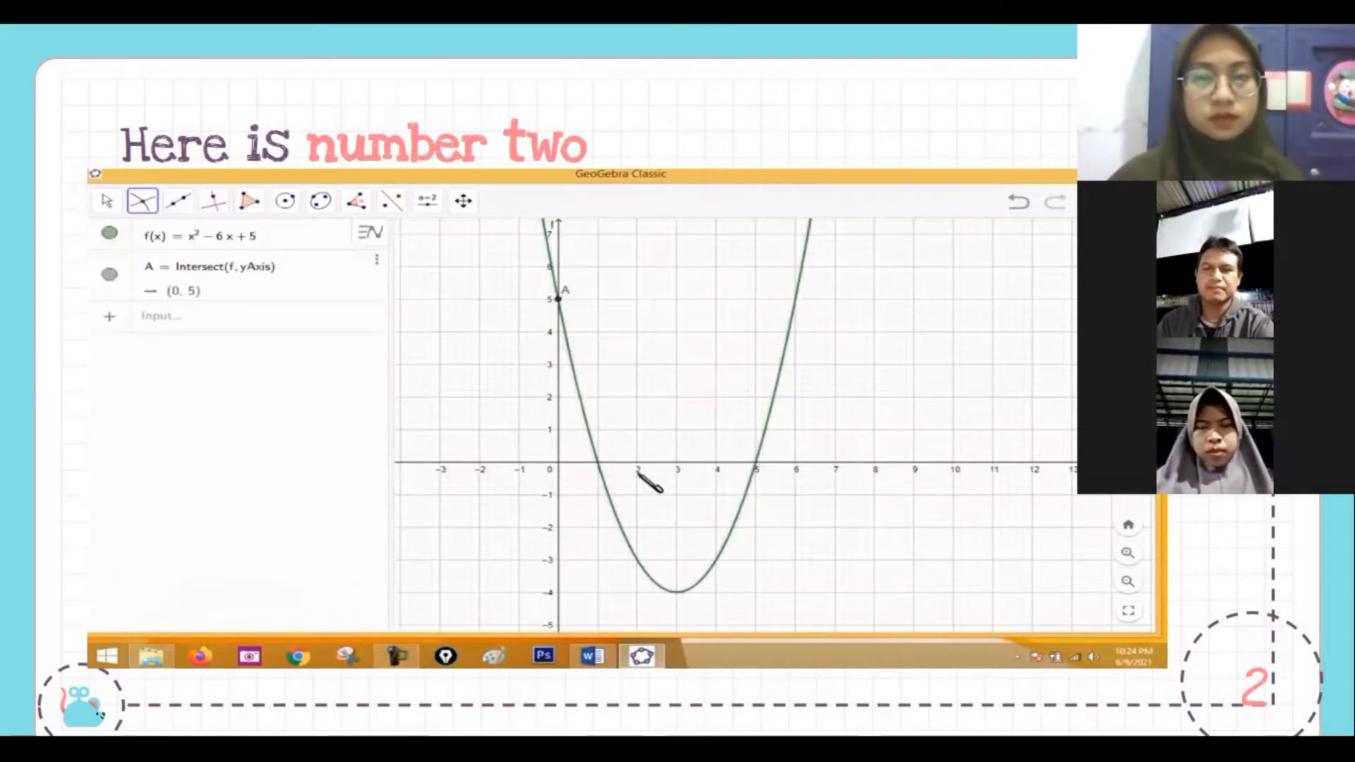
Intersect the parabola with the x-axis to mark both of its x-intercepts
left_click(585, 411)
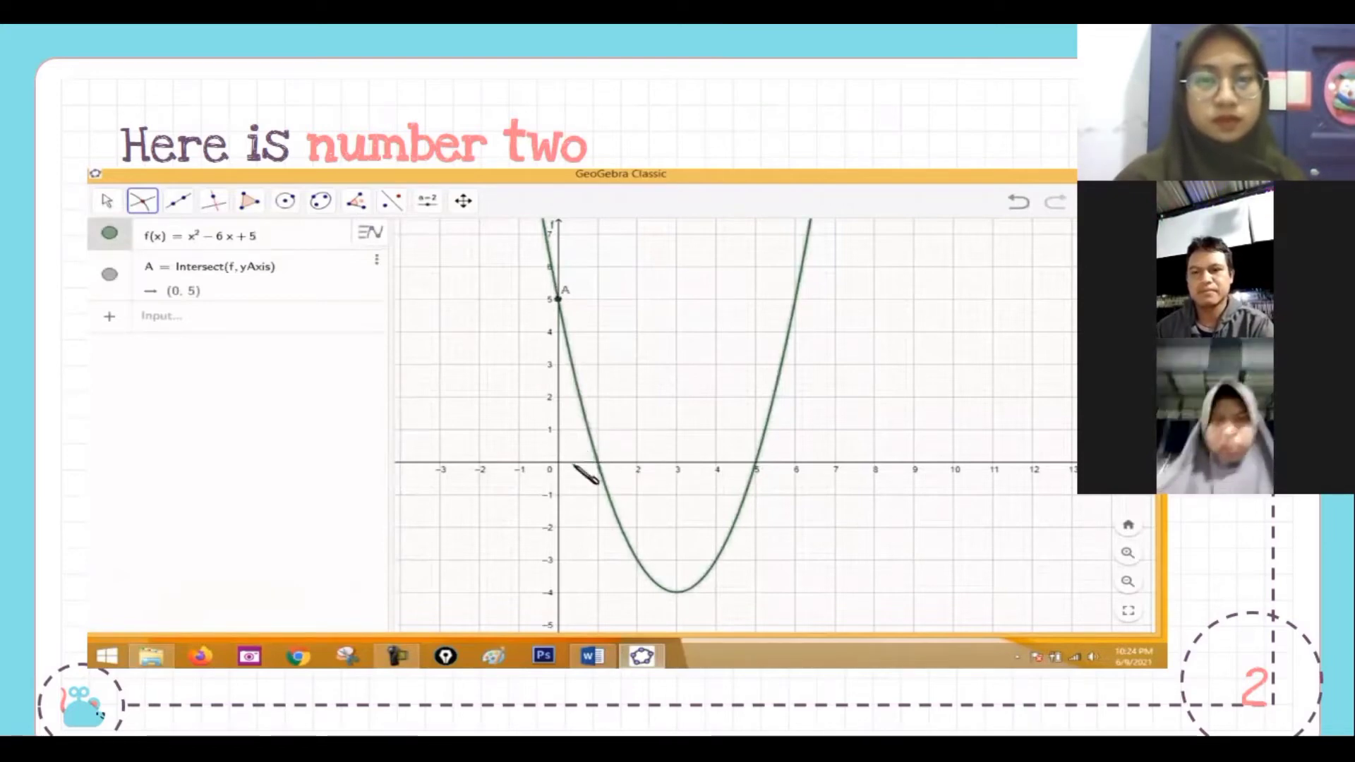
left_click(577, 464)
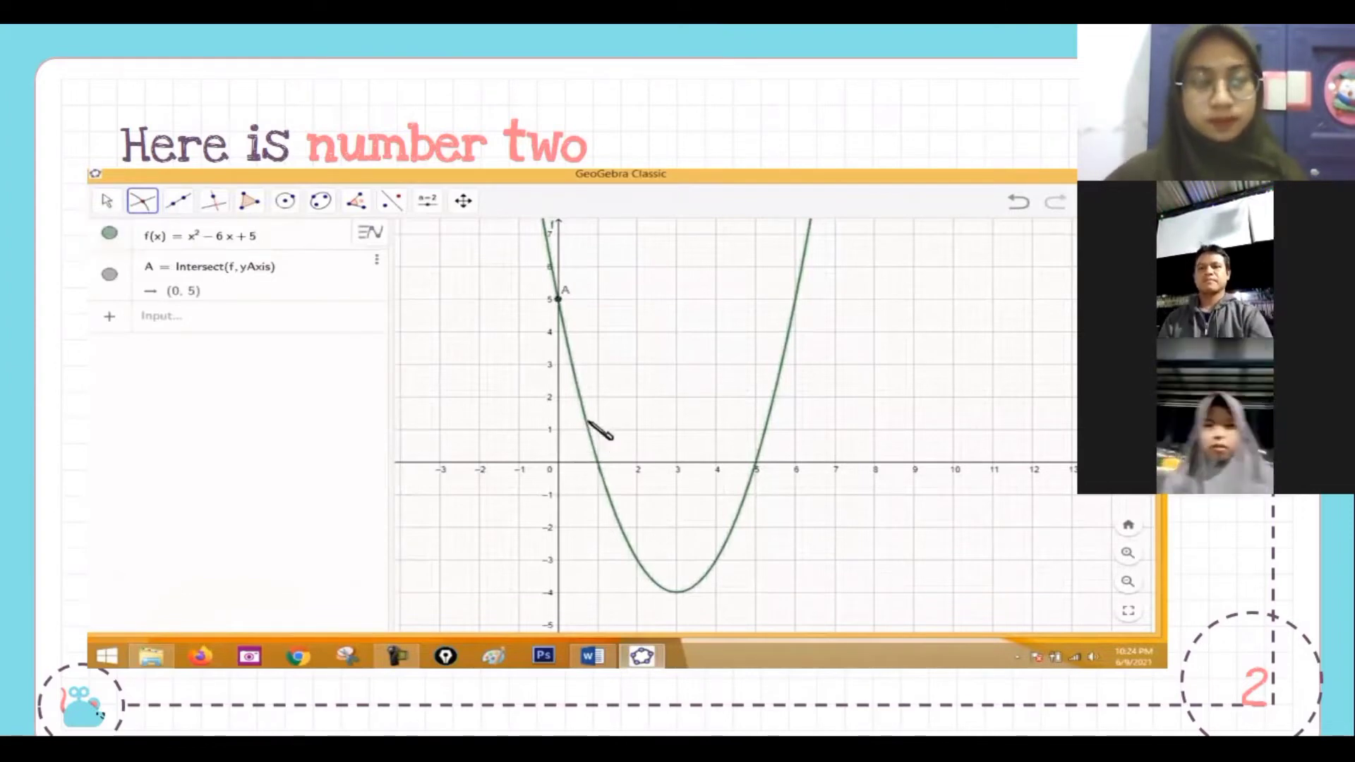
left_click(593, 441)
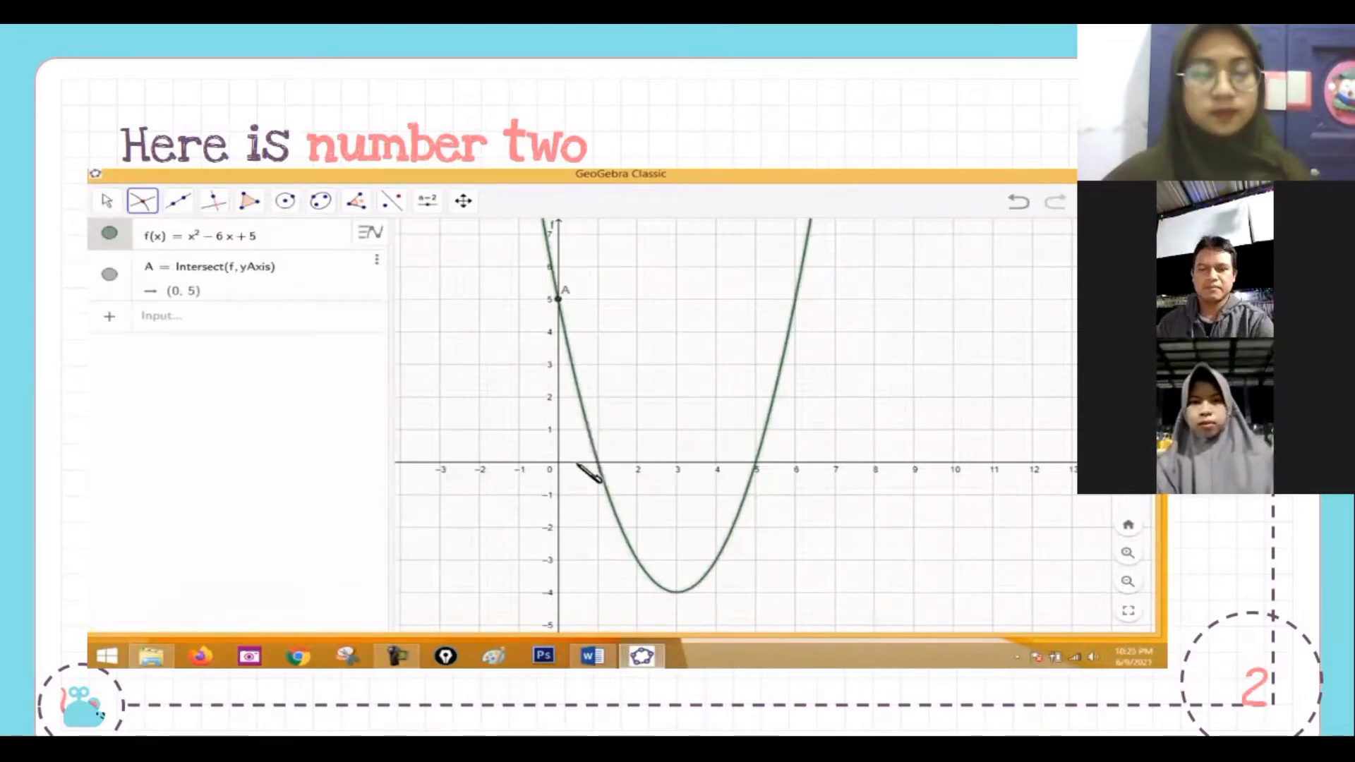
left_click(578, 463)
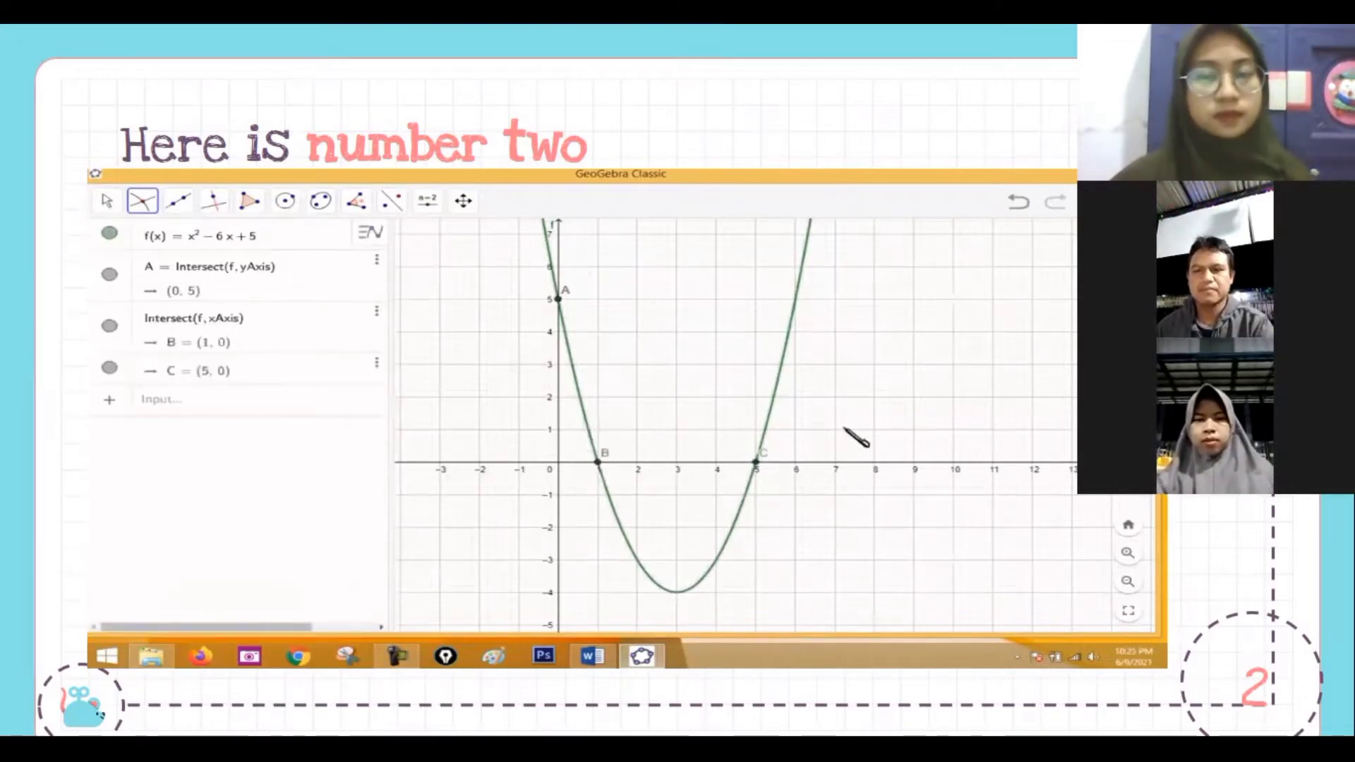
Mark the vertex of the parabola with the Extremum tool, leaving the function's definition as it is
left_click(181, 205)
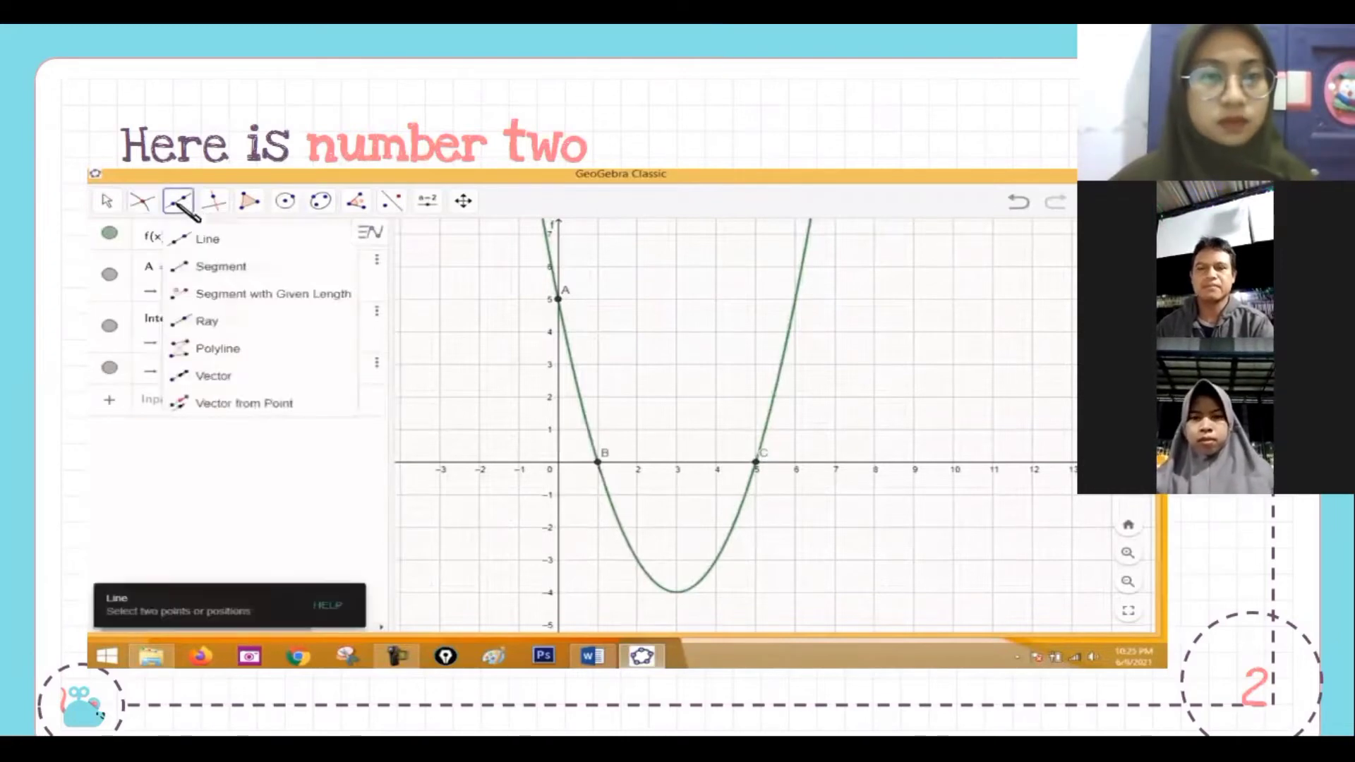
left_click(141, 201)
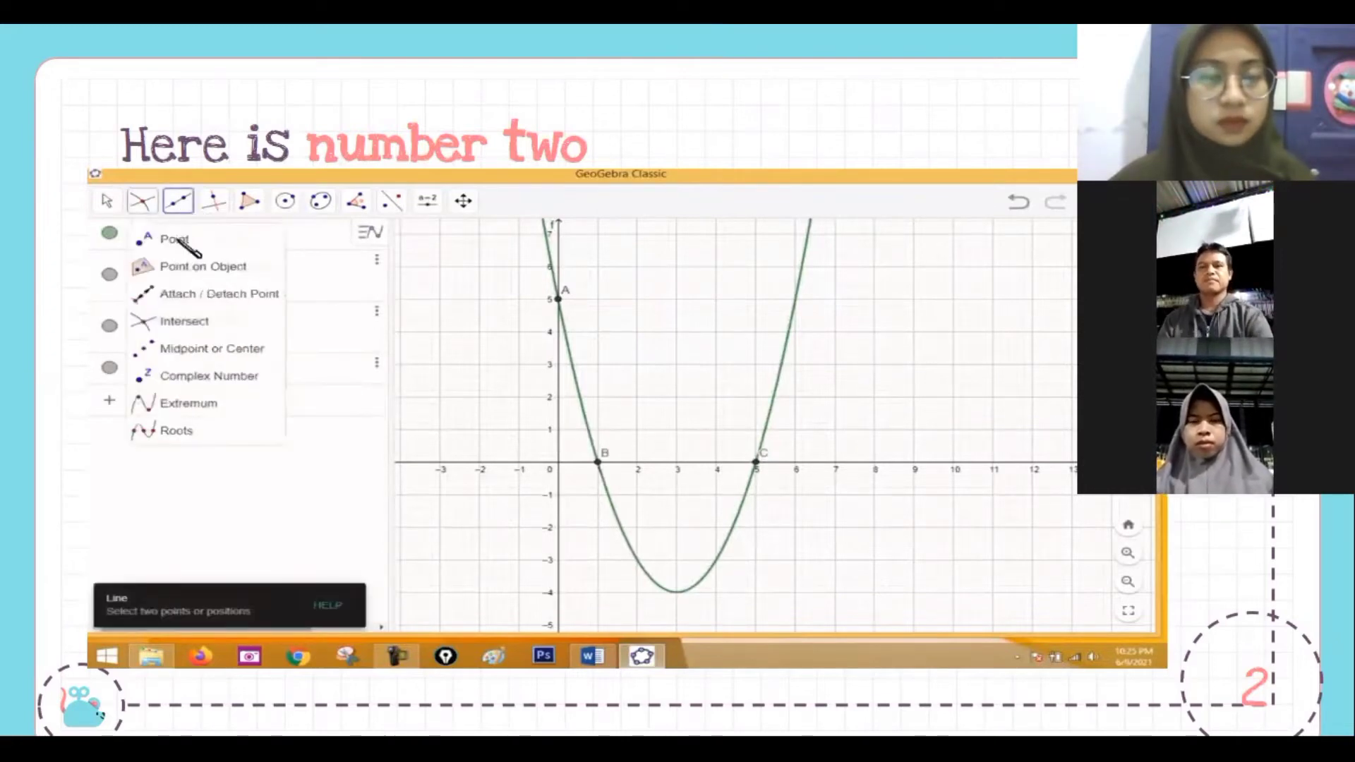
left_click(200, 400)
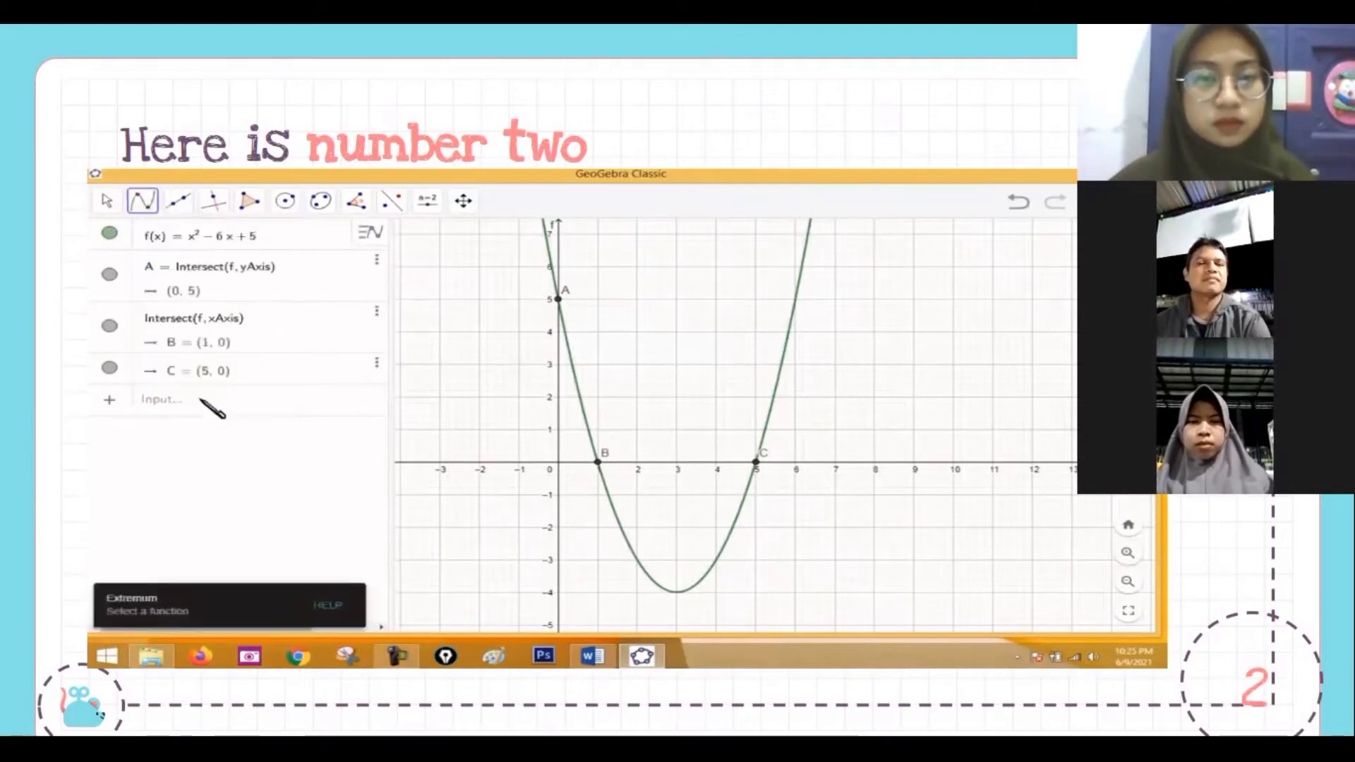
left_click(780, 383)
double_click(692, 582)
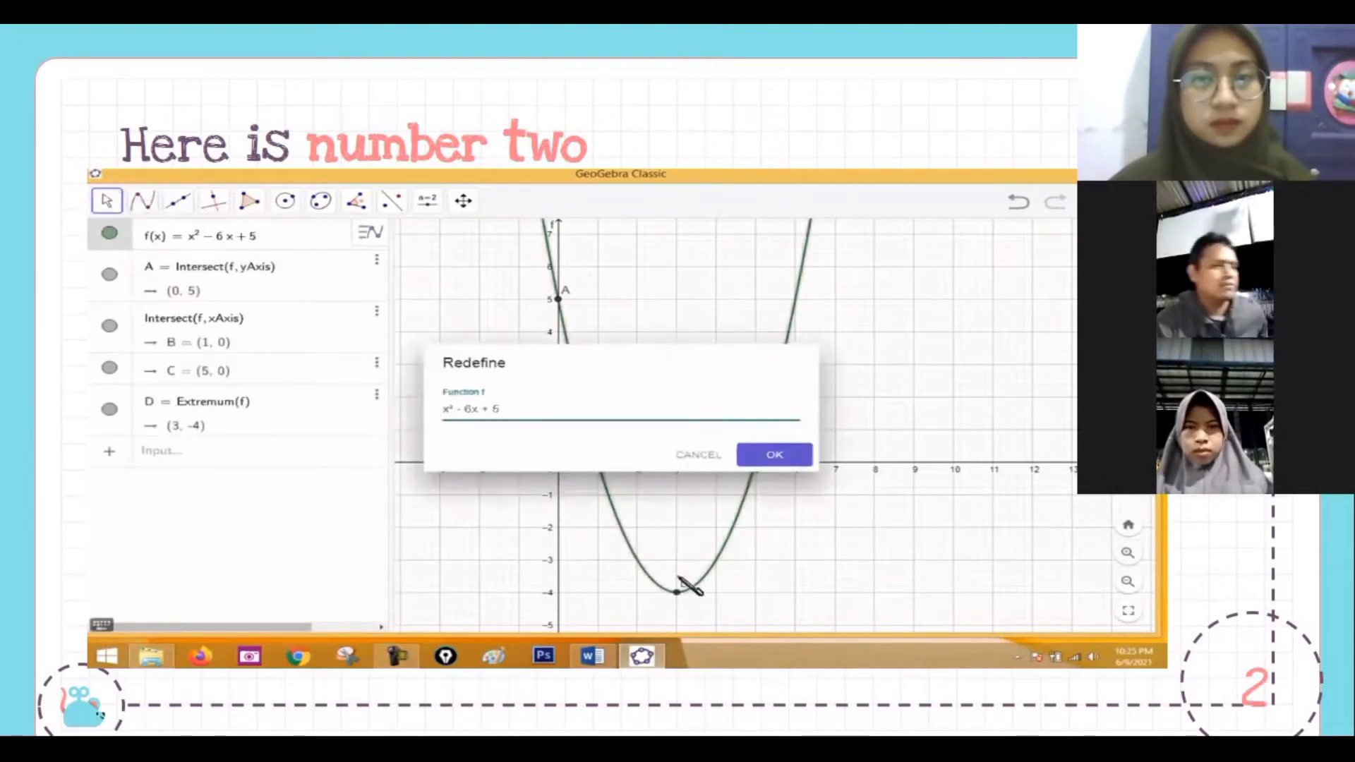
key("Escape")
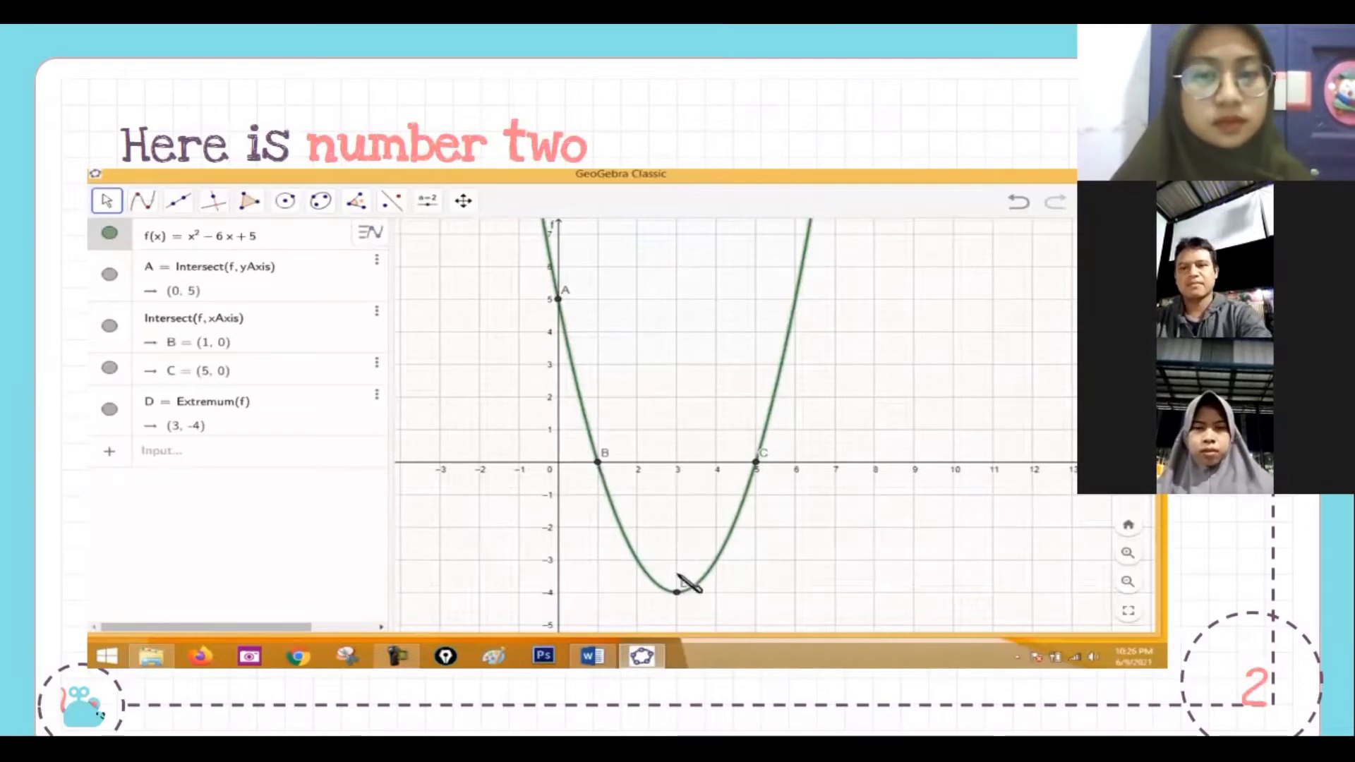
Draw the axis of symmetry as a line through the parabola's vertex parallel to the y-axis
left_click(180, 203)
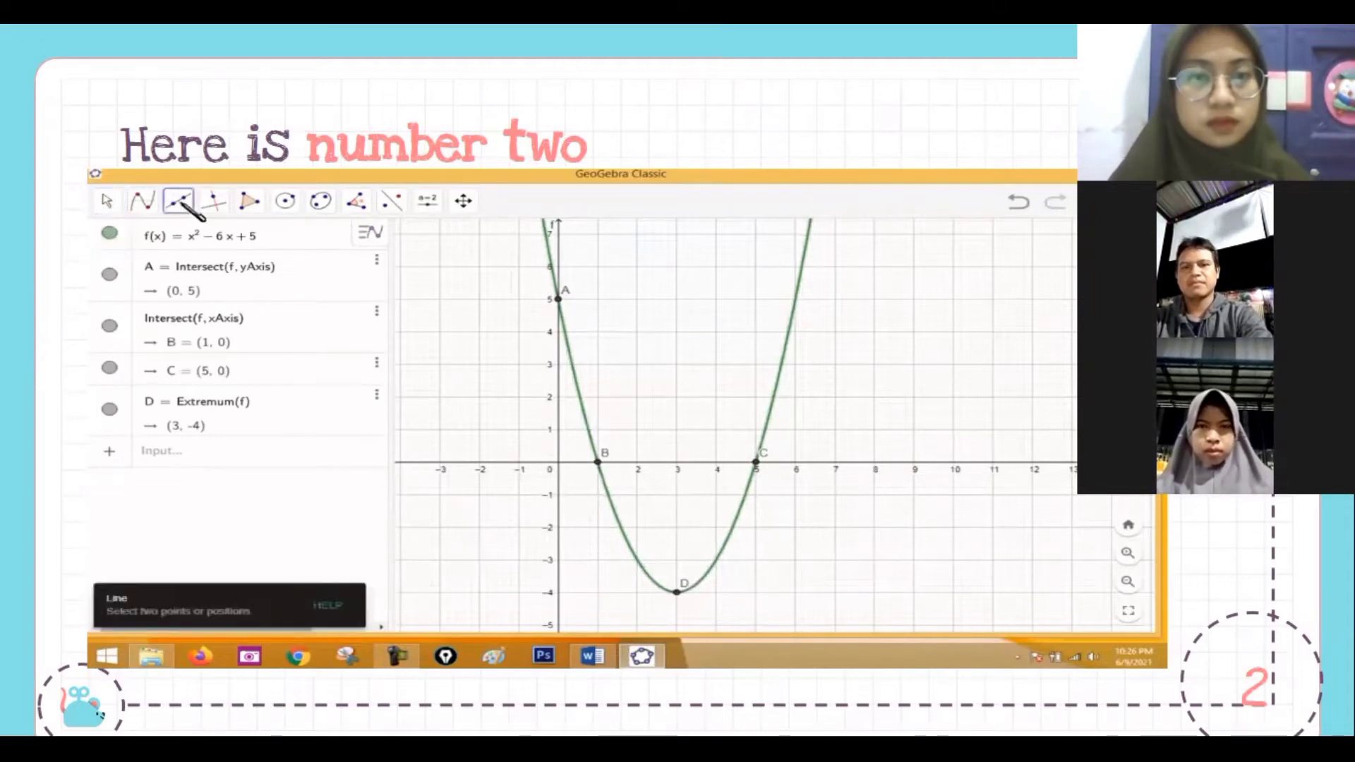
left_click(218, 204)
left_click(289, 268)
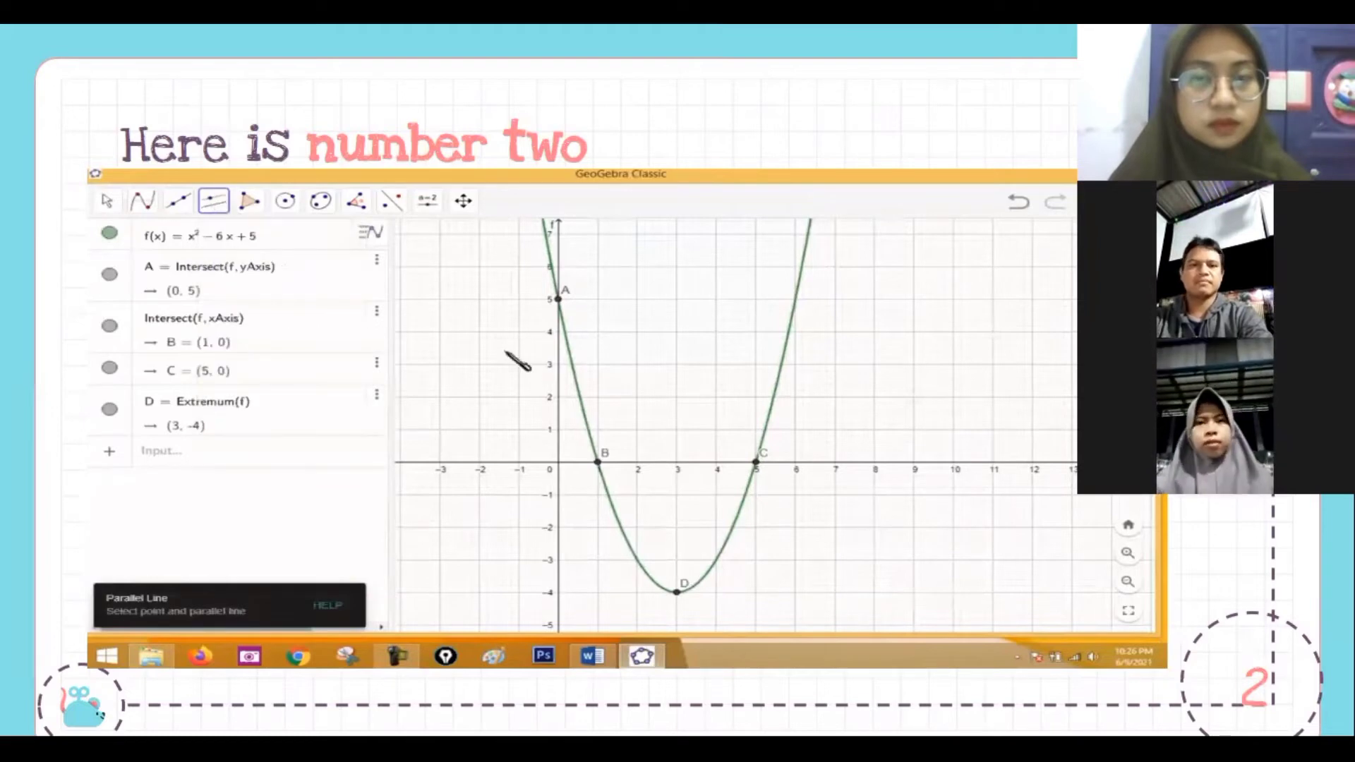
left_click(676, 593)
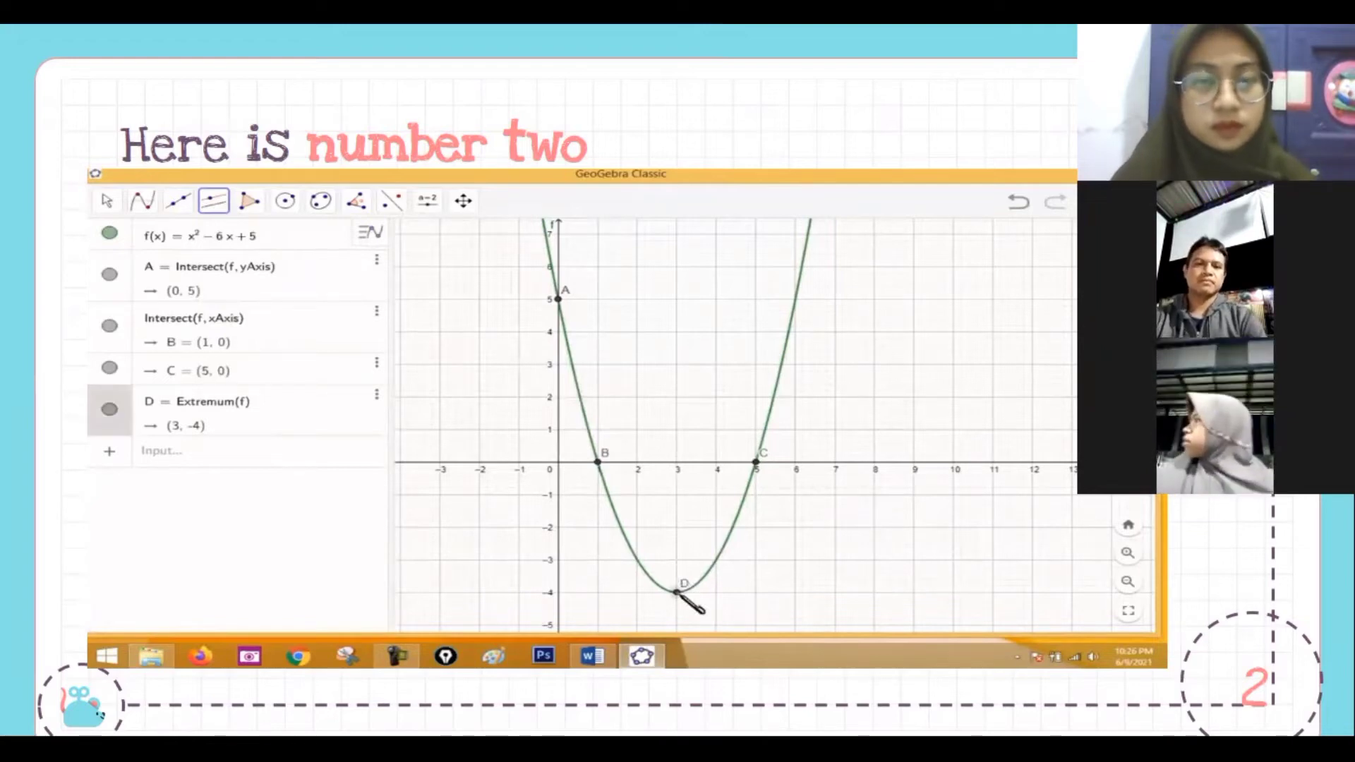
left_click(560, 593)
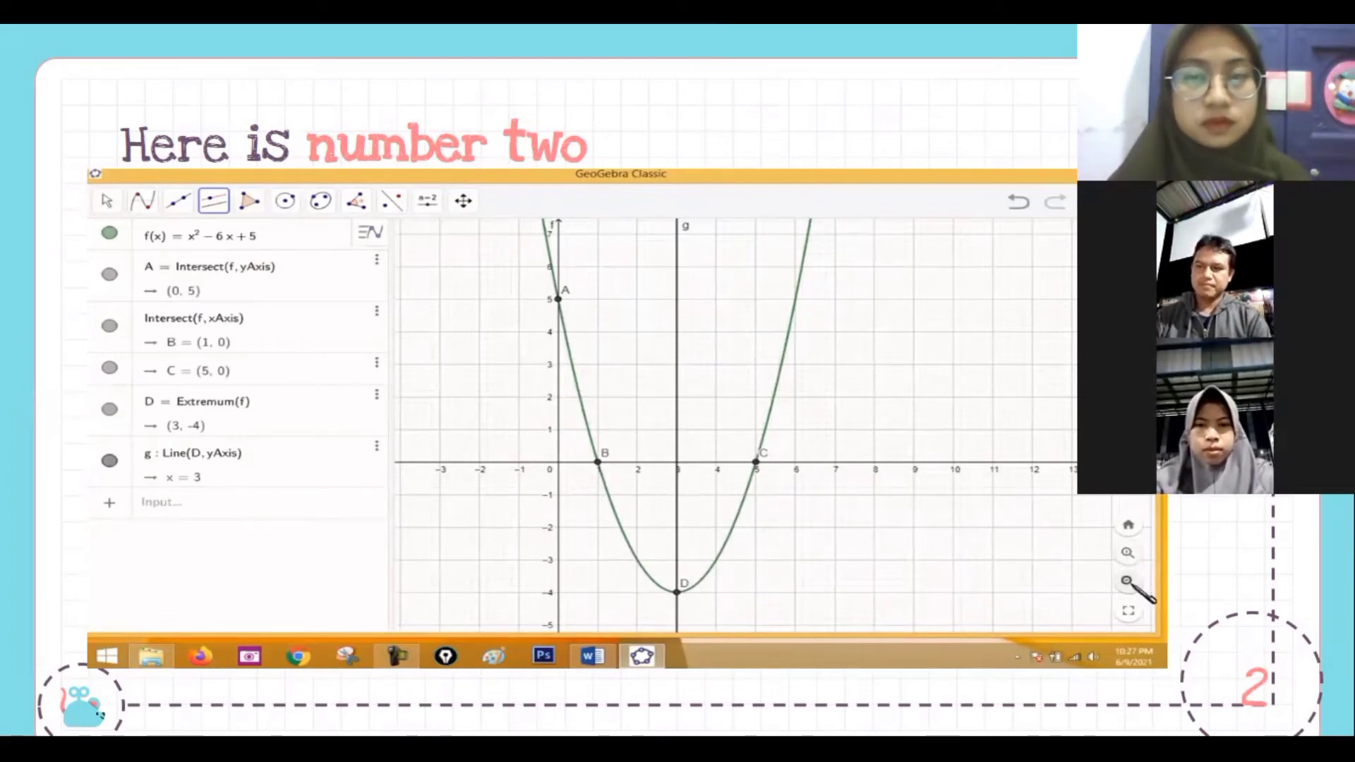
In the graphics view settings, set the x-axis number distance to 1 and label the axis x
left_click(107, 202)
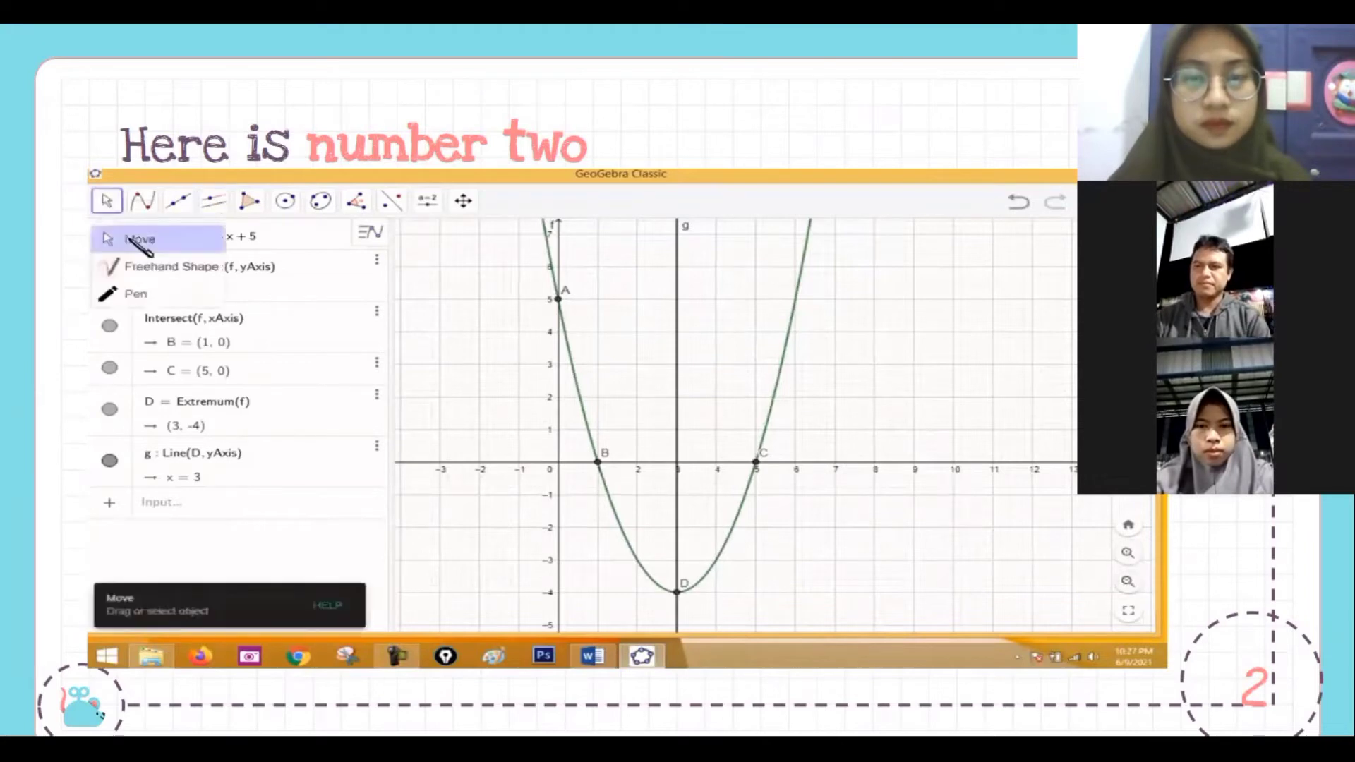
left_click(1128, 582)
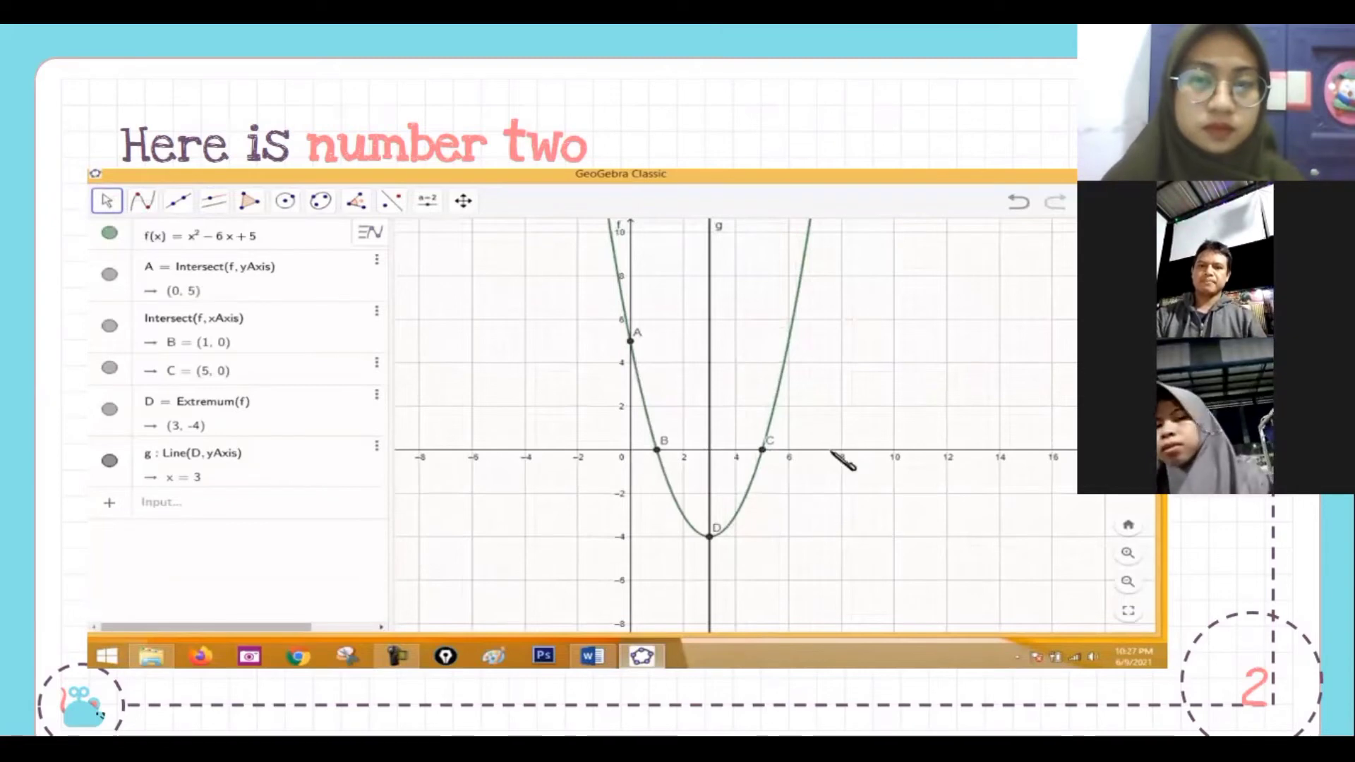
right_click(888, 360)
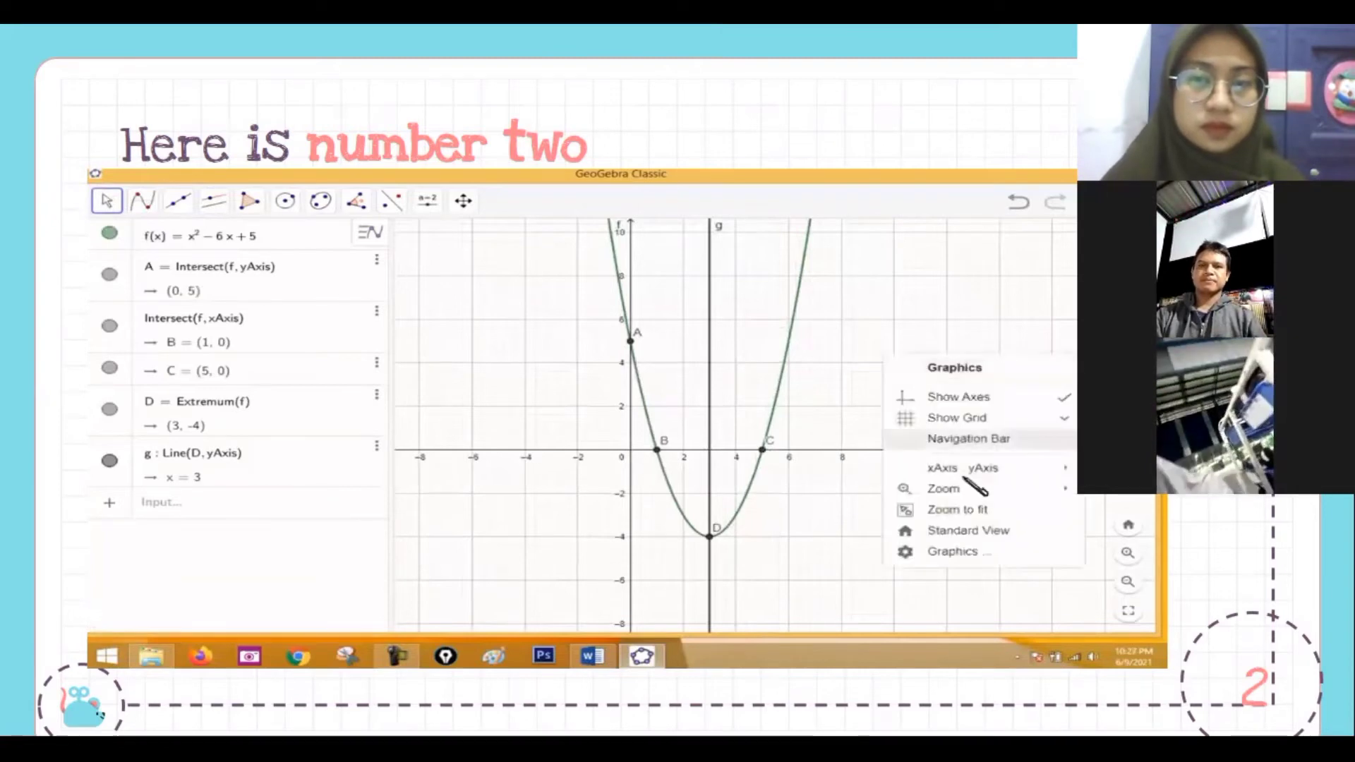
left_click(967, 552)
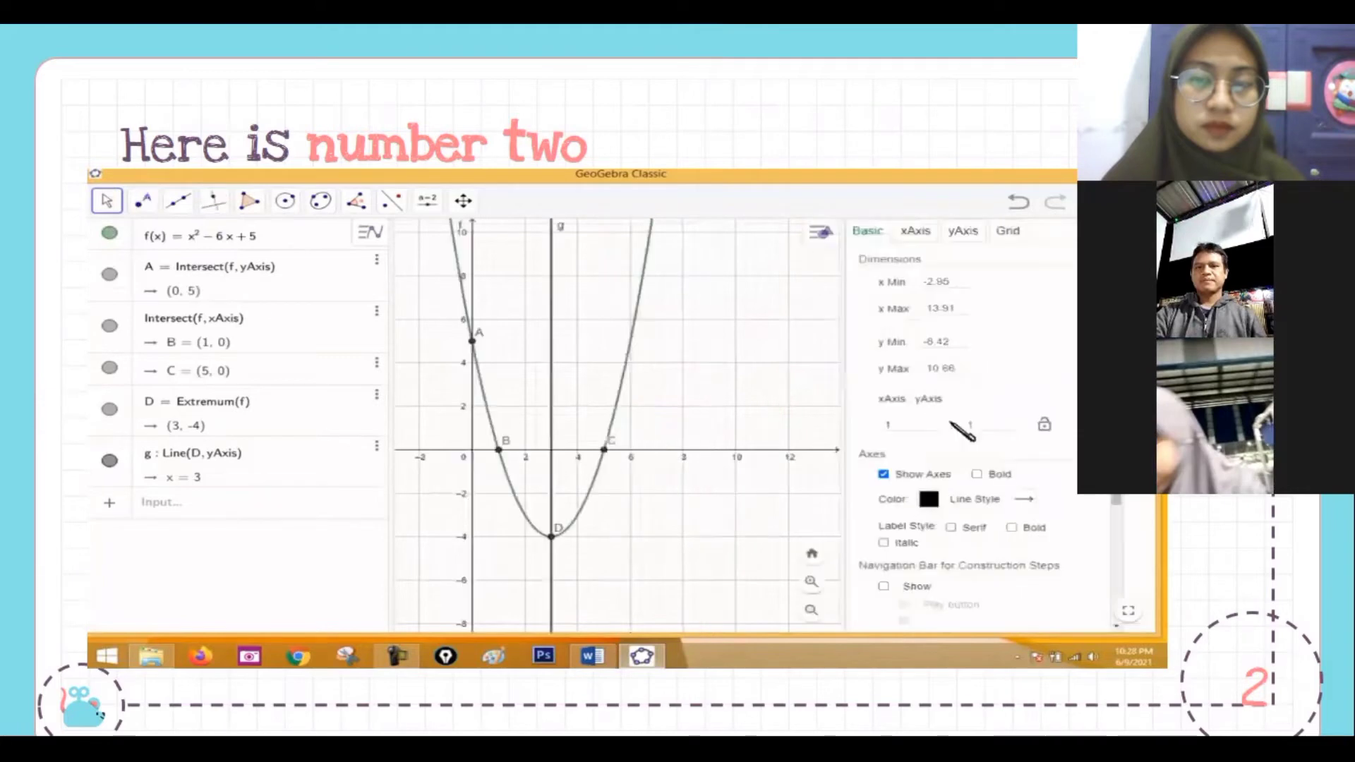
left_click(914, 227)
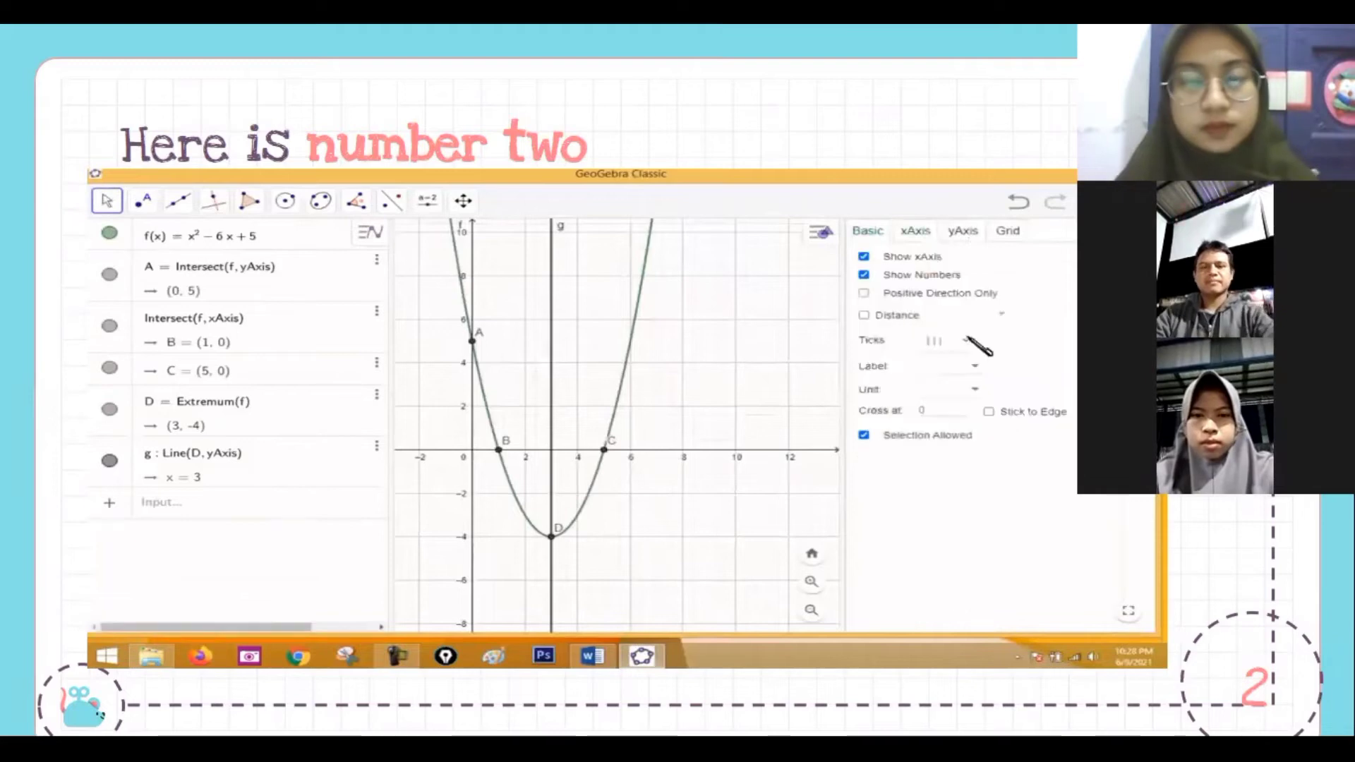
left_click(865, 316)
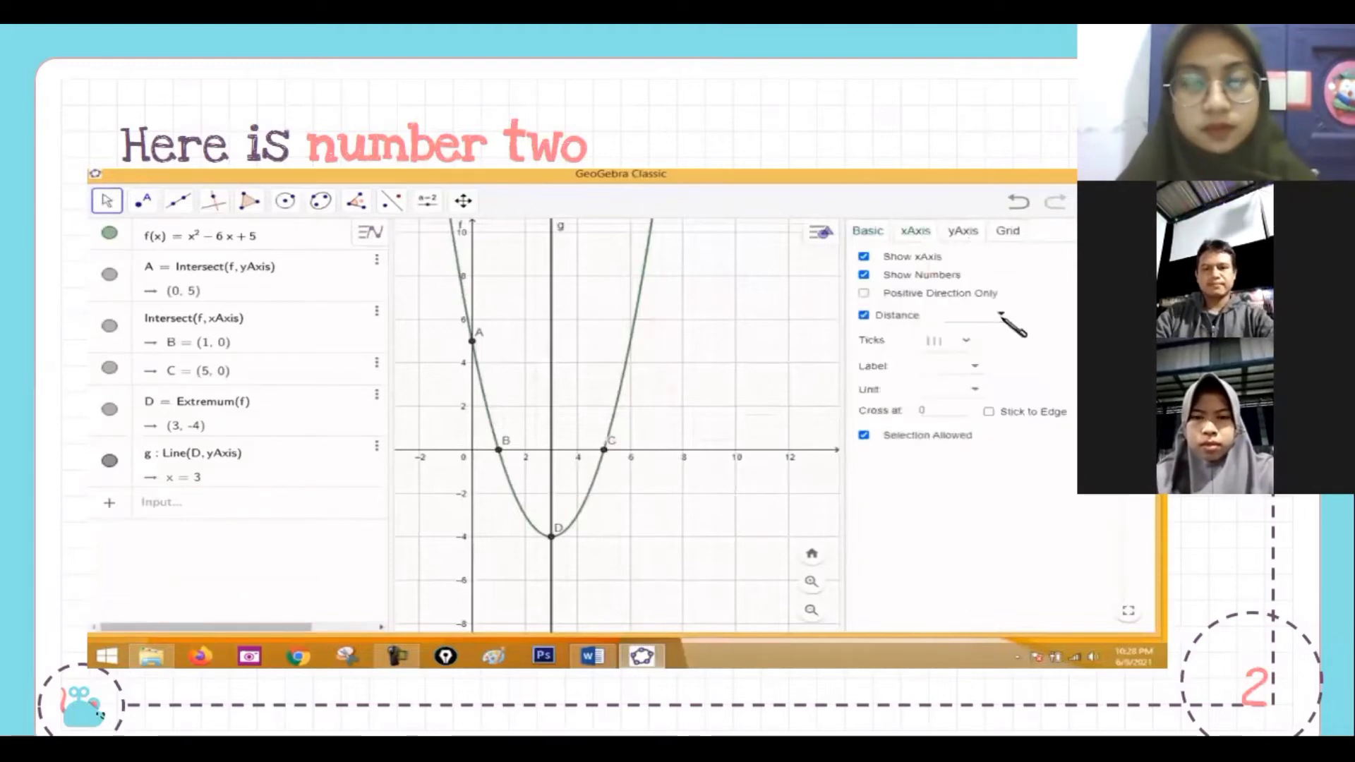
left_click(960, 339)
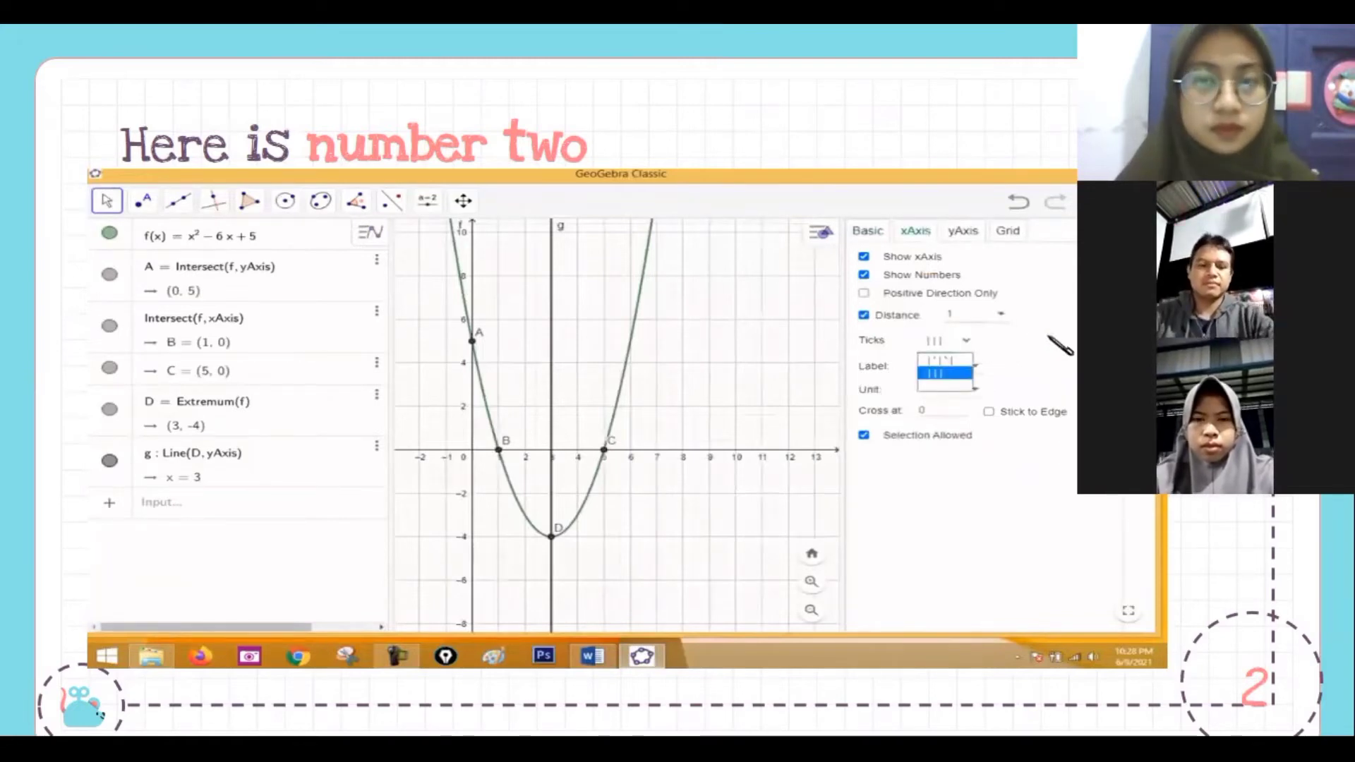
left_click(987, 365)
left_click(975, 366)
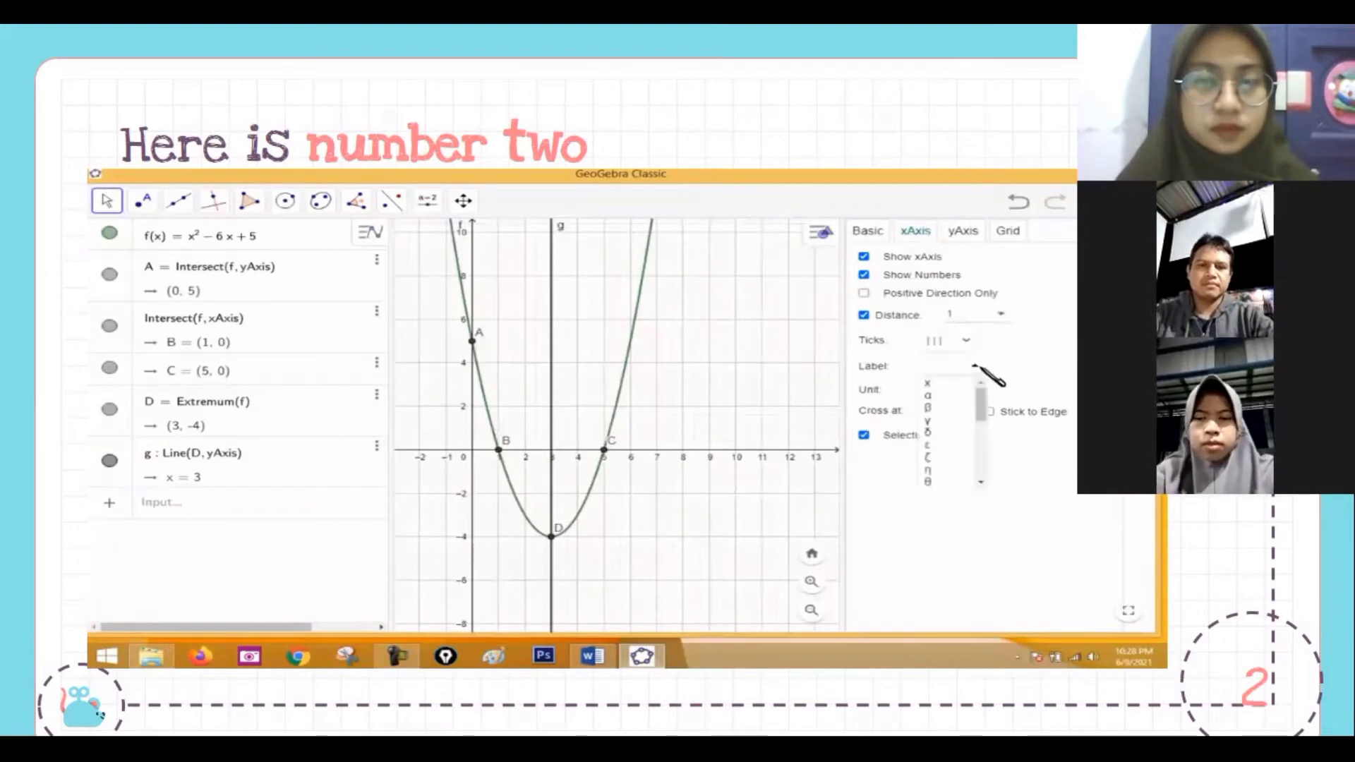
left_click(929, 384)
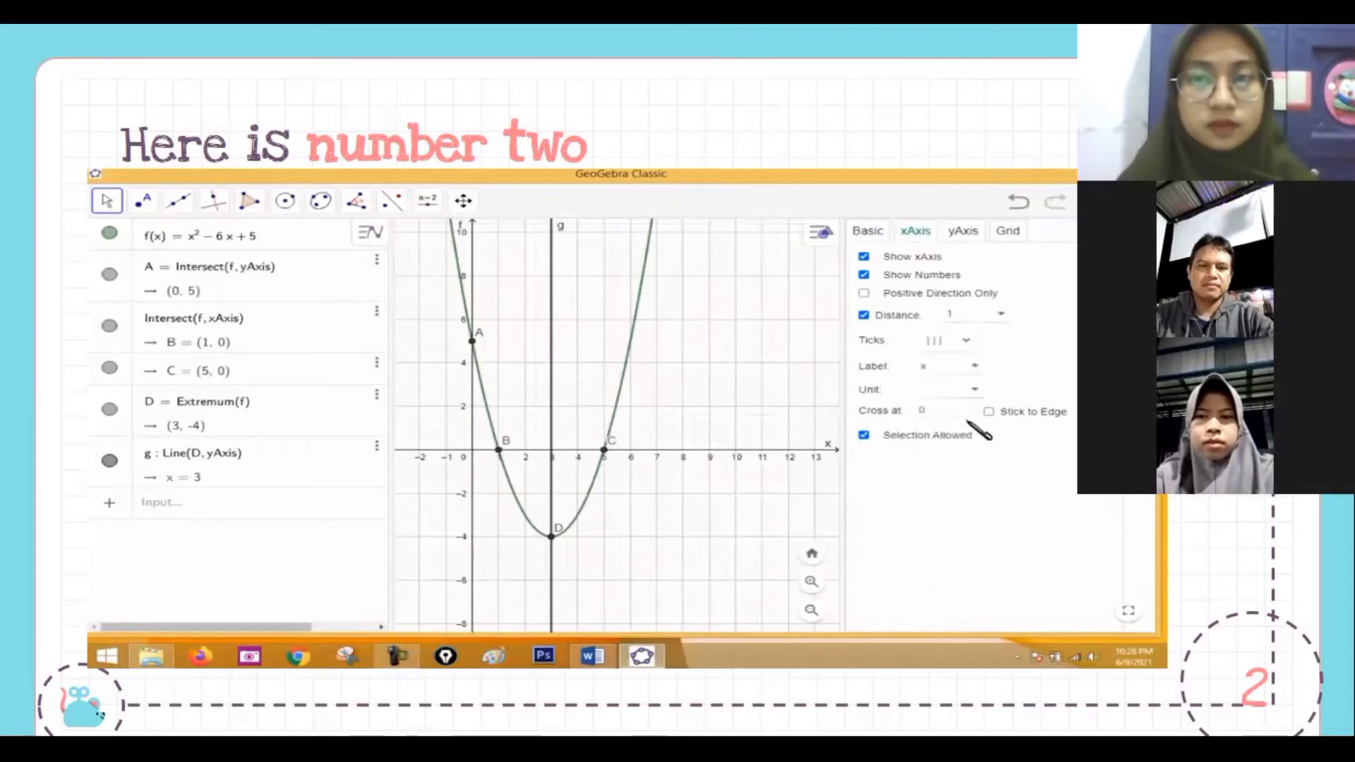
Set the y-axis number distance to 1, label the axis y, and close the graphics settings
left_click(977, 232)
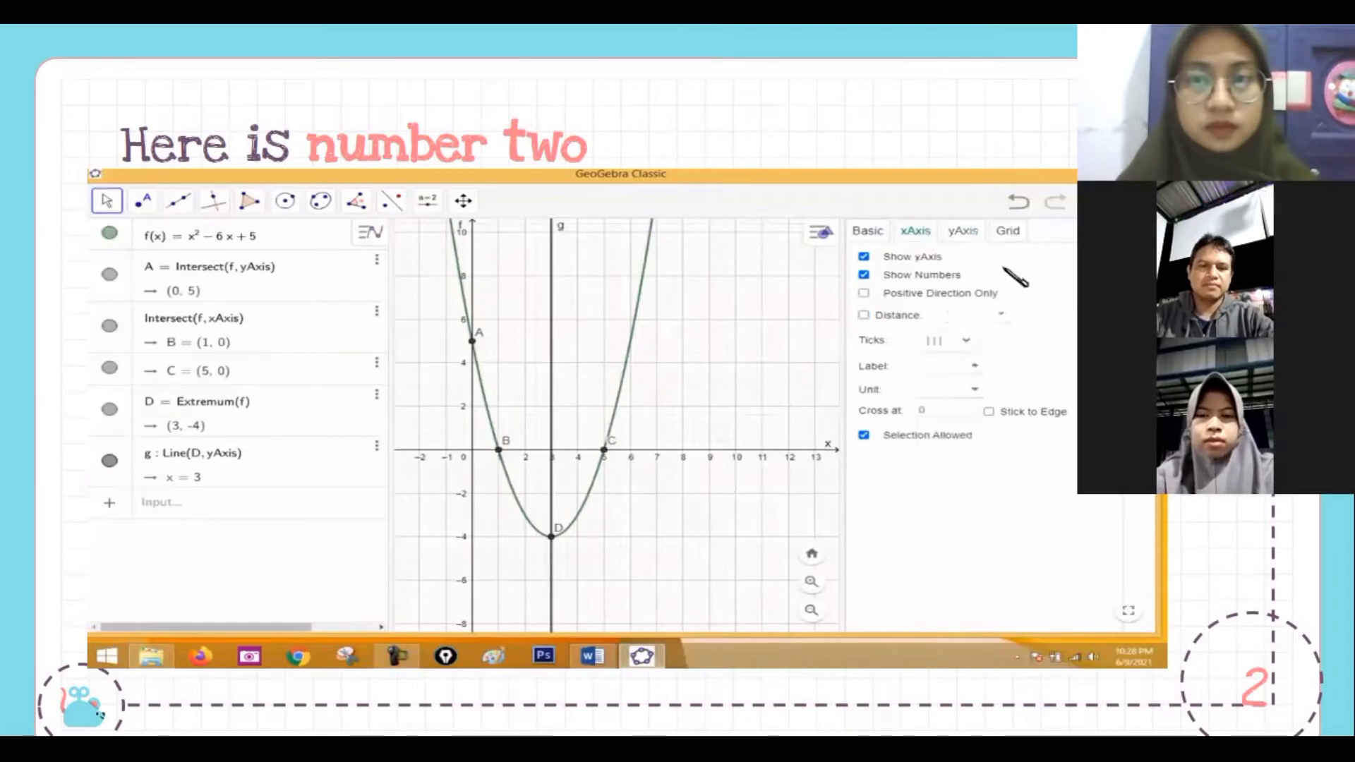
left_click(865, 315)
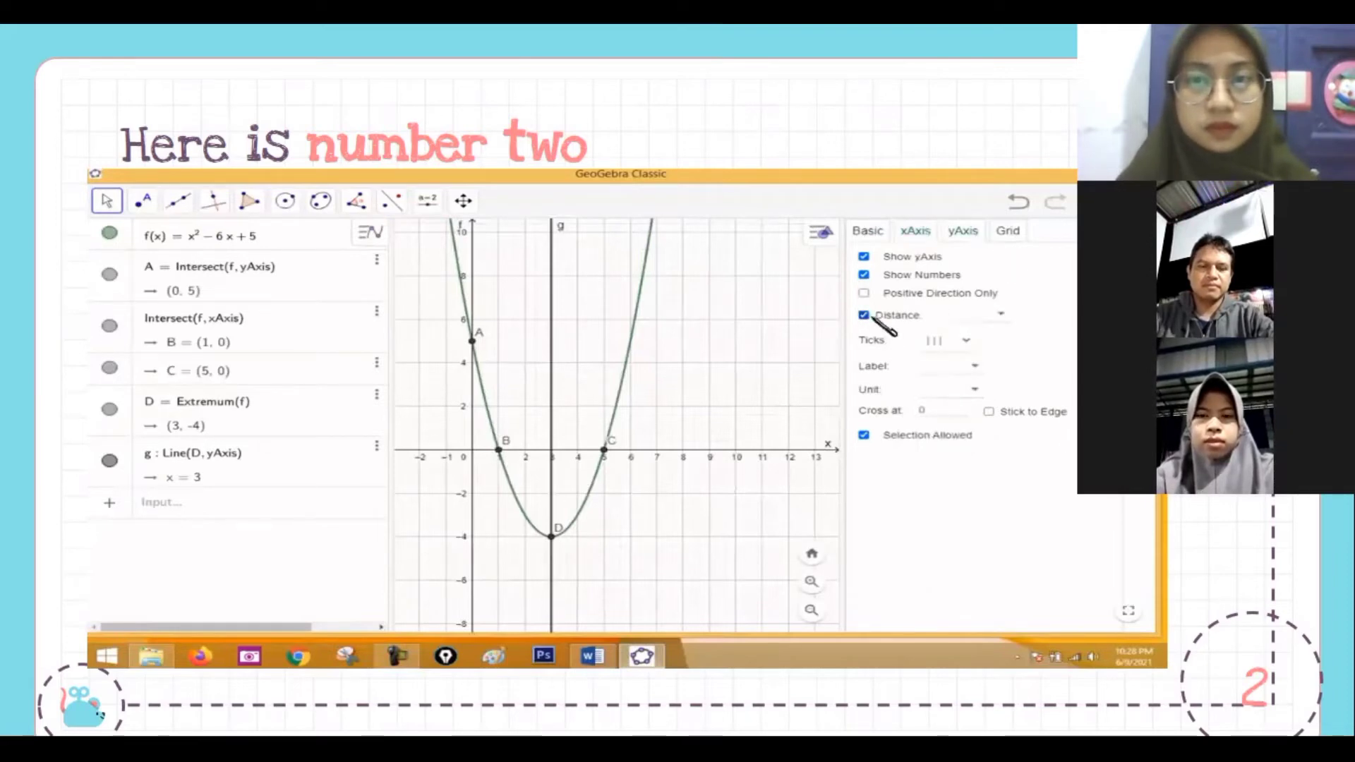
left_click(1001, 313)
left_click(988, 330)
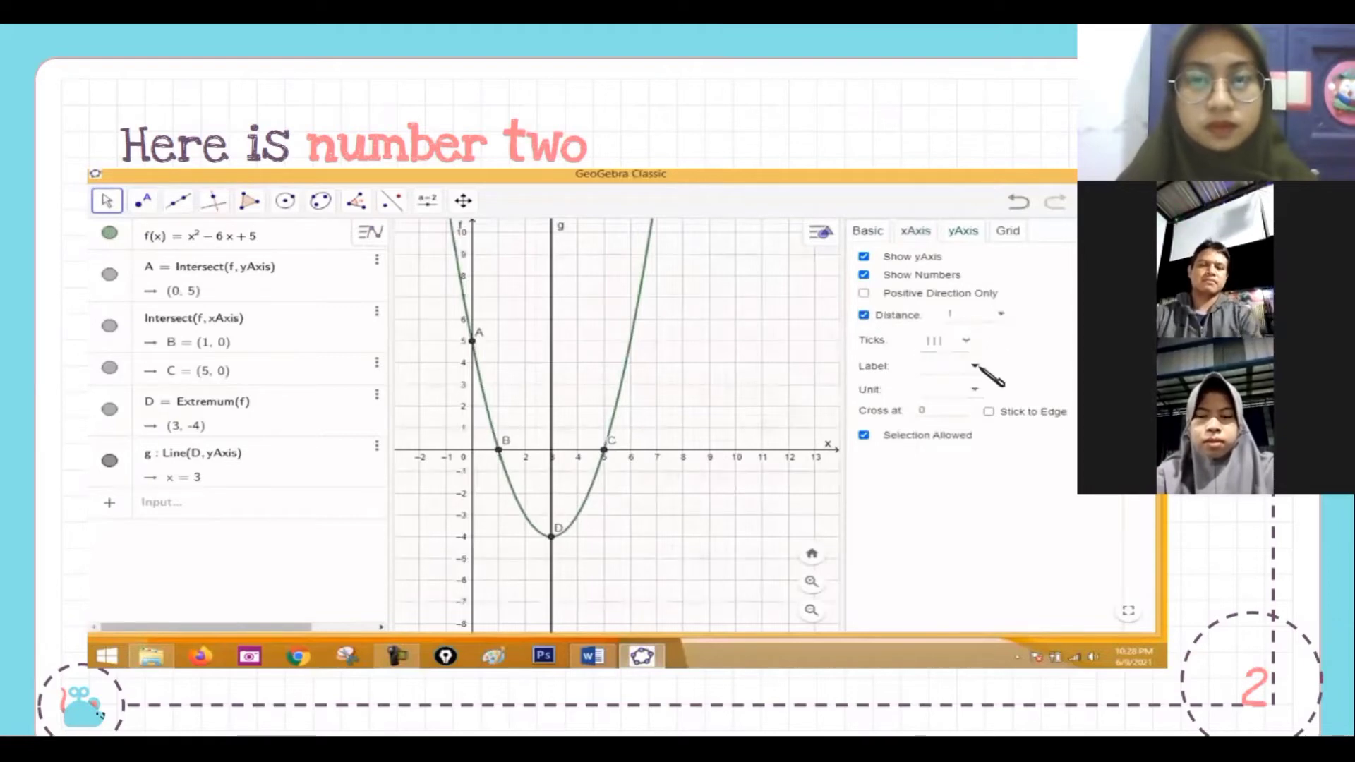
left_click(974, 366)
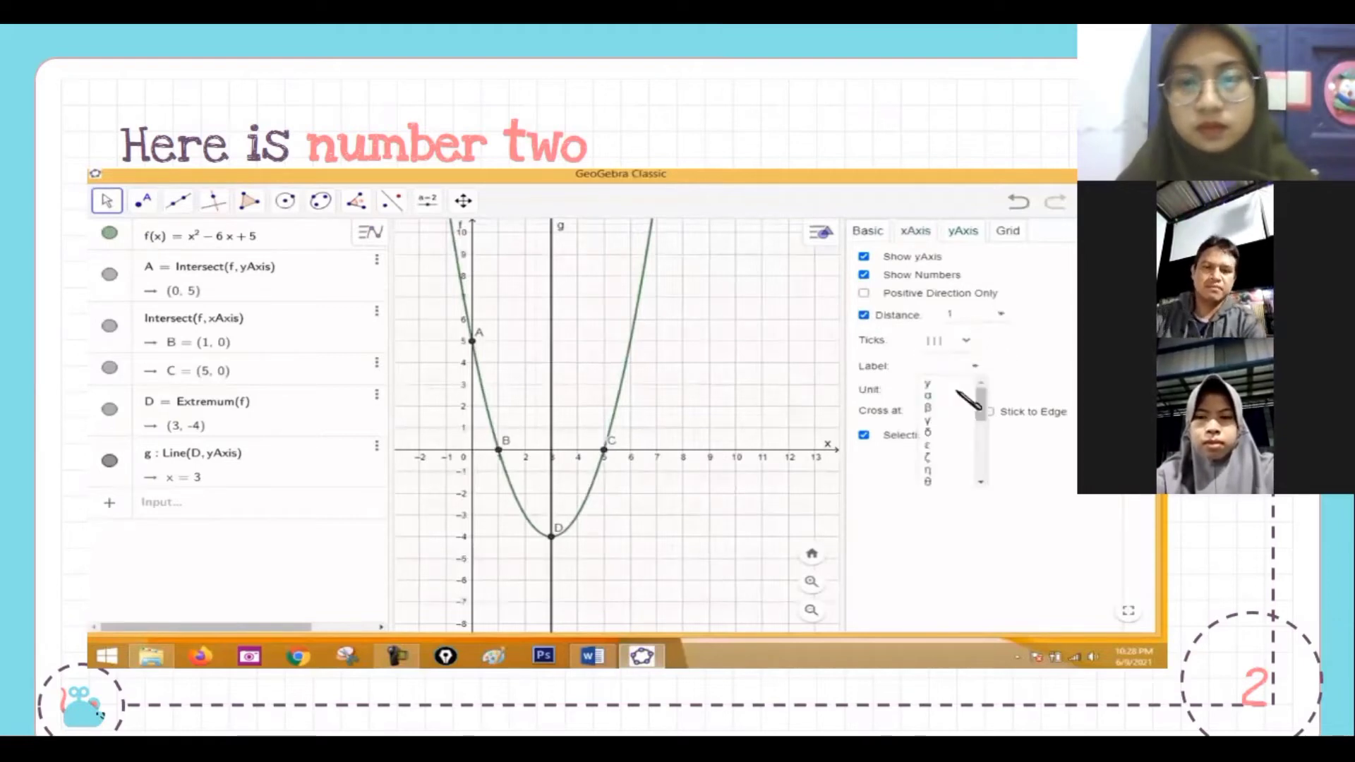
left_click(932, 385)
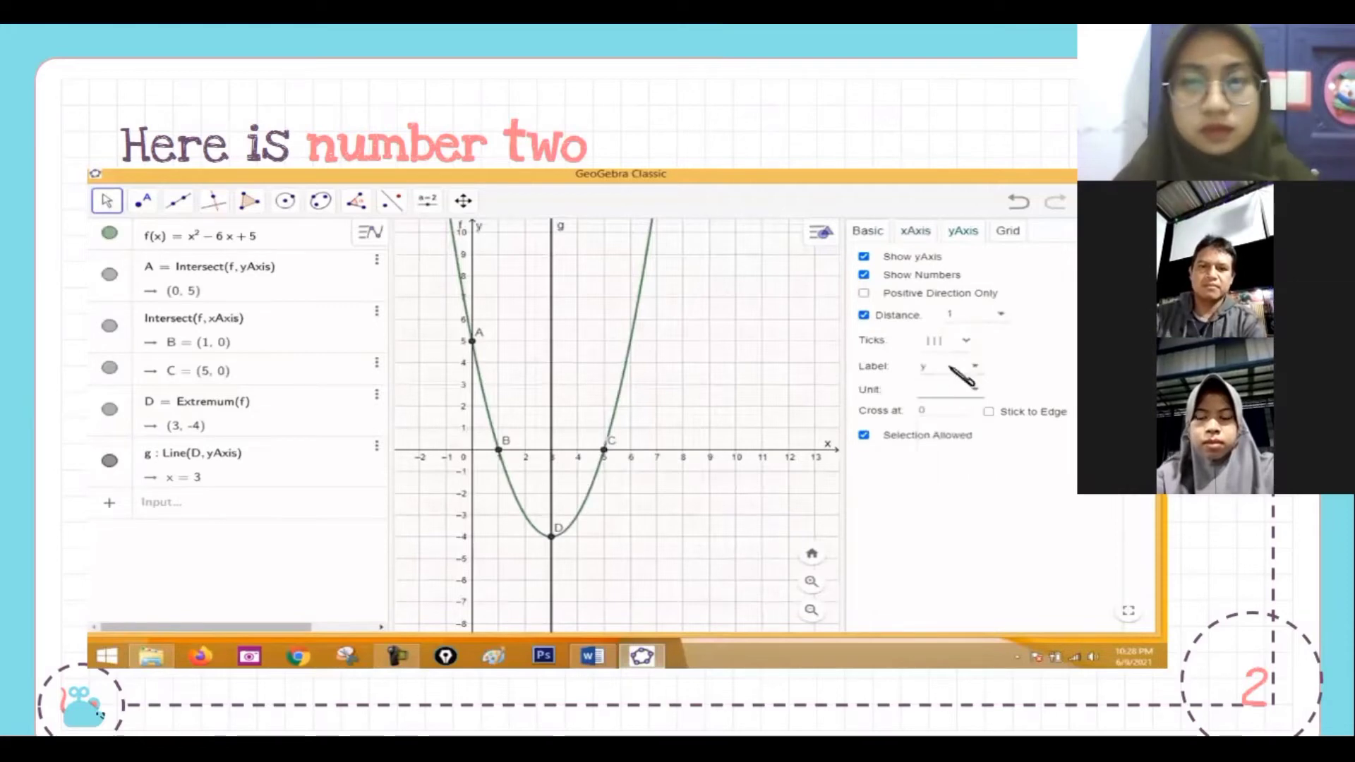
left_click(1050, 240)
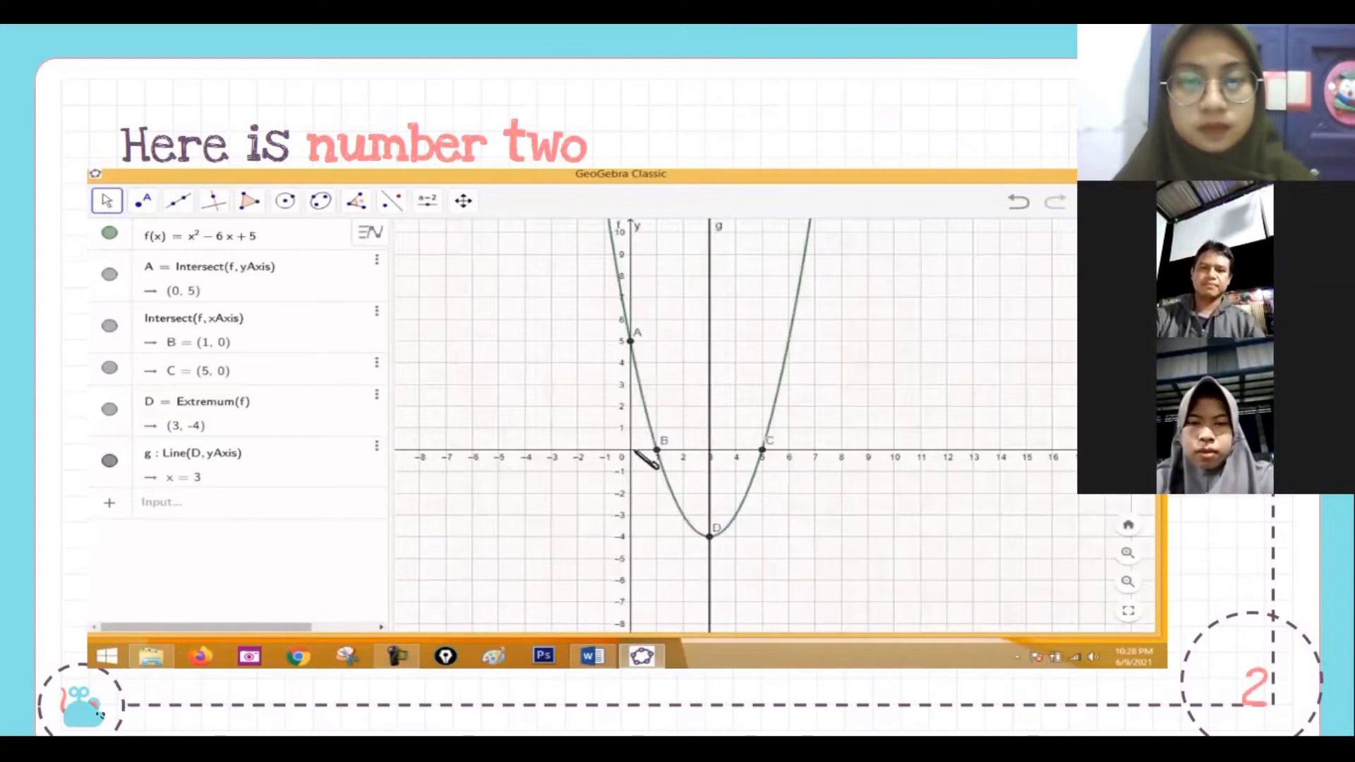
left_click(1127, 581)
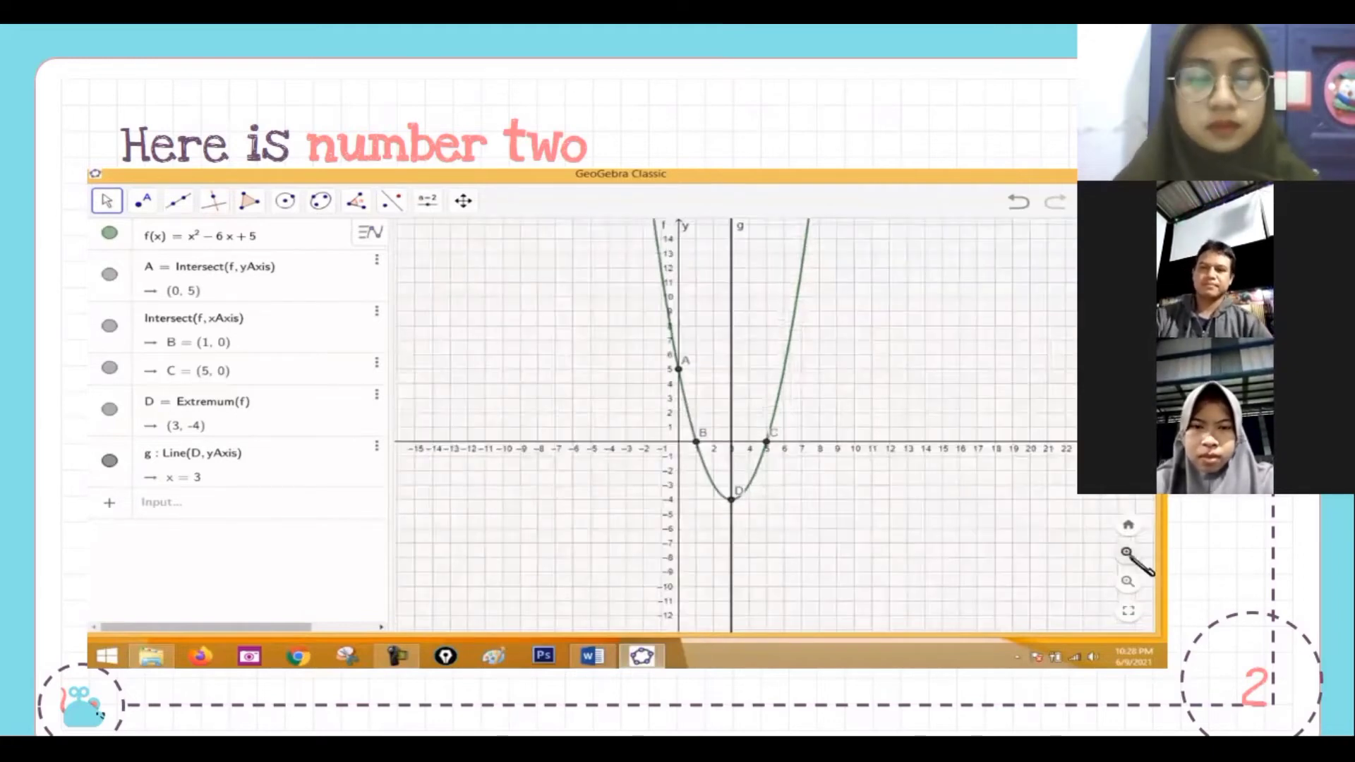
left_click(1127, 553)
left_click(1128, 553)
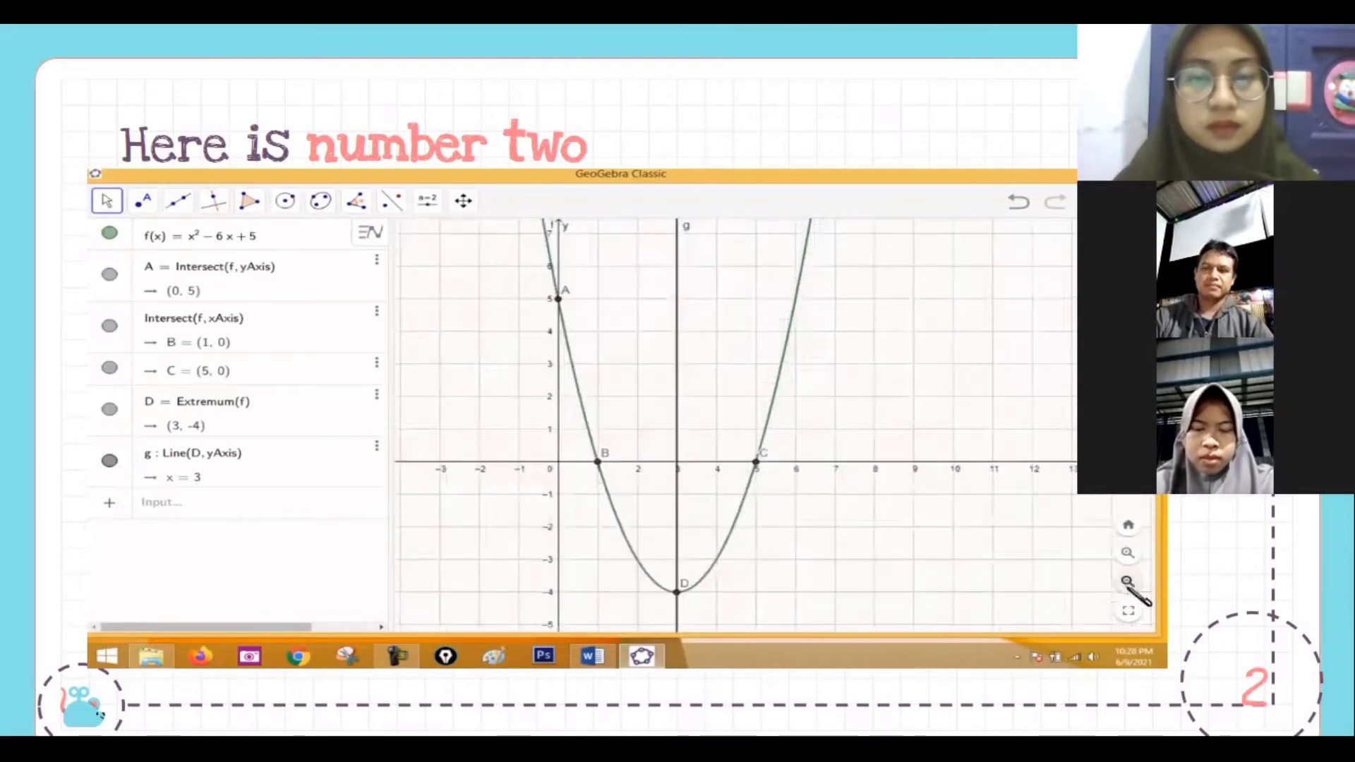
left_click(1127, 582)
left_click(1127, 553)
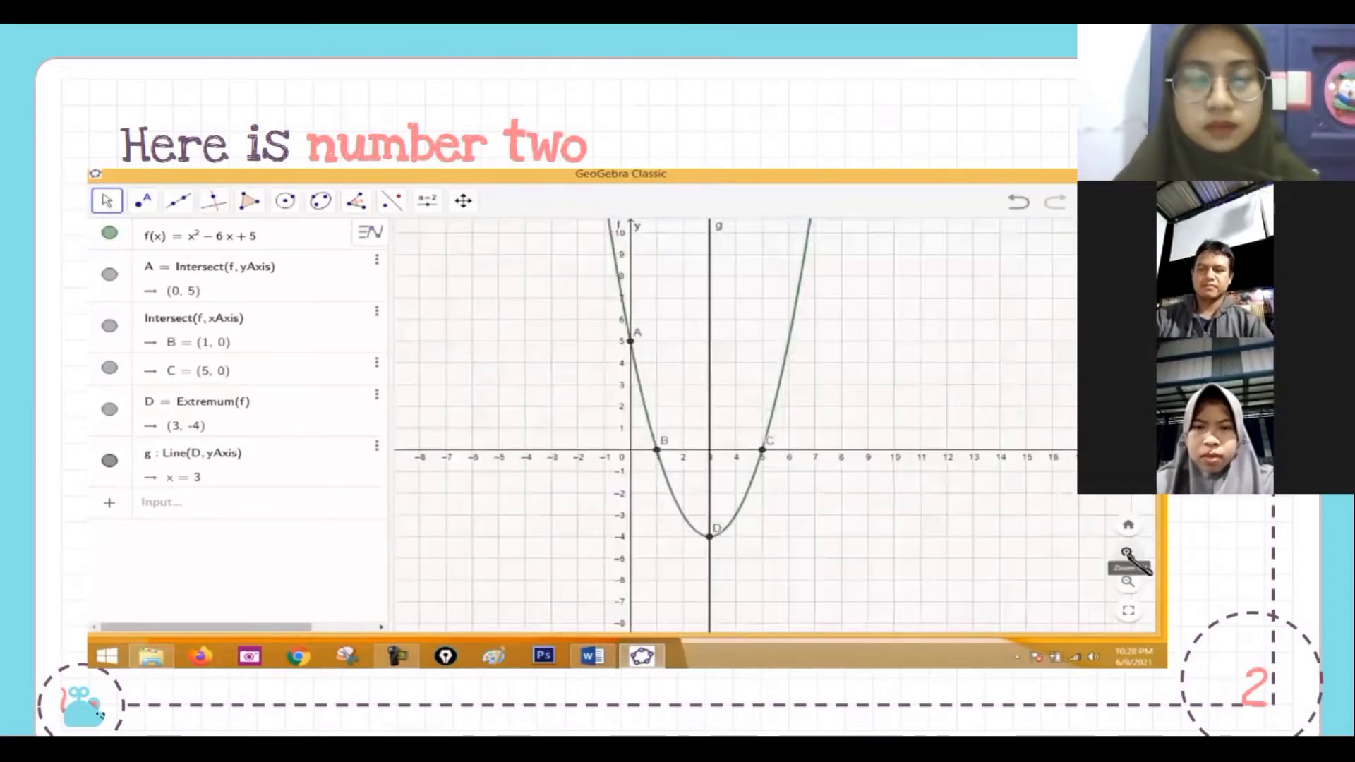
left_click(1128, 553)
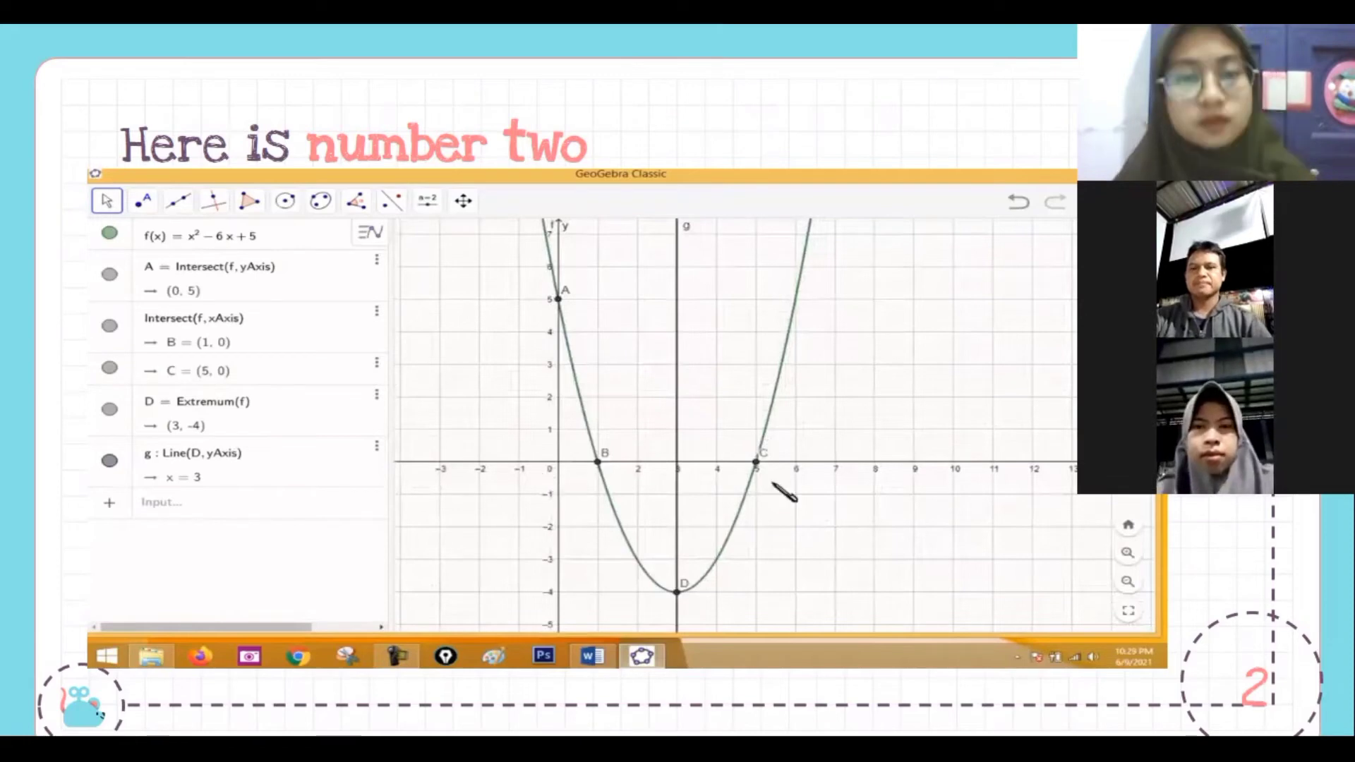
left_click(1127, 582)
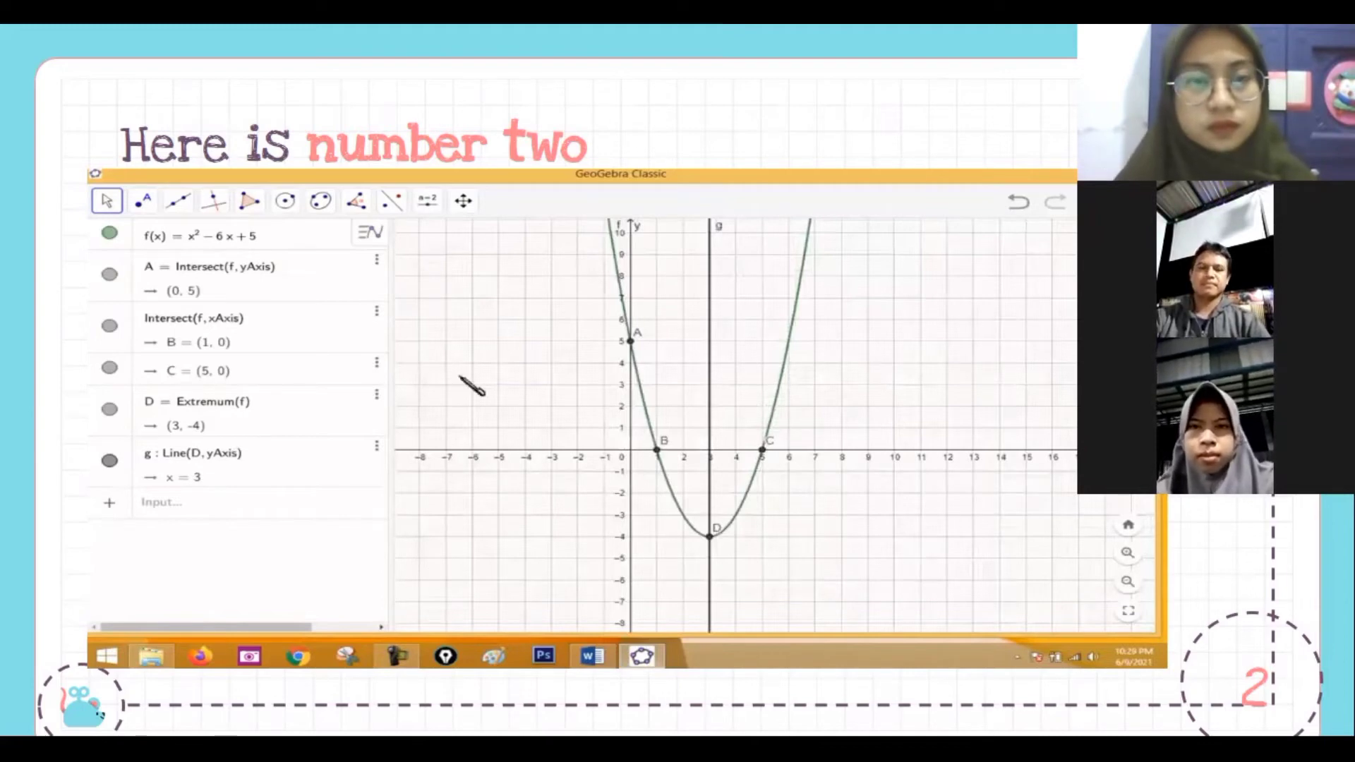
Create three number sliders a, b and c in the graphics view, each set to 1 with a range of -5 to 5
left_click(428, 200)
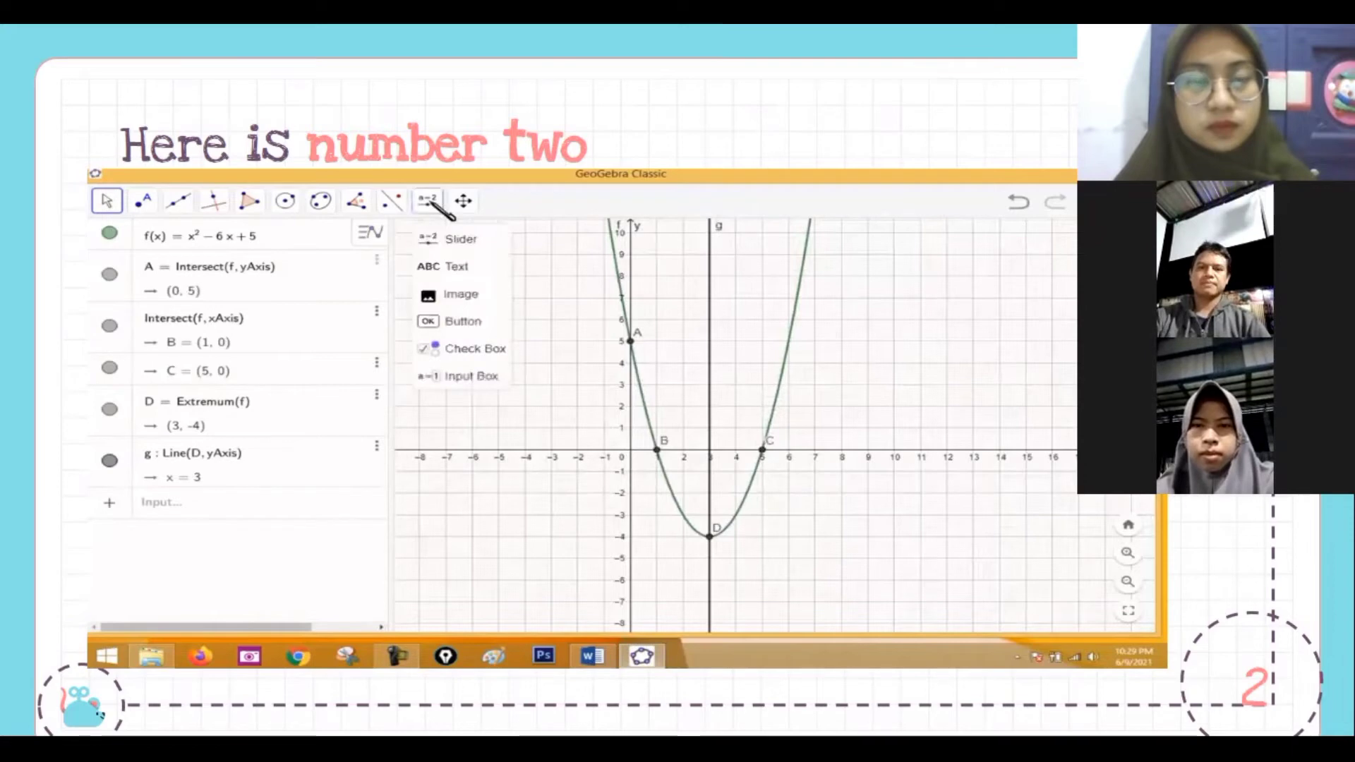
left_click(462, 240)
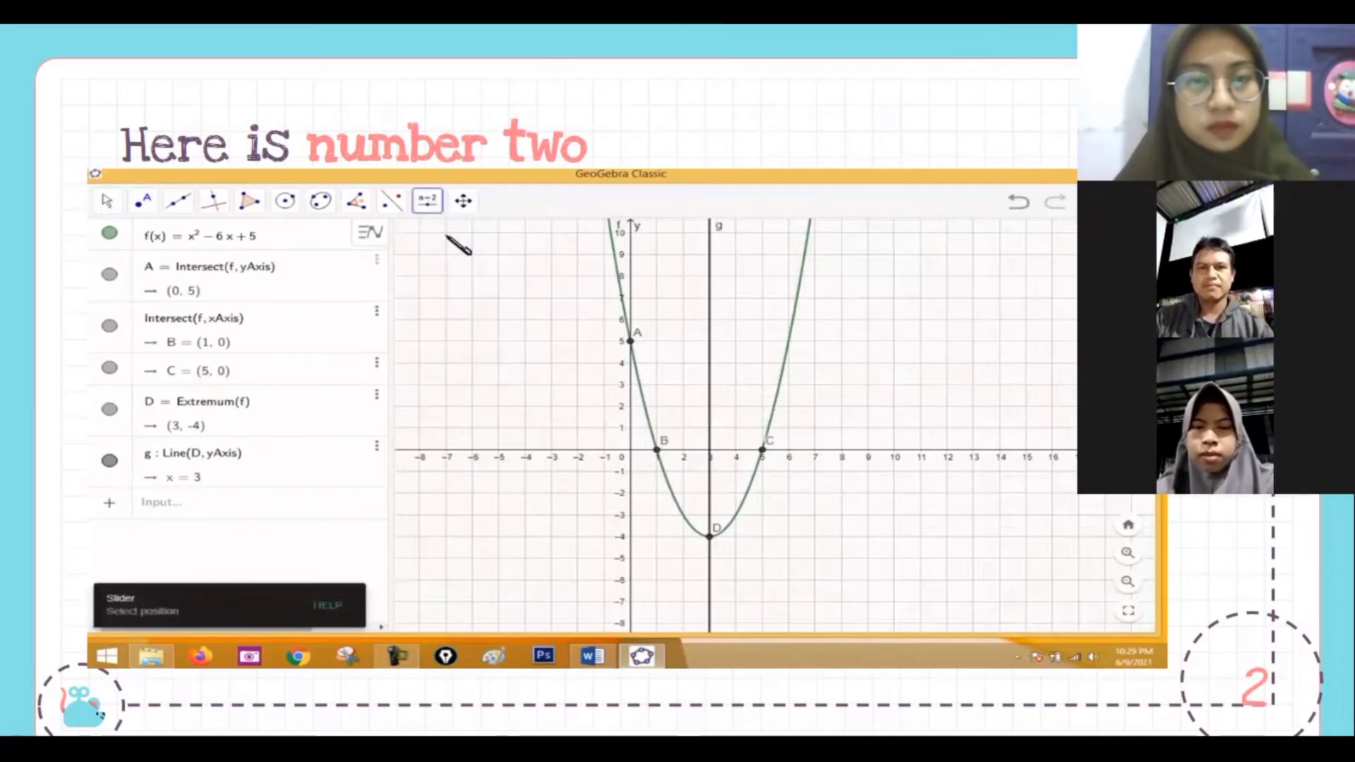
left_click(924, 283)
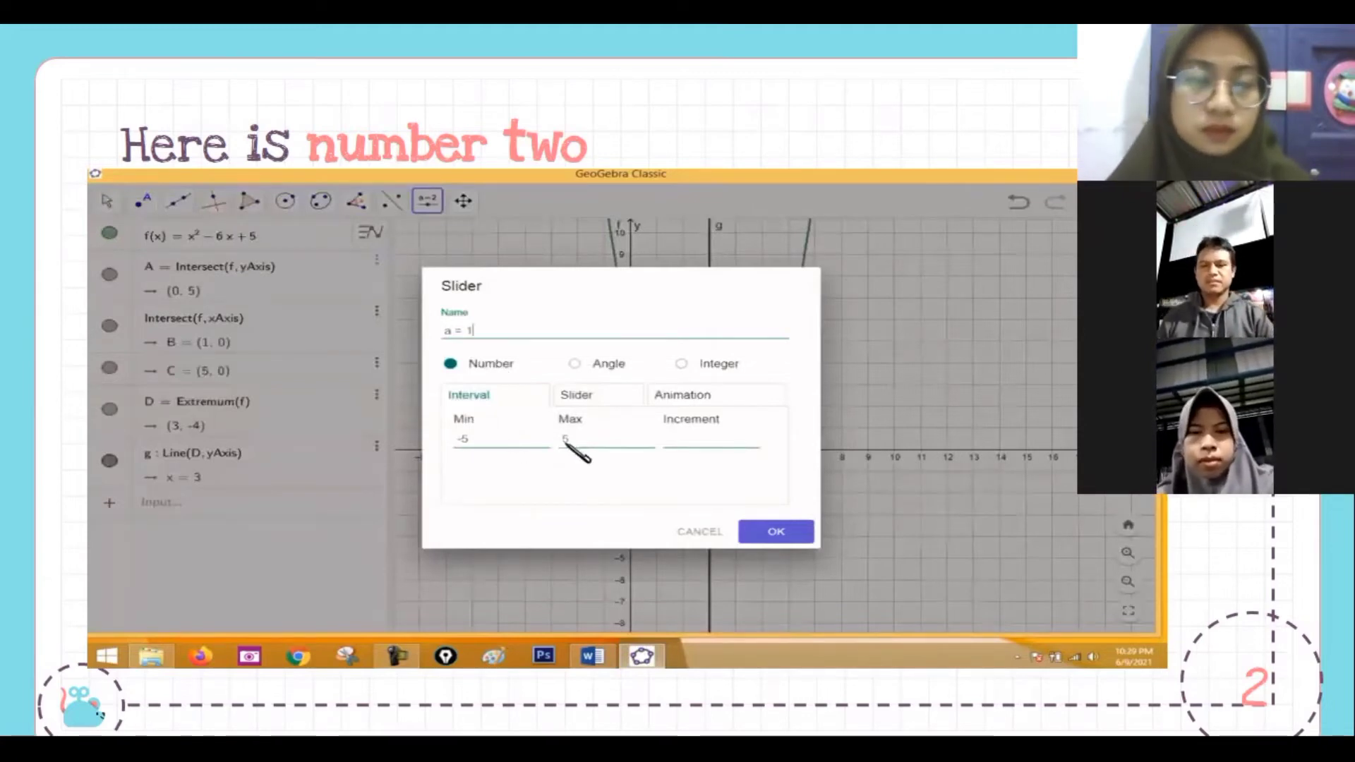
left_click(779, 532)
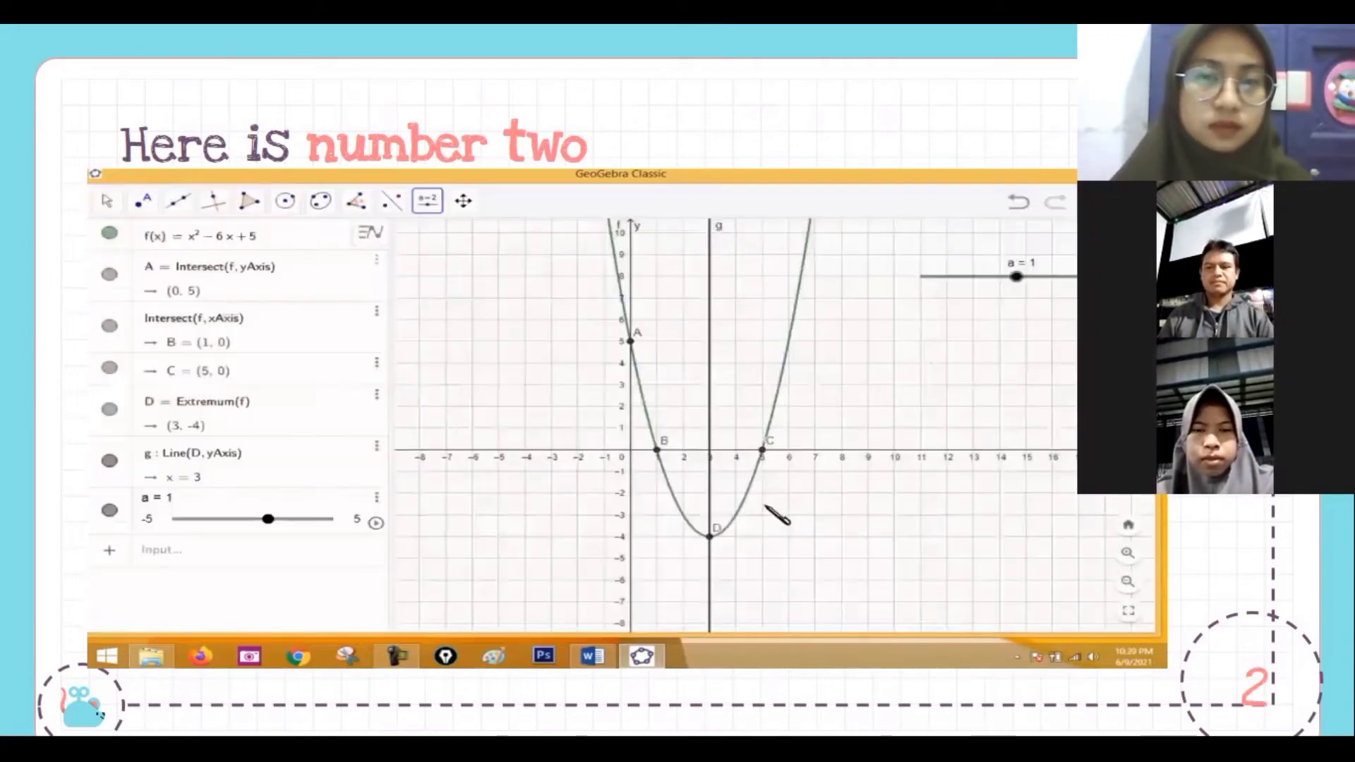
left_click(924, 302)
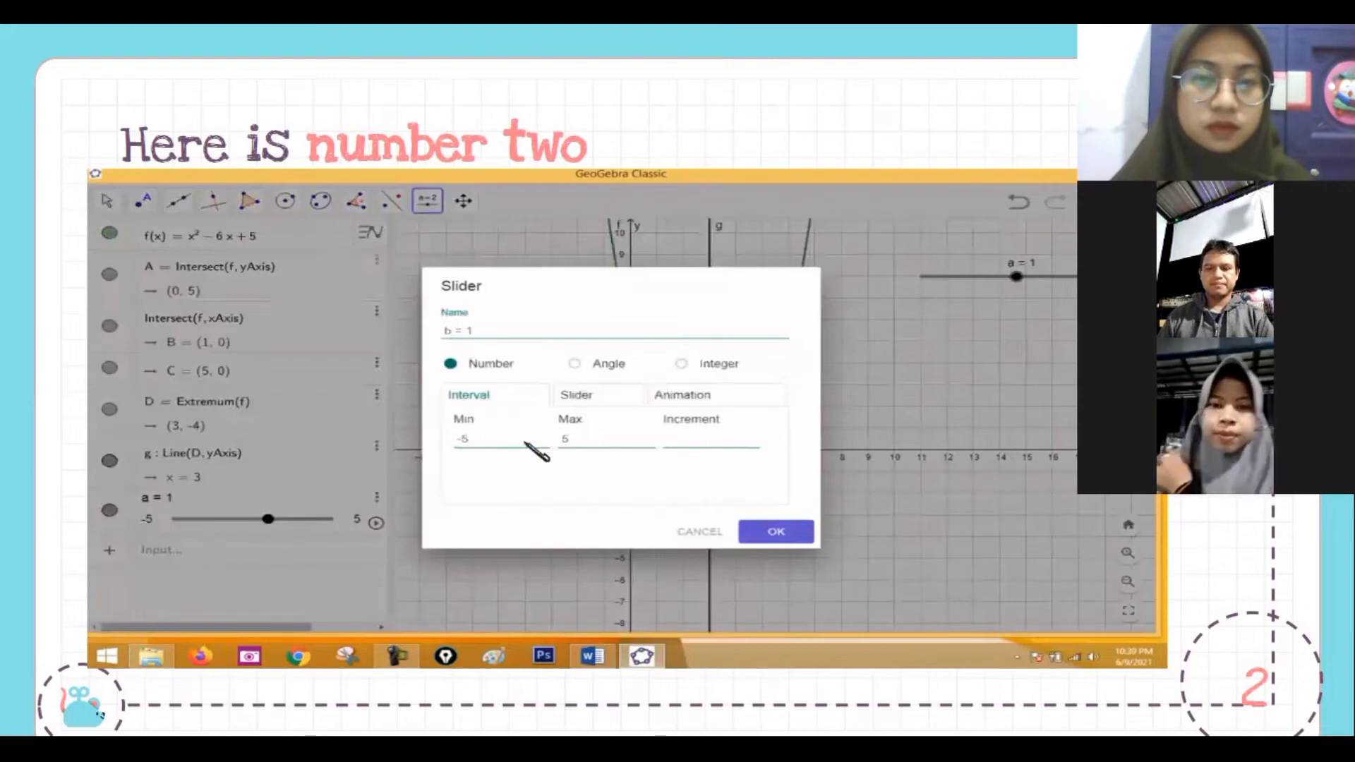
left_click(784, 532)
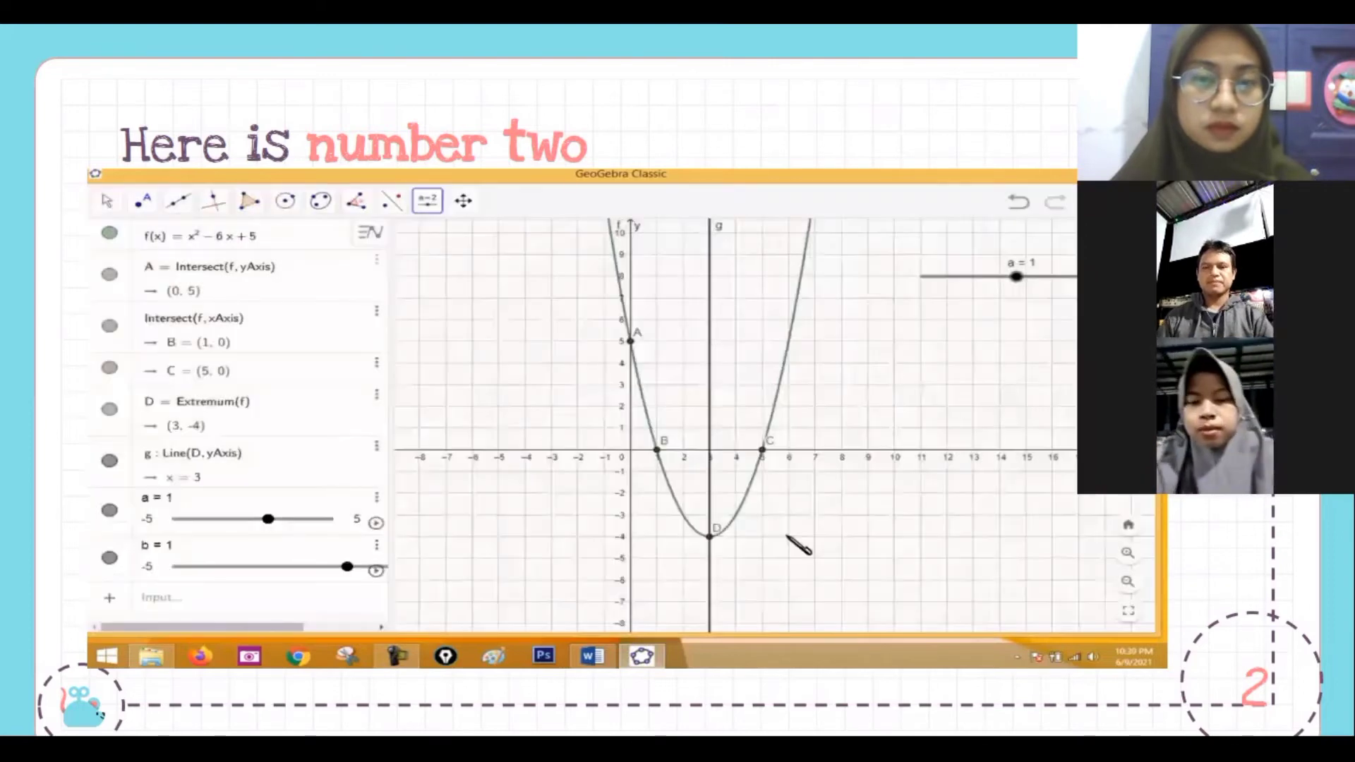
left_click(923, 322)
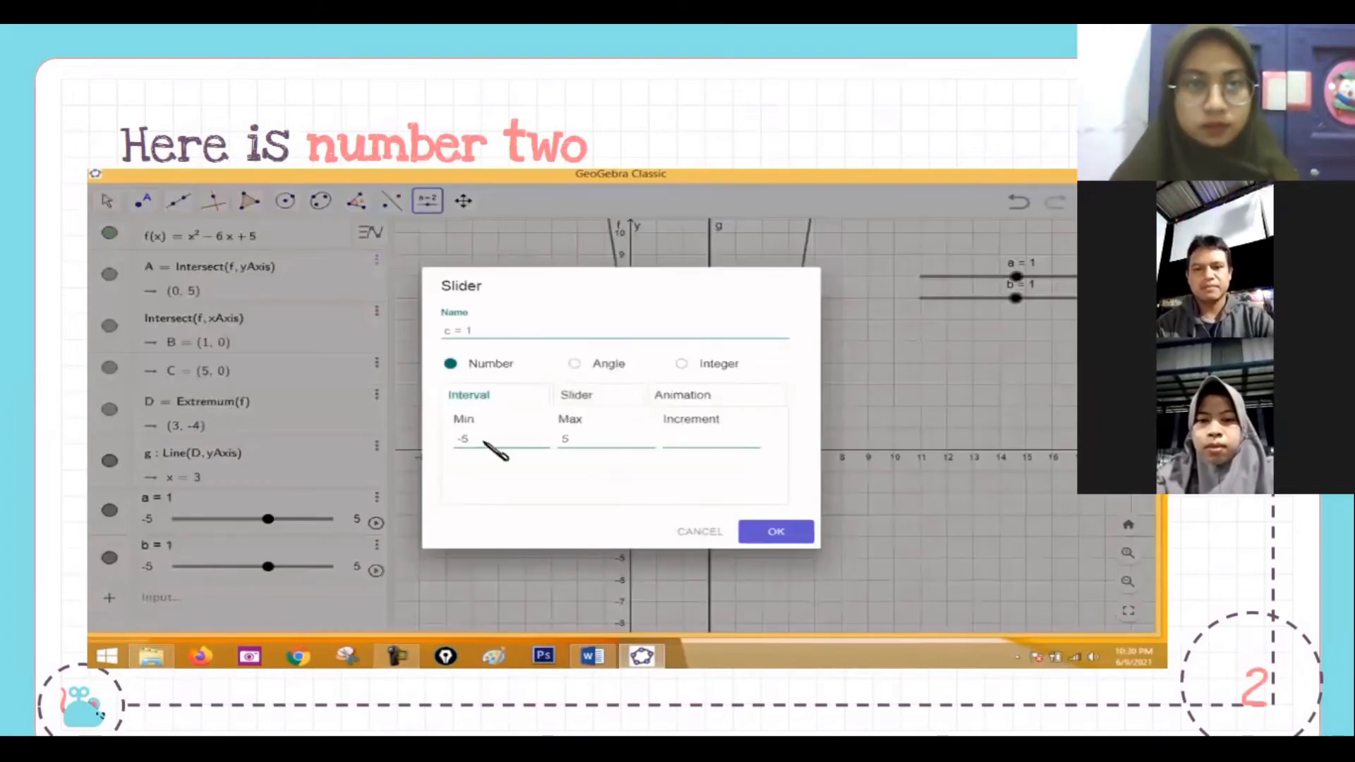
left_click(777, 532)
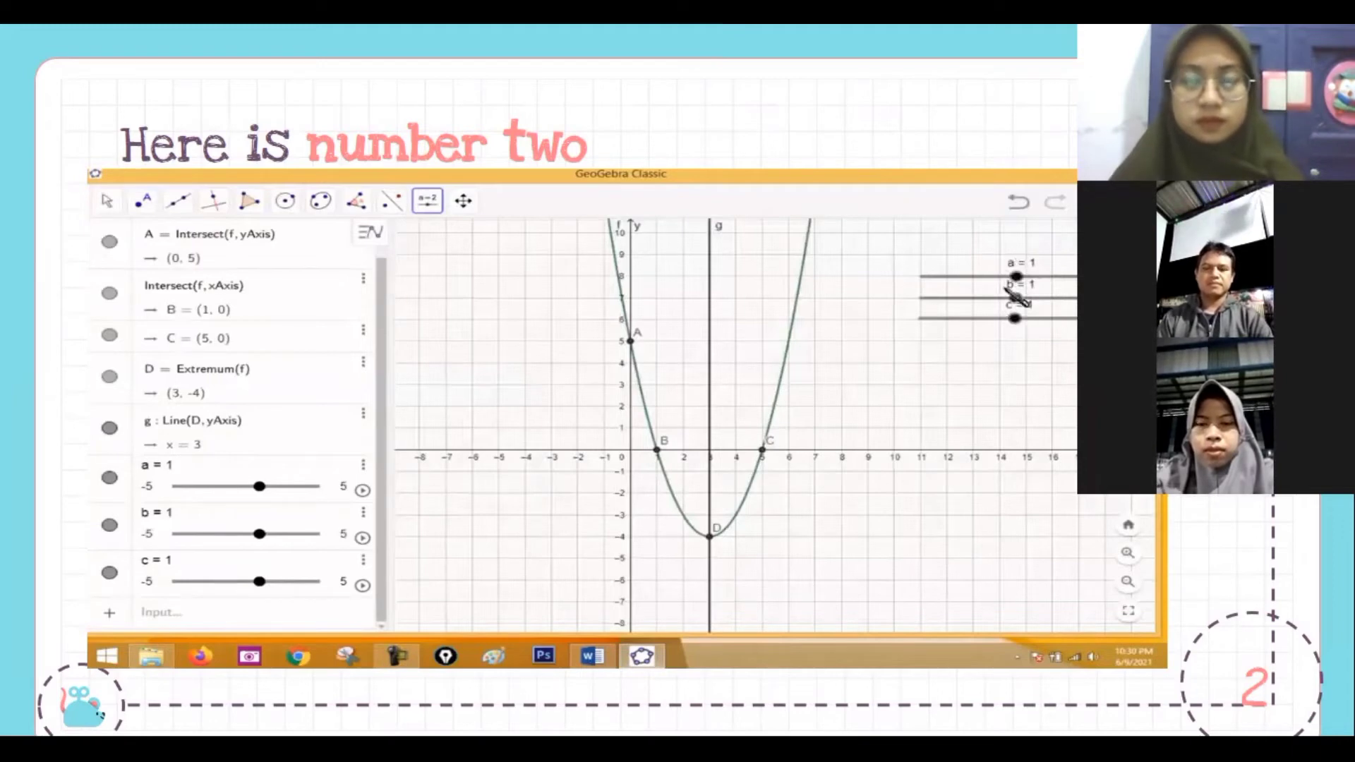
Redefine the function as f(x) = ax² + bx + c so that it depends on the three sliders
scroll(389, 279, "up", 1)
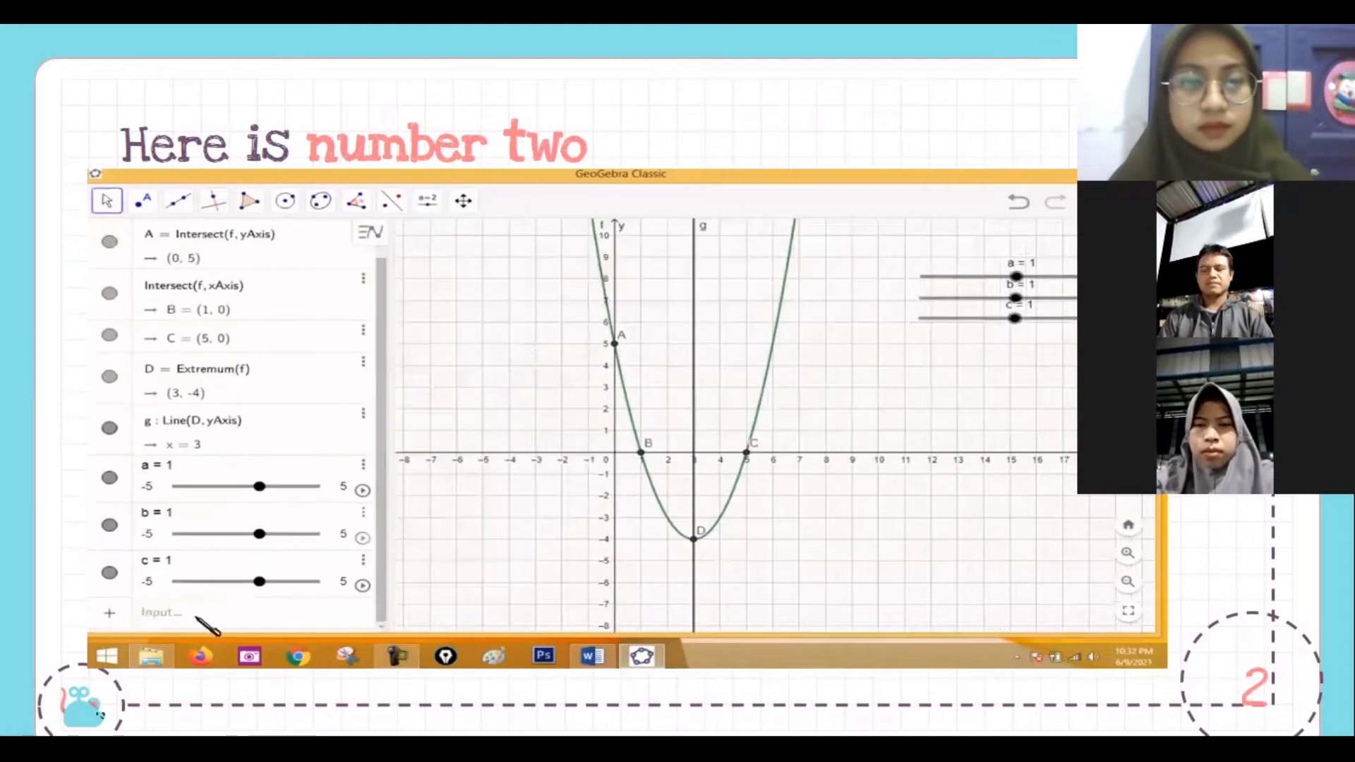
left_click(226, 616)
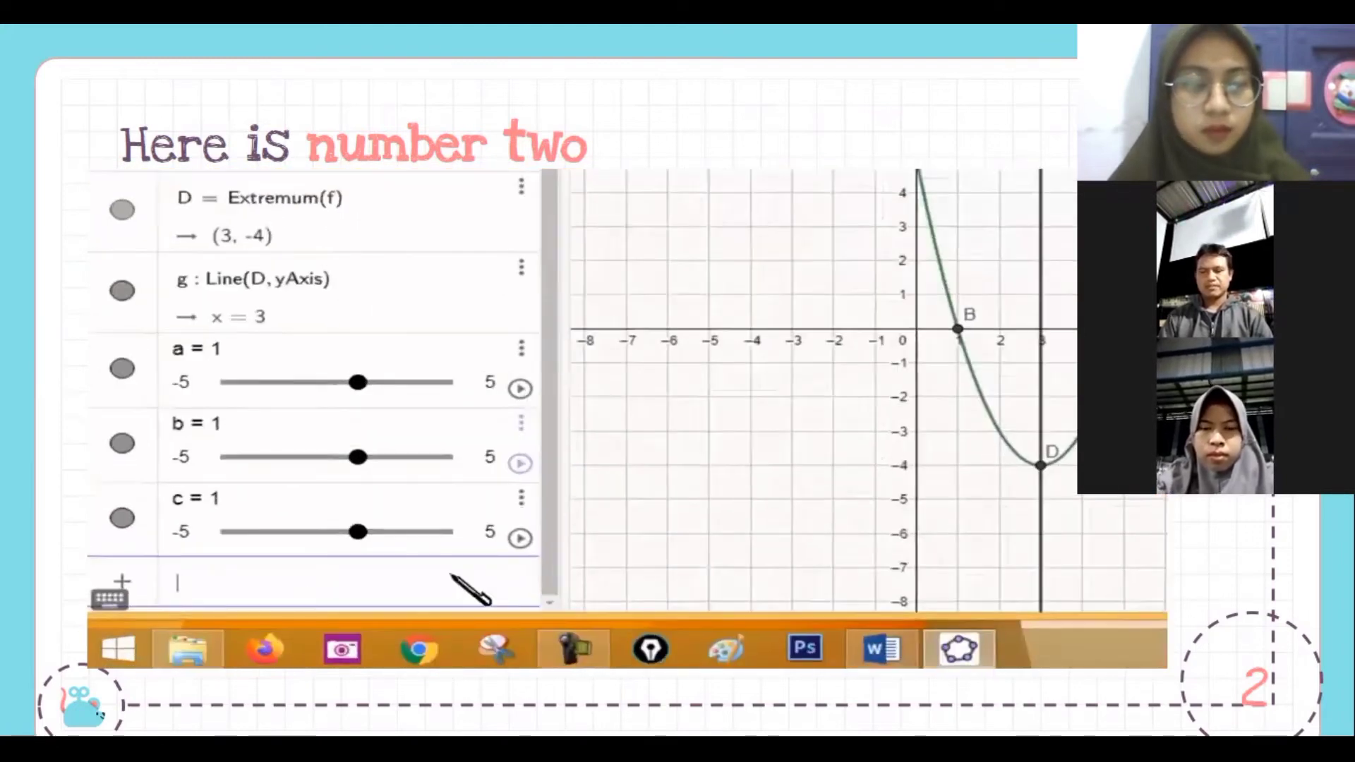
type("(x) ")
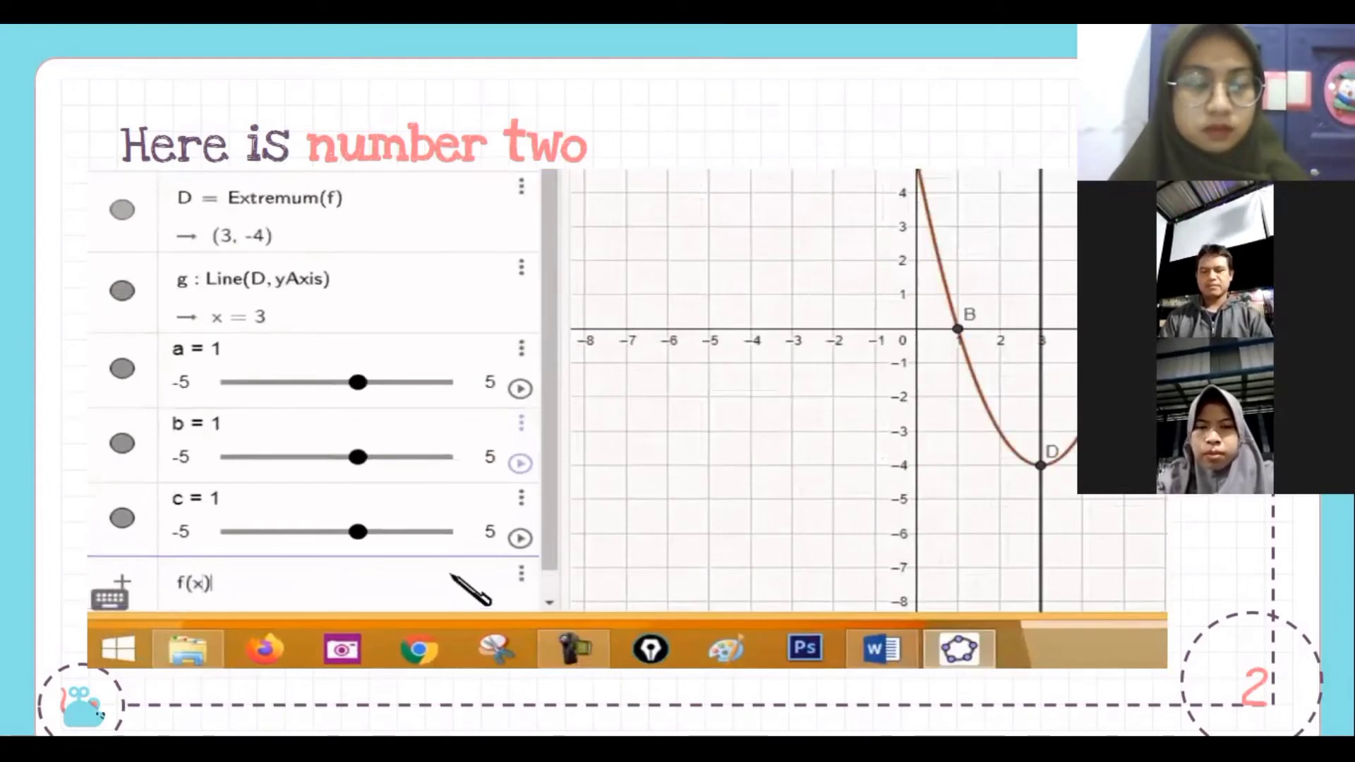
type("= ")
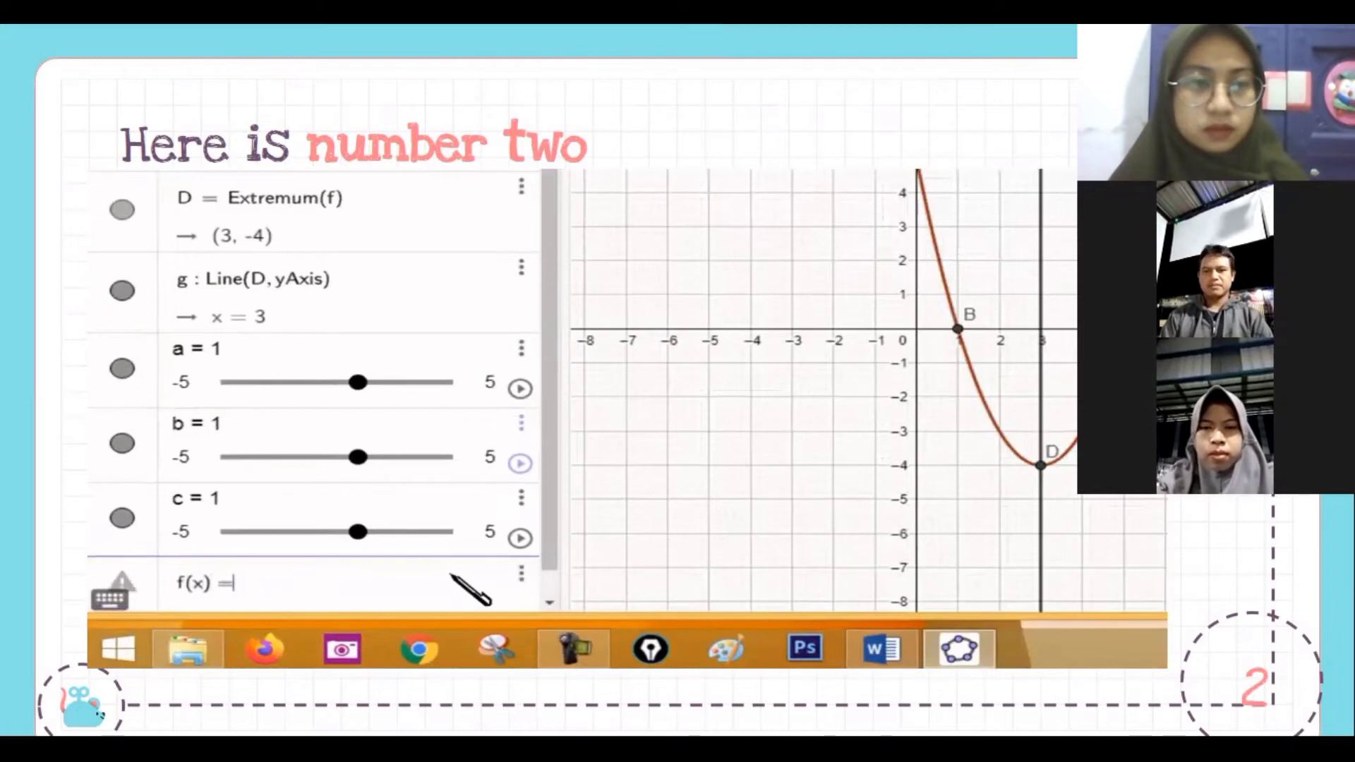
type("ax")
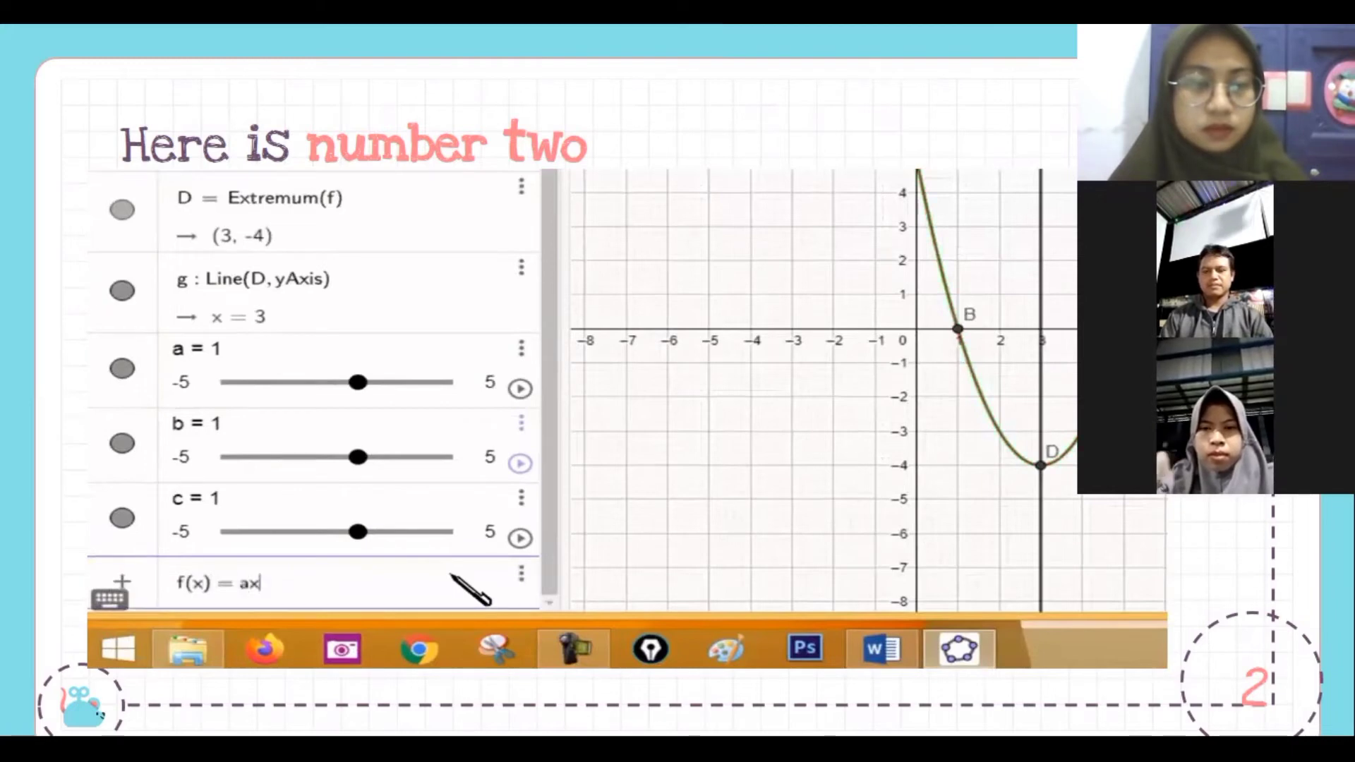
type("^2")
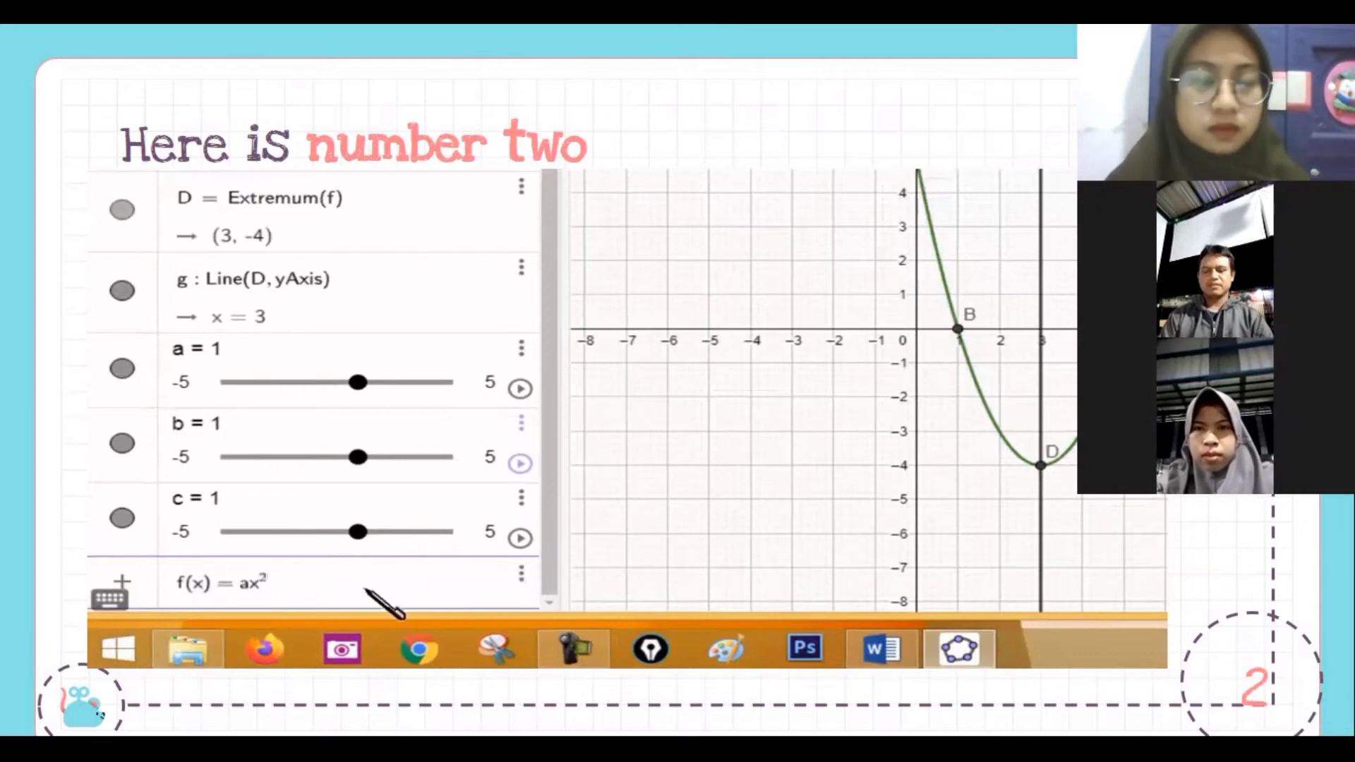
key("Right")
type("+ ")
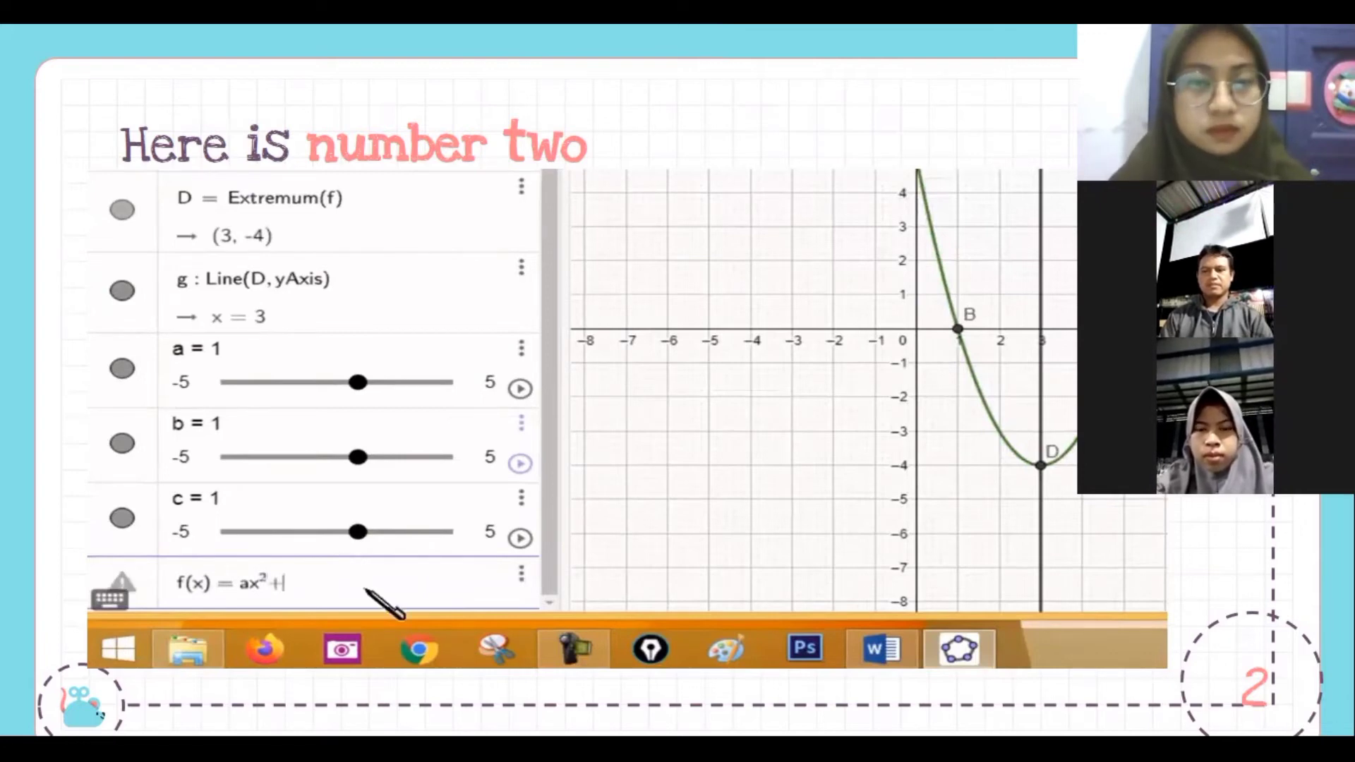
type("bx ")
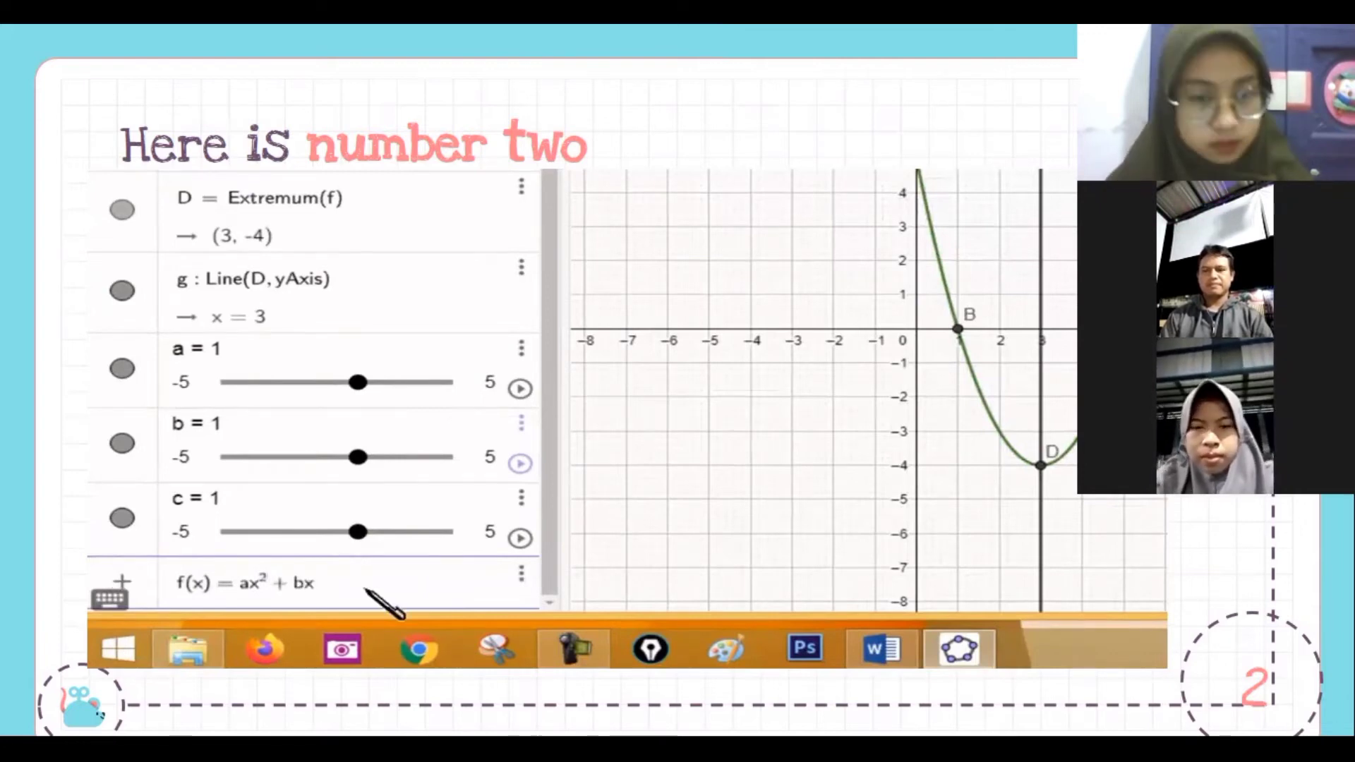
type("+ c")
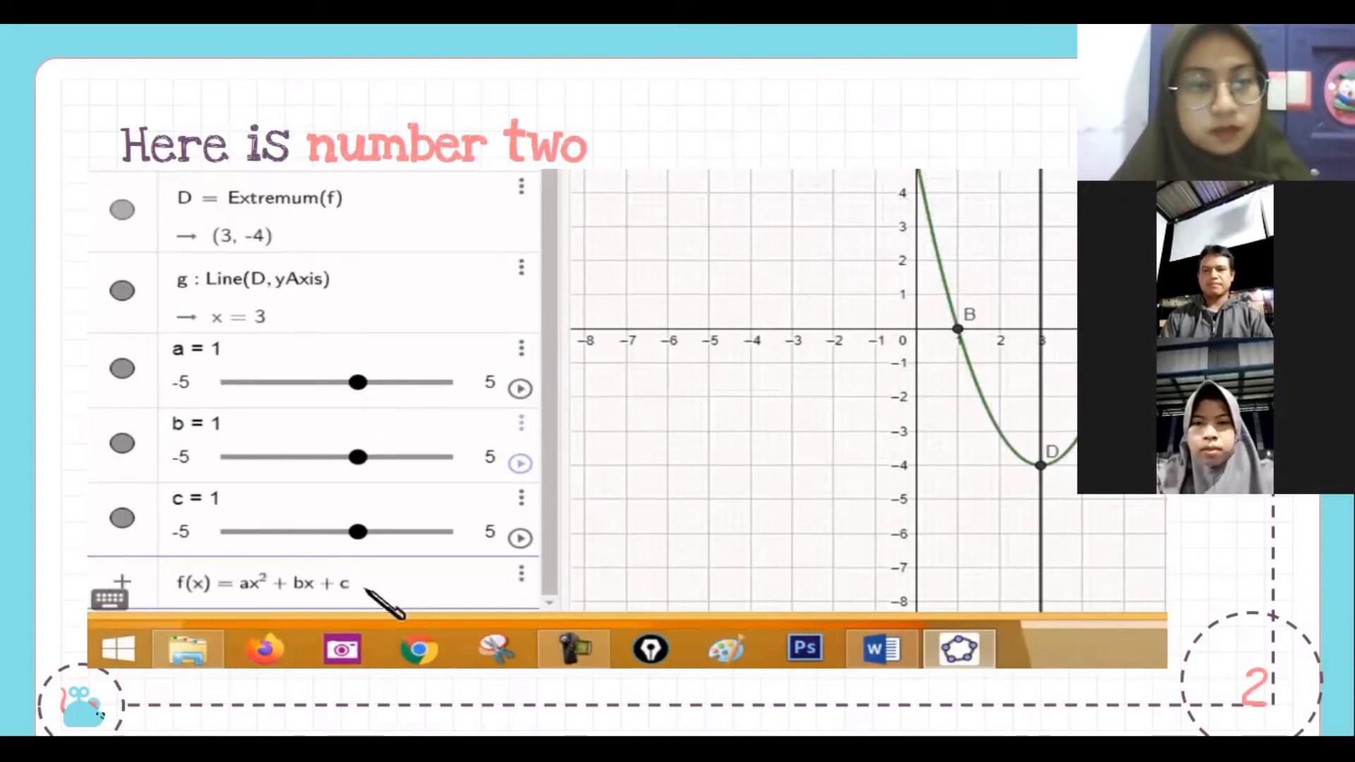
key("Return")
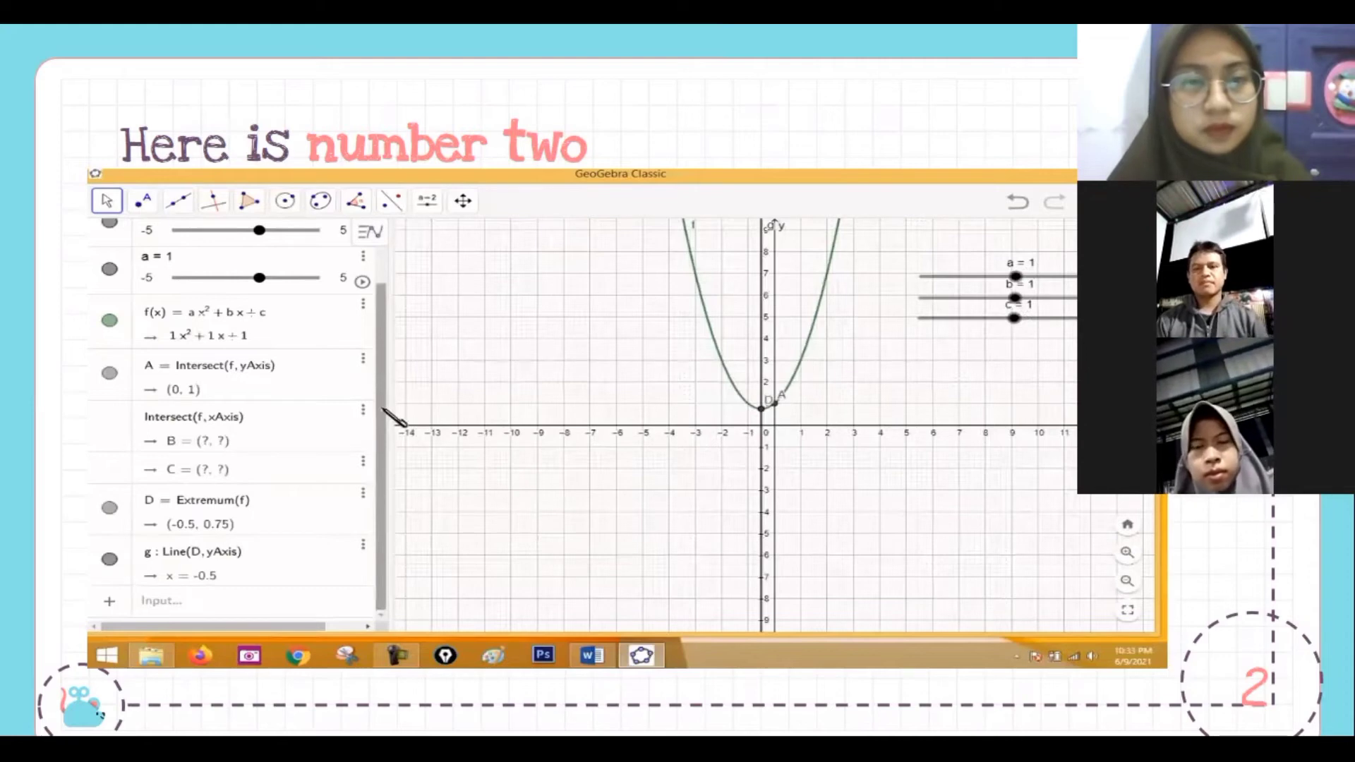
Set slider b to 4.3 and slider c to 3, and space the b and c sliders further apart in the graphics view
left_click_drag(384, 409, 393, 338)
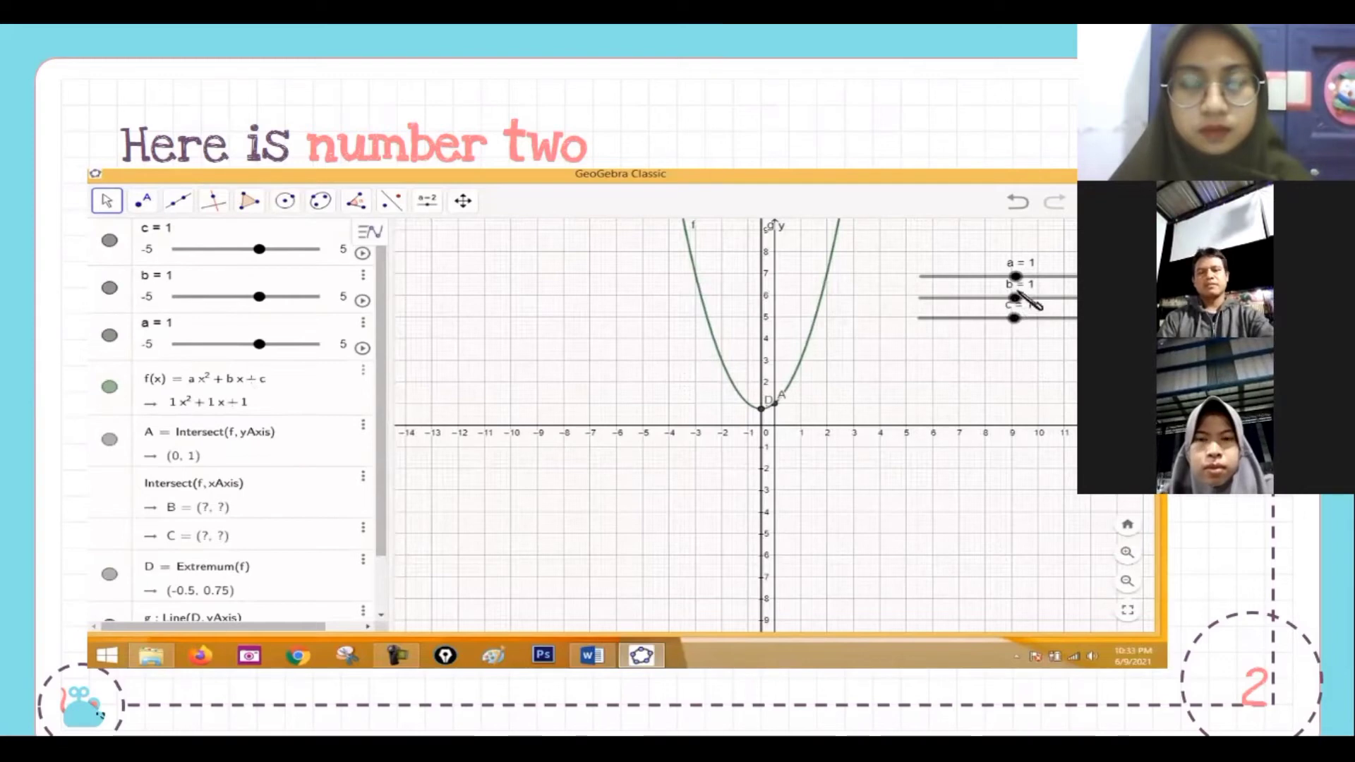
left_click_drag(1016, 298, 1066, 298)
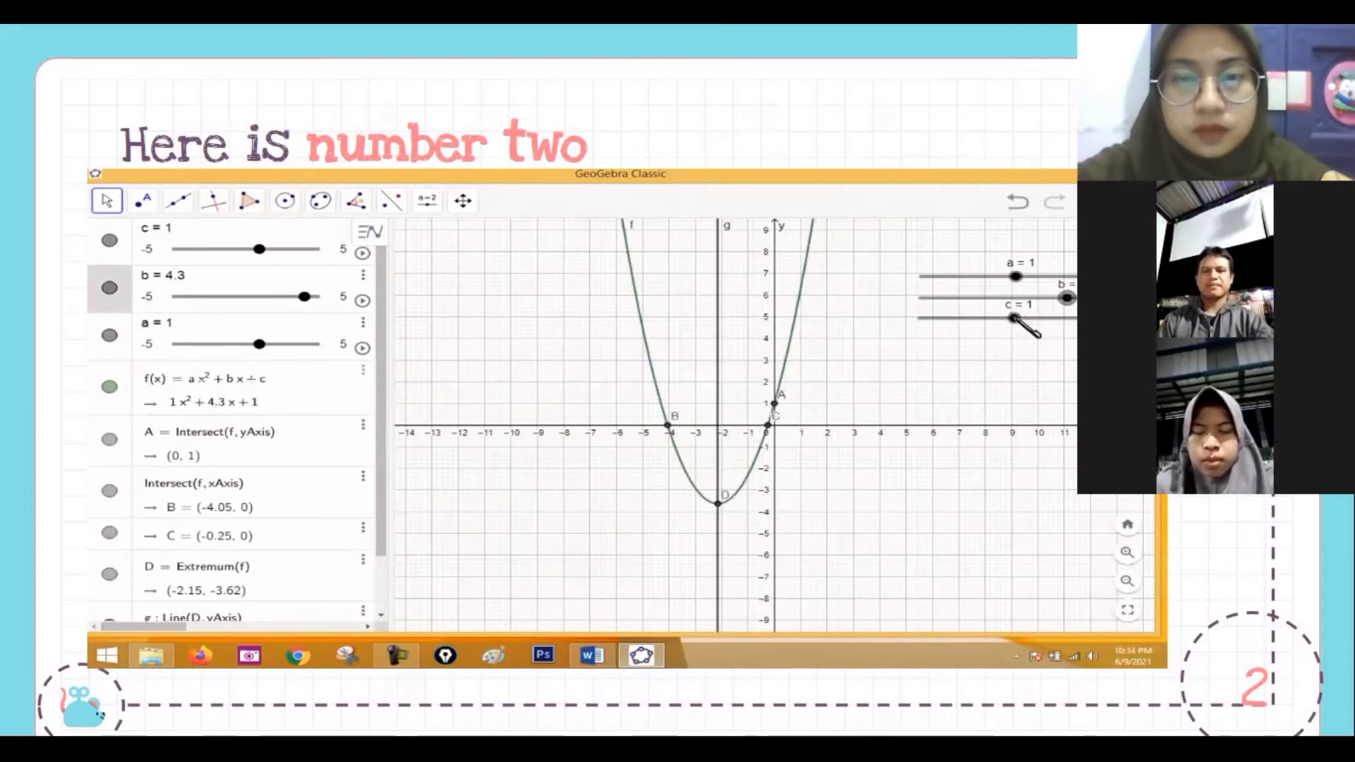
left_click_drag(1015, 320, 1044, 319)
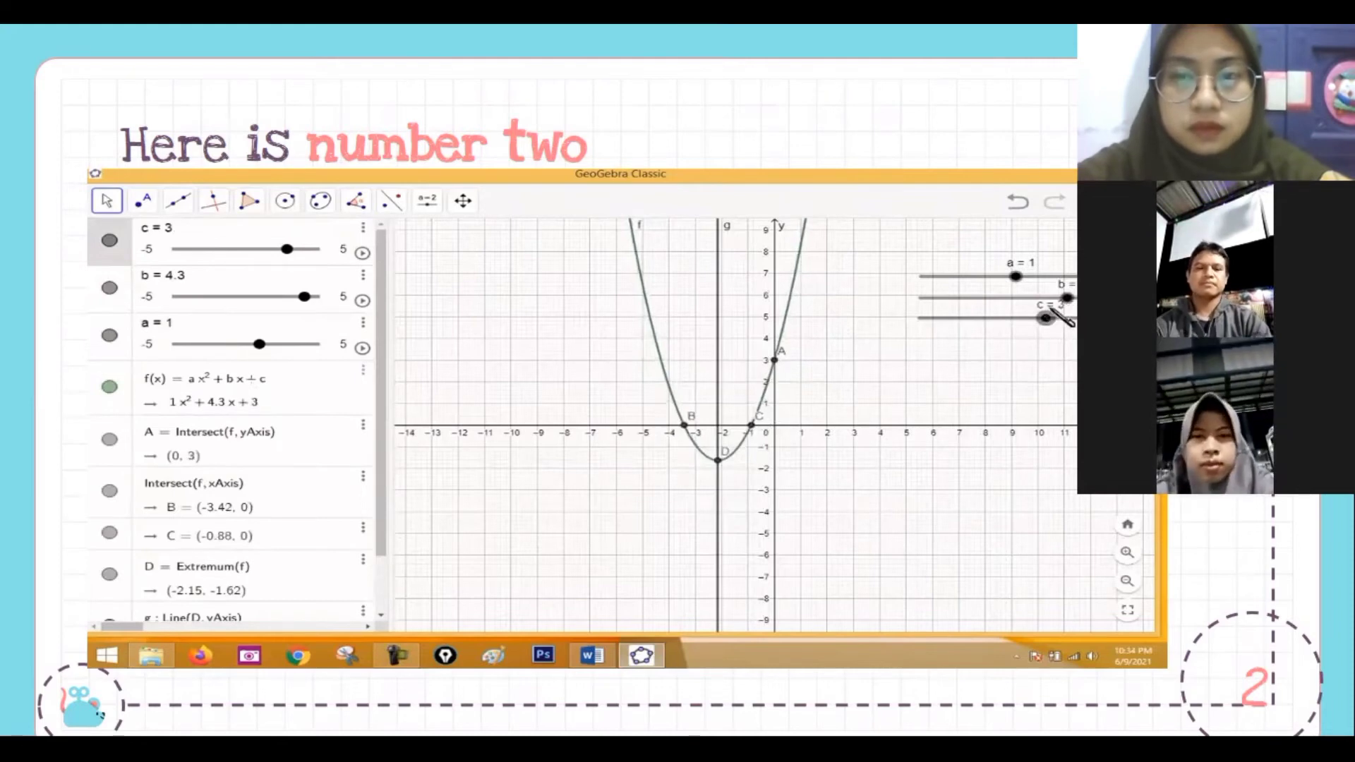
left_click_drag(1052, 310, 1002, 316)
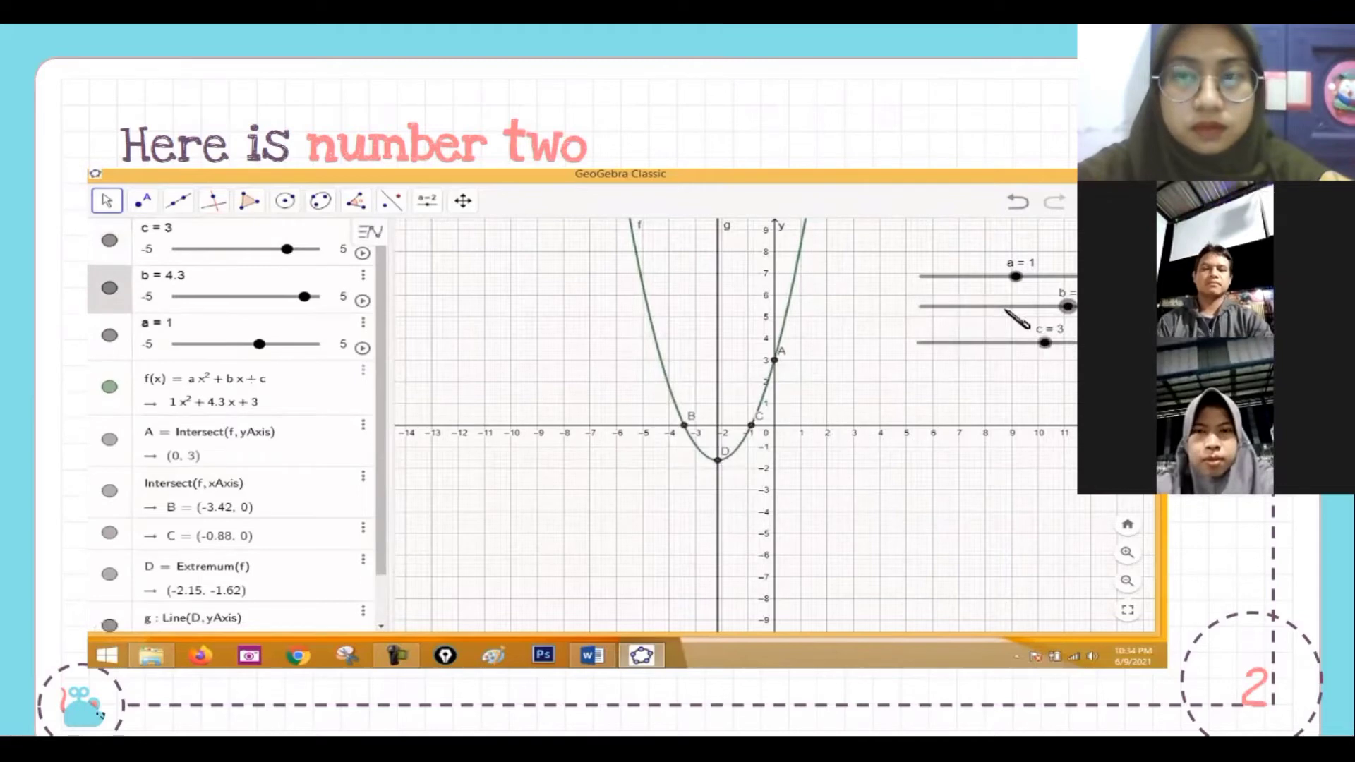
Open and close the settings of slider a, and raise the slider to 1.8
left_click(1016, 276)
double_click(1034, 278)
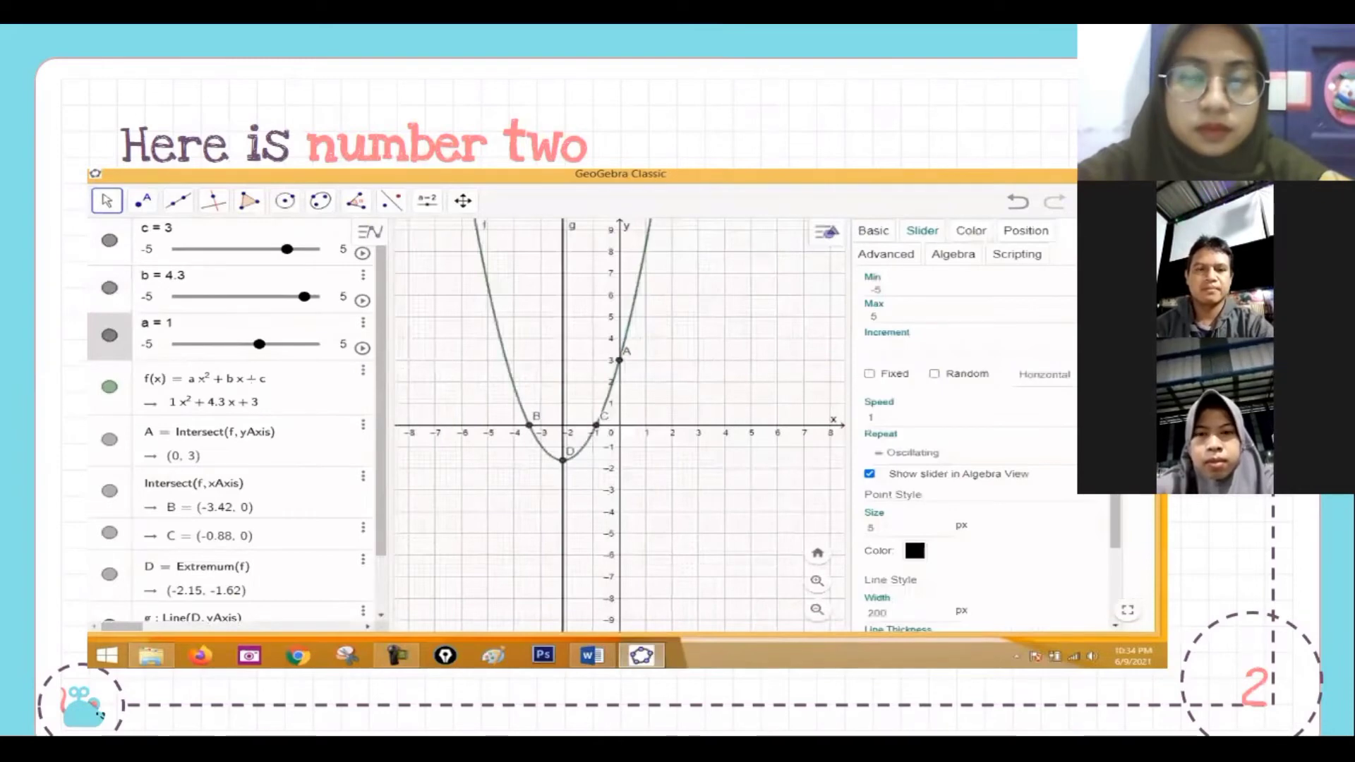
left_click(1130, 231)
key("Right")
key("Right")
key("Right")
key("Right")
key("Right")
key("Right")
key("Right")
key("Right")
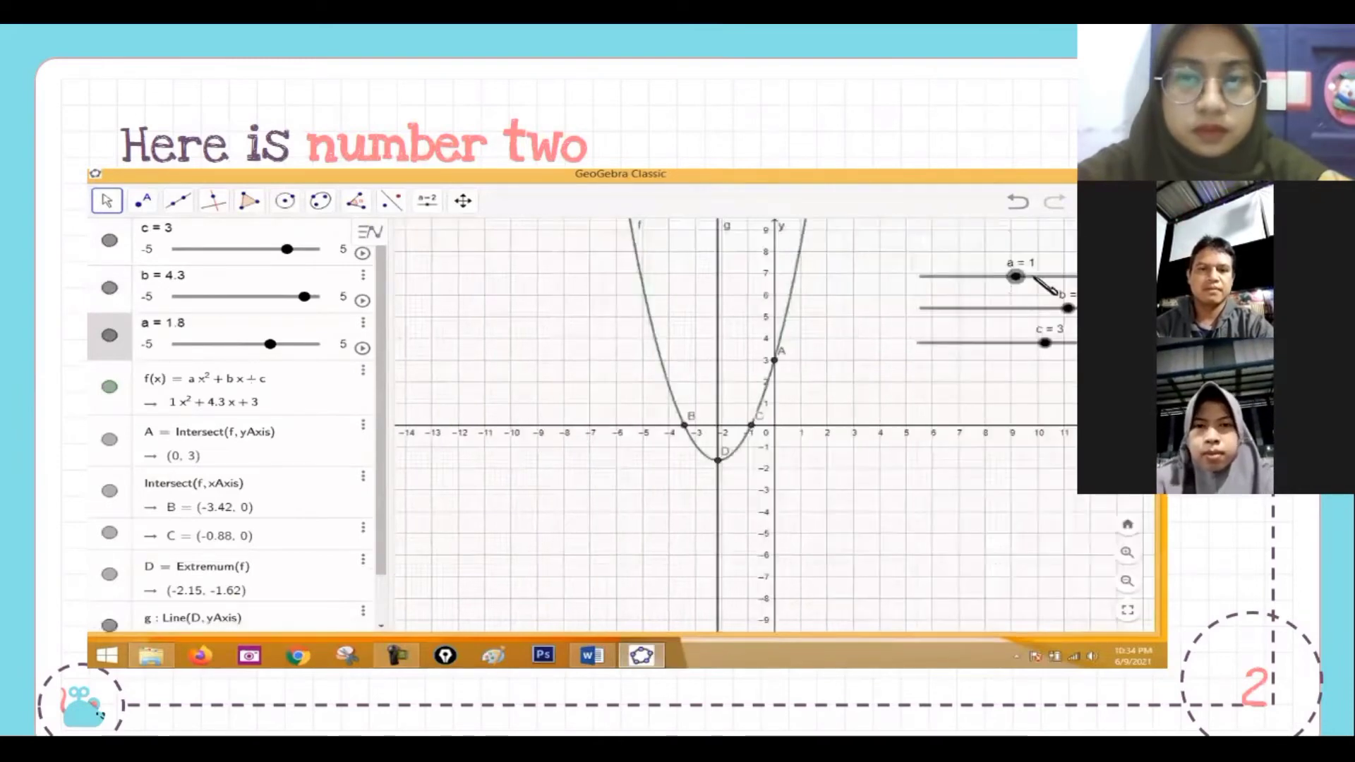
Vary slider a to 2.8 and -1.6, and leave it at 0.7 to demonstrate how it shapes the parabola
mouse_move(1034, 278)
left_mouse_down()
mouse_move(1001, 277)
mouse_move(1073, 277)
mouse_move(1008, 284)
mouse_move(1047, 280)
left_mouse_up()
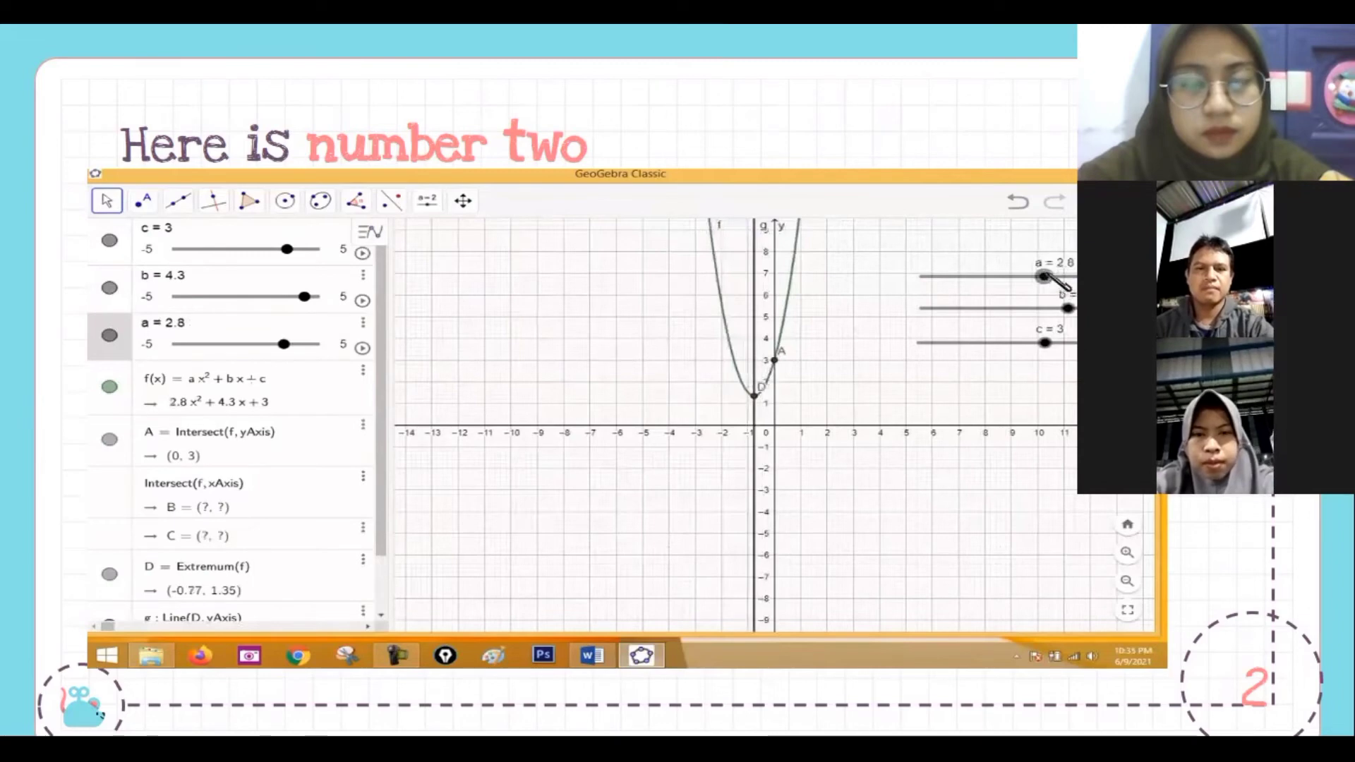
left_click_drag(1044, 276, 976, 276)
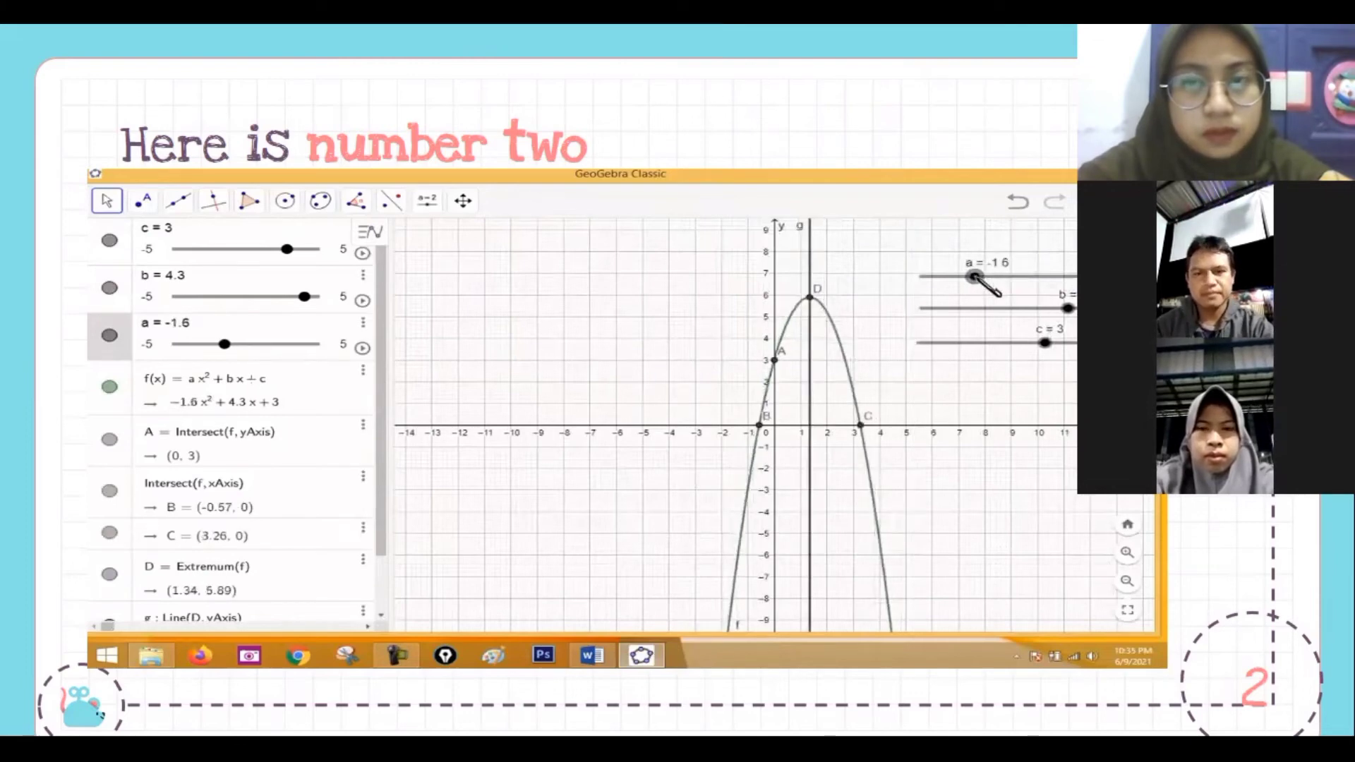
left_click_drag(975, 276, 1010, 277)
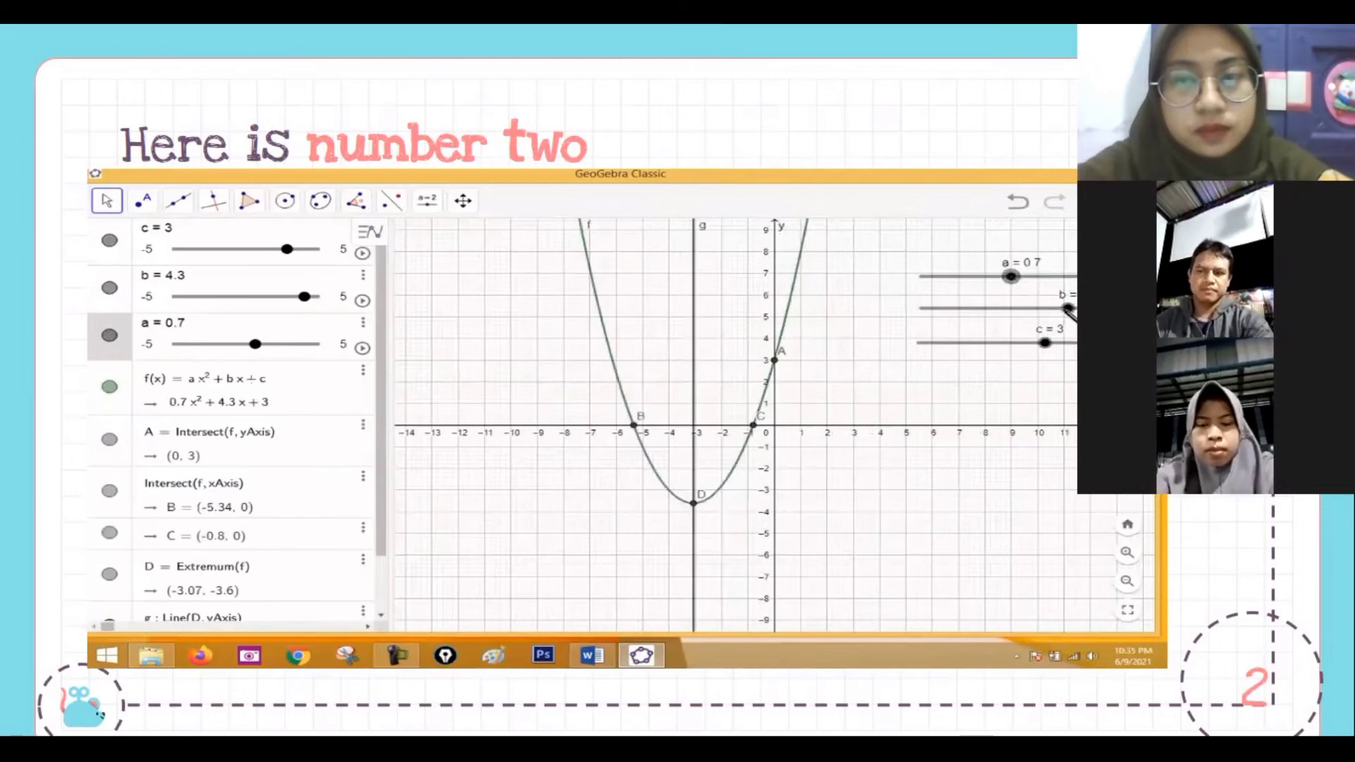
Set slider b to 0 and slider c to -2.3 to shift the parabola
left_click_drag(1069, 309, 999, 309)
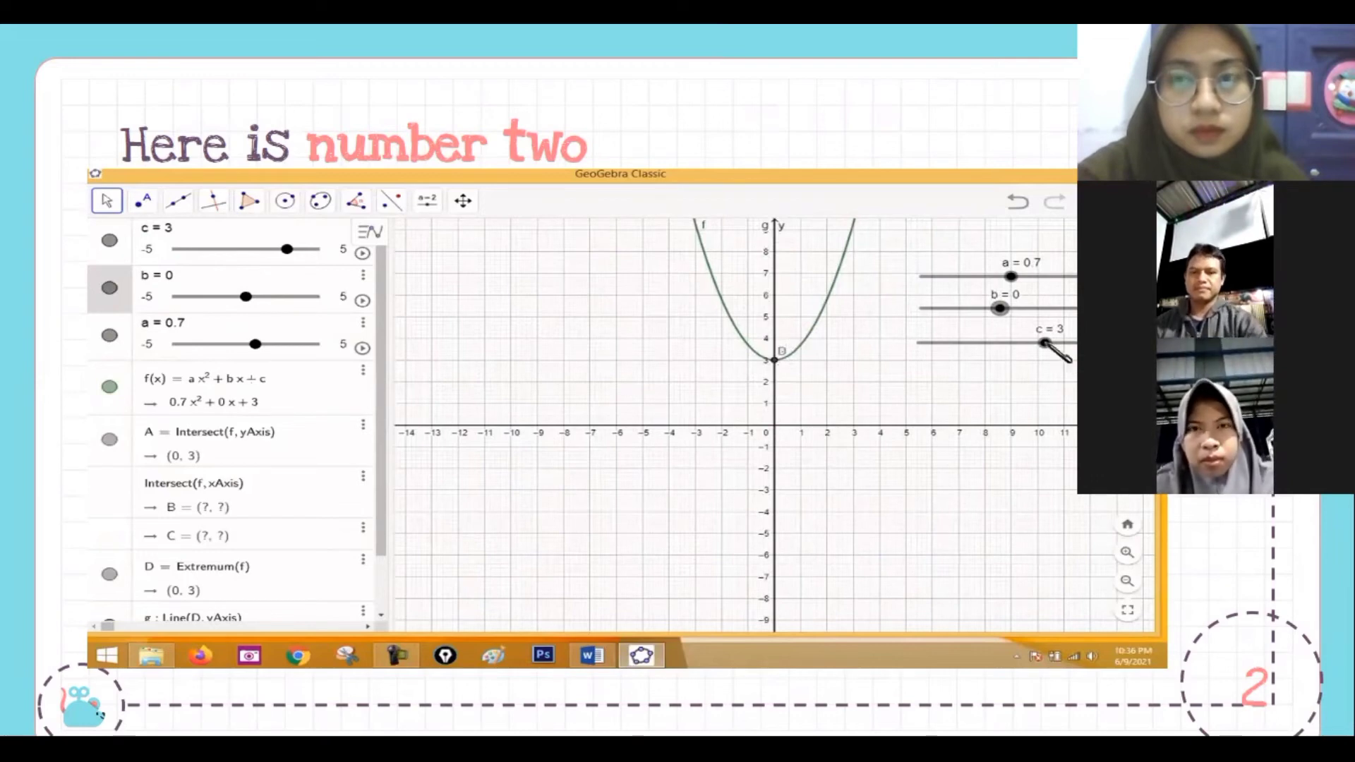
left_click_drag(1045, 342, 962, 343)
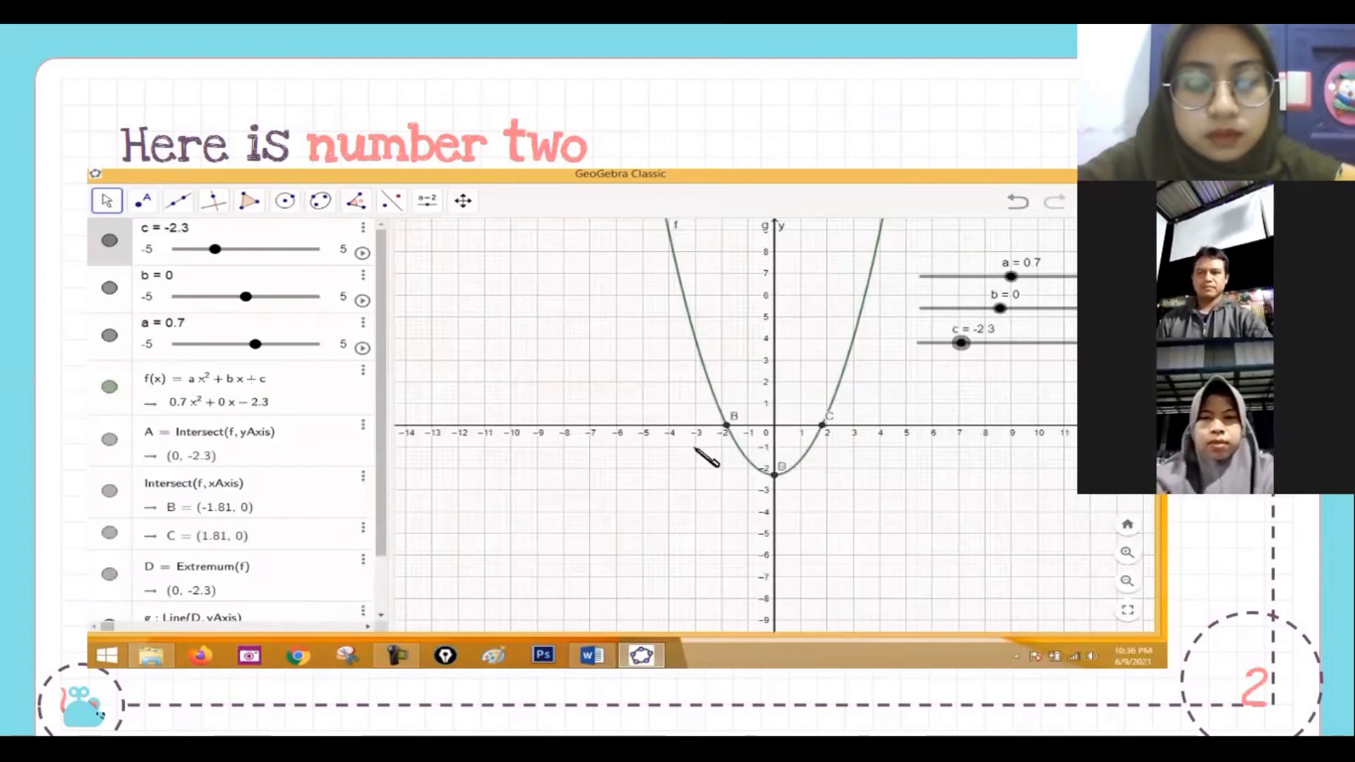
Advance the presentation to section 03 on graphs of polynomial functions
key("Right")
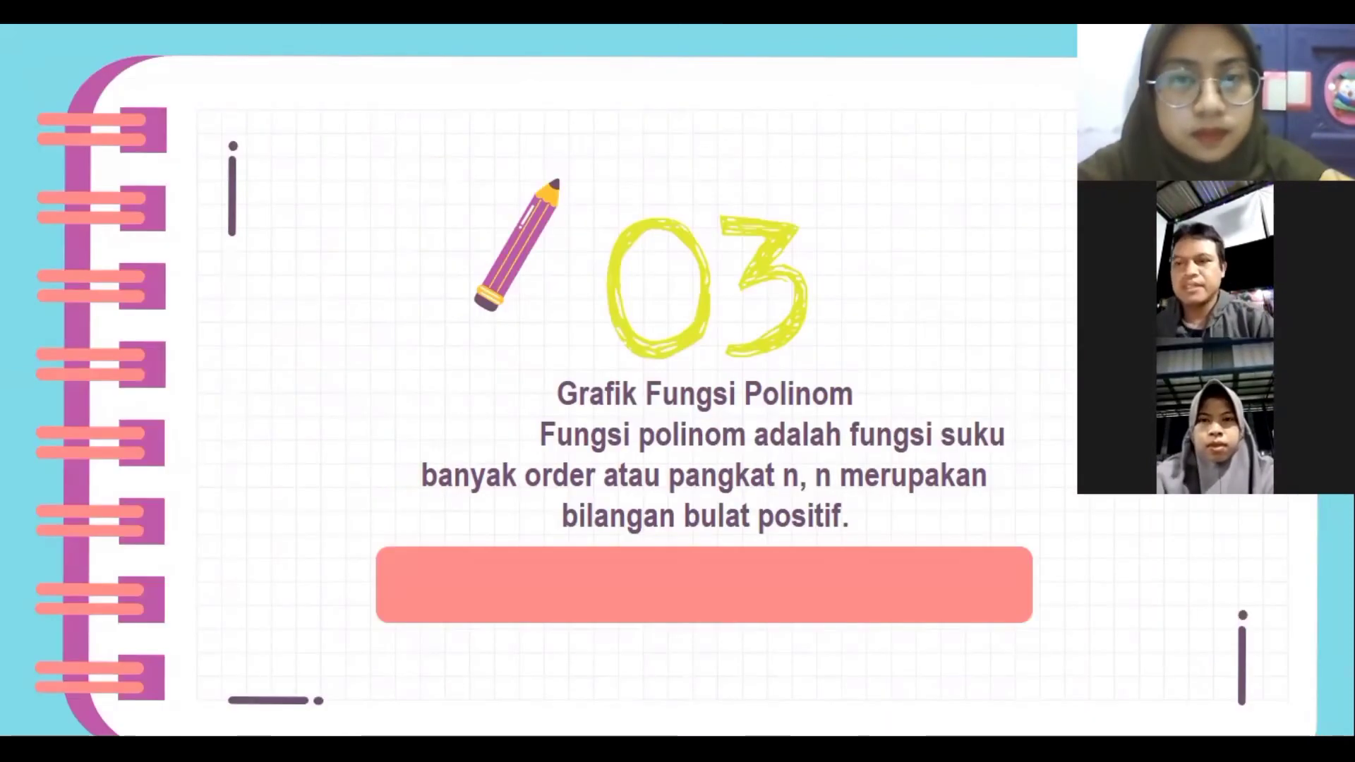